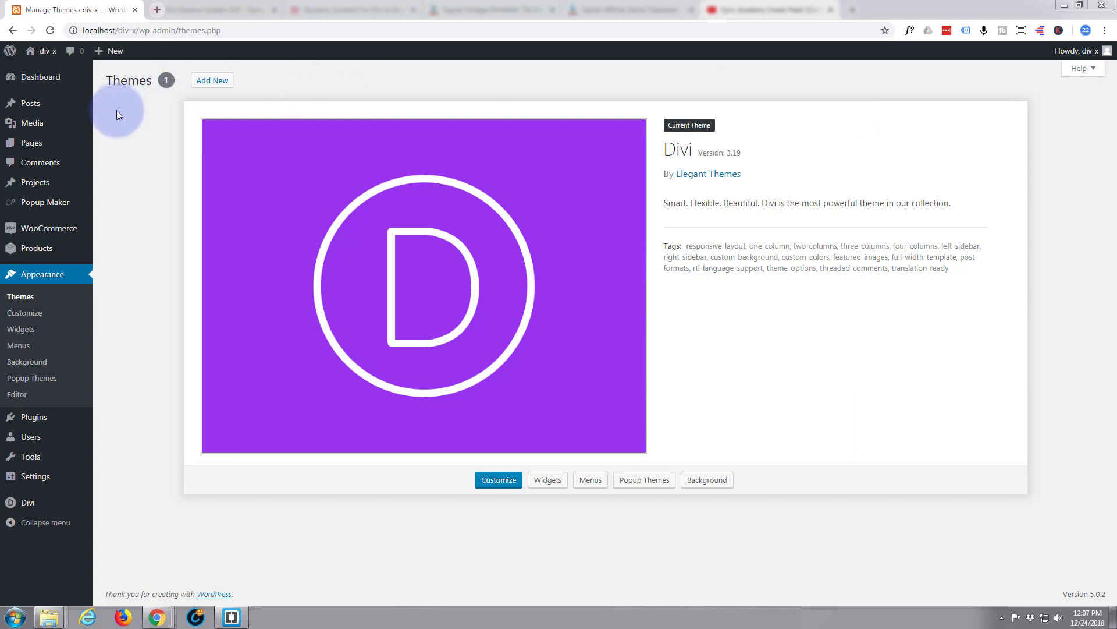
Step: Create a new page titled "New Content"
{"action": "mouse_move", "coordinate": [110, 54]}
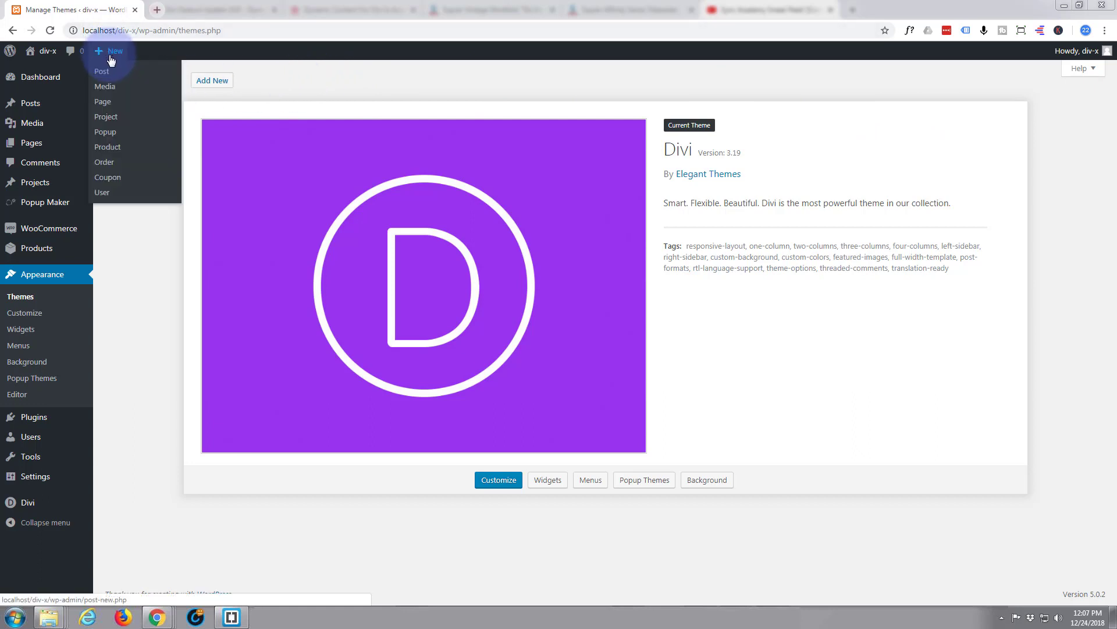
{"action": "left_click", "coordinate": [105, 103]}
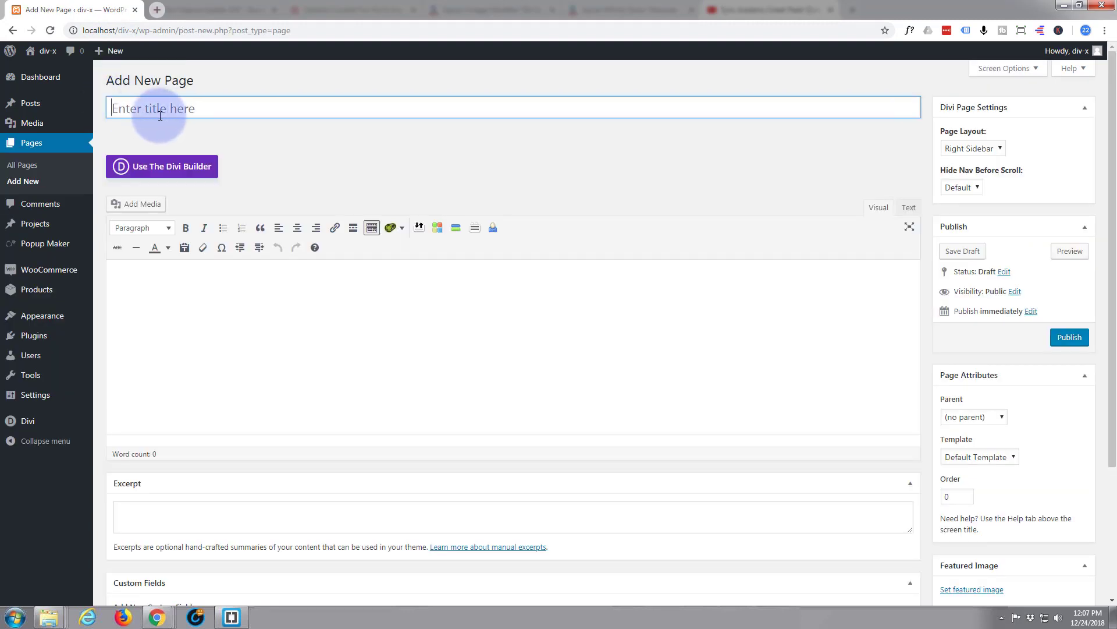
{"action": "left_click", "coordinate": [150, 105]}
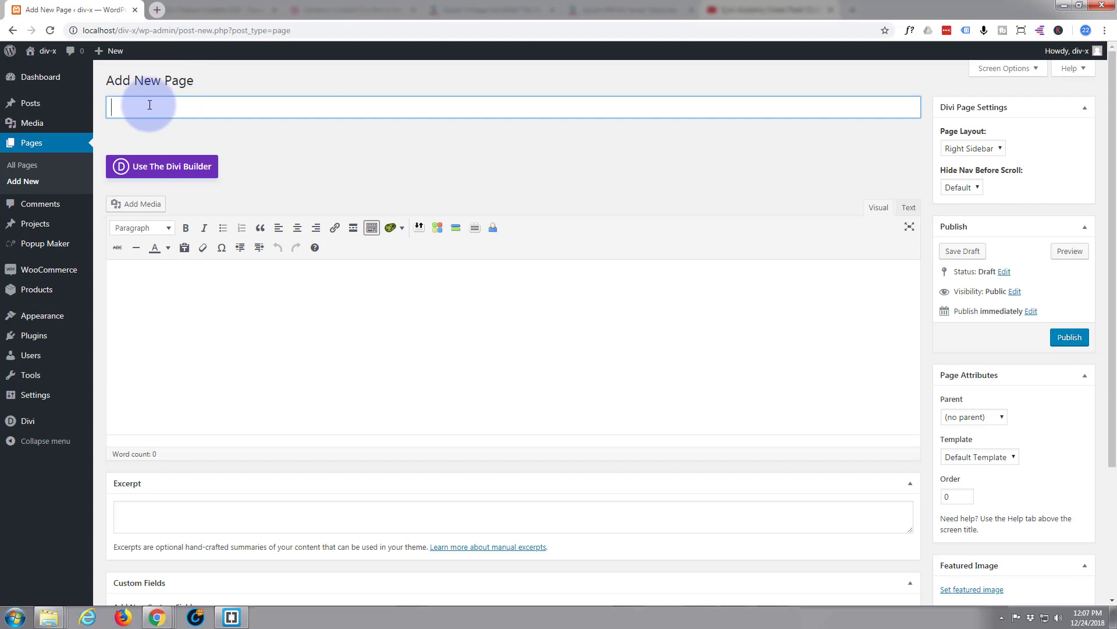
{"action": "type", "text": "New Content"}
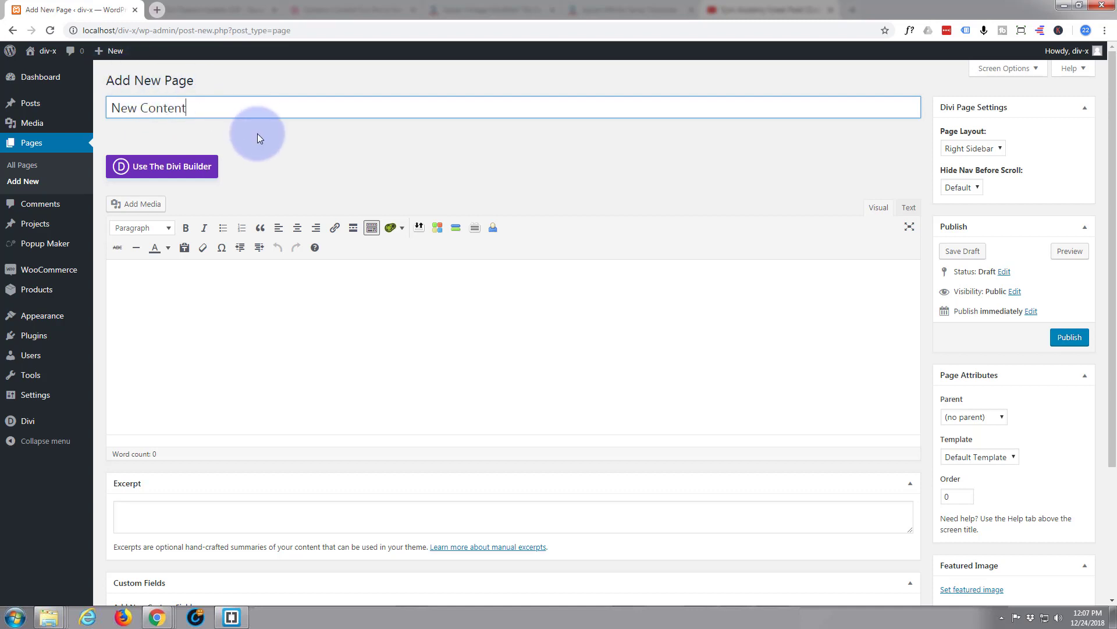
Step: Build the page from scratch with the Divi Builder, inserting a row of three equal columns
{"action": "left_click", "coordinate": [171, 167]}
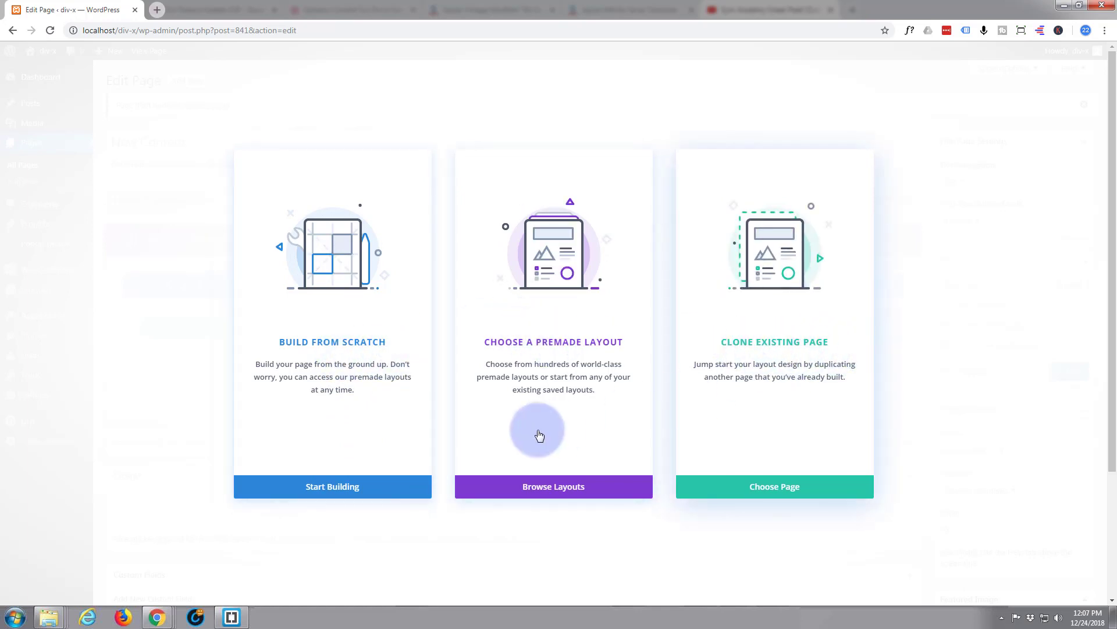
{"action": "left_click", "coordinate": [325, 493]}
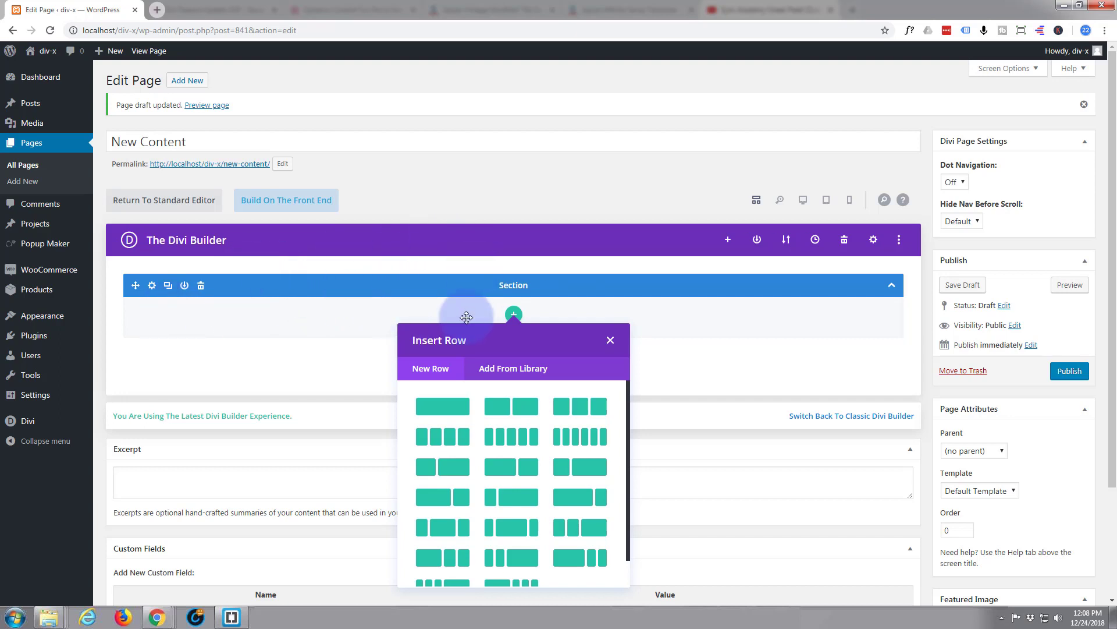
{"action": "left_click", "coordinate": [582, 410]}
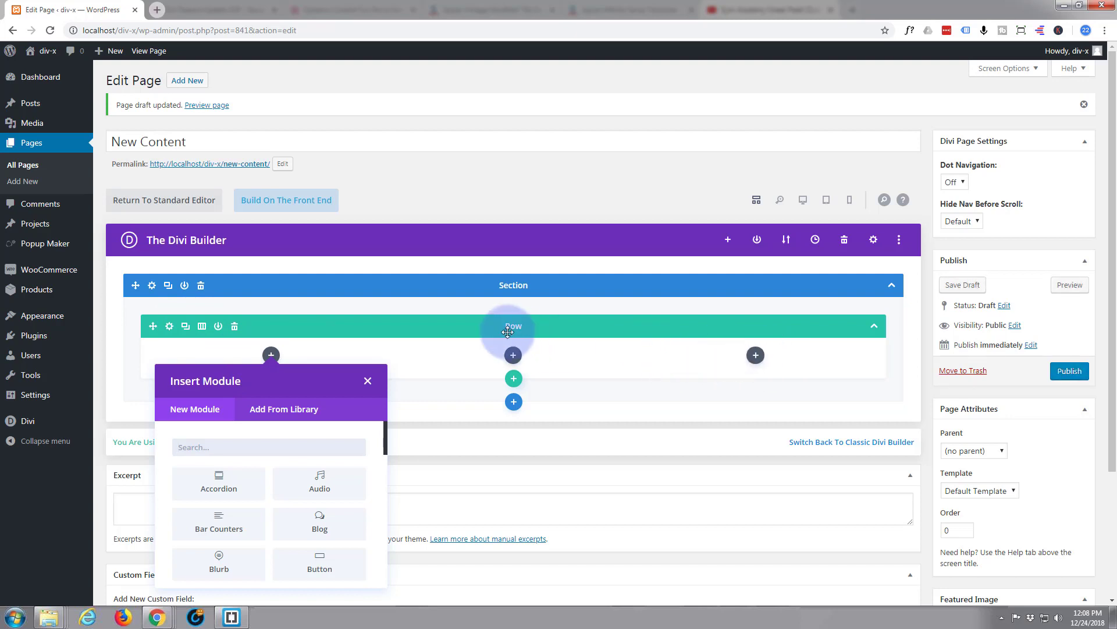
Step: Insert a Text module in the row's first column
{"action": "scroll", "coordinate": [411, 266], "scroll_direction": "down", "scroll_amount": 2}
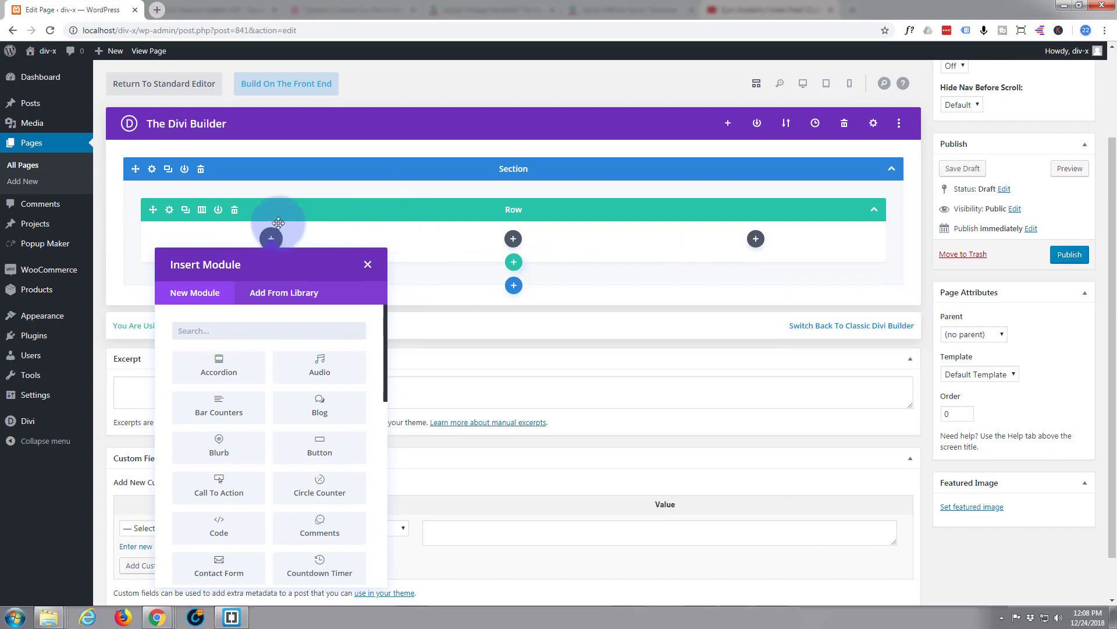
{"action": "scroll", "coordinate": [319, 367], "scroll_direction": "down", "scroll_amount": 8}
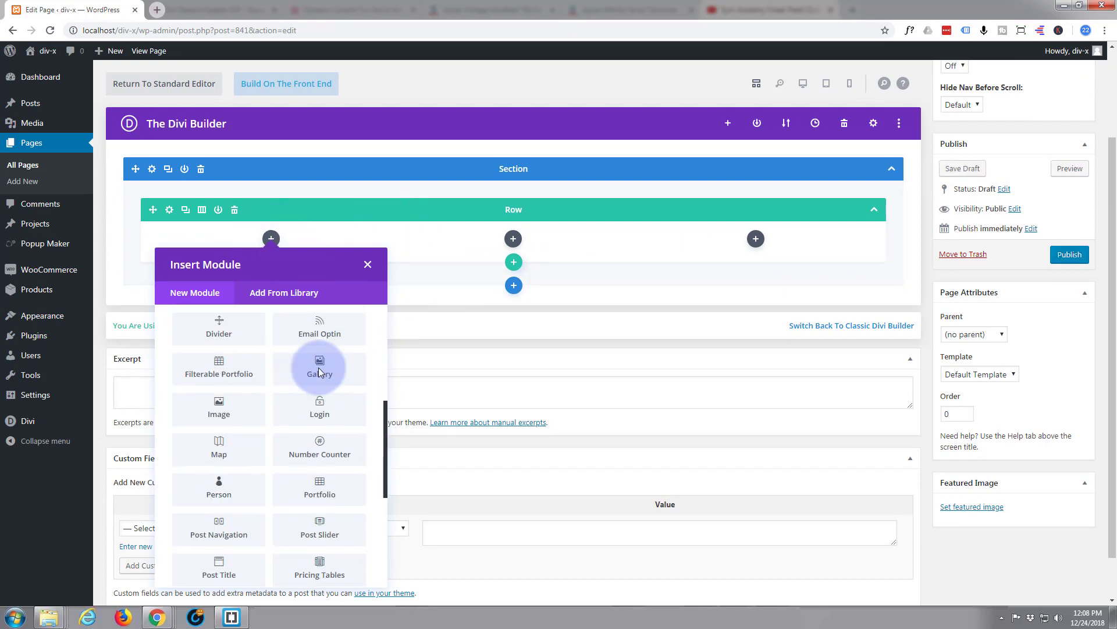
{"action": "left_click", "coordinate": [328, 486]}
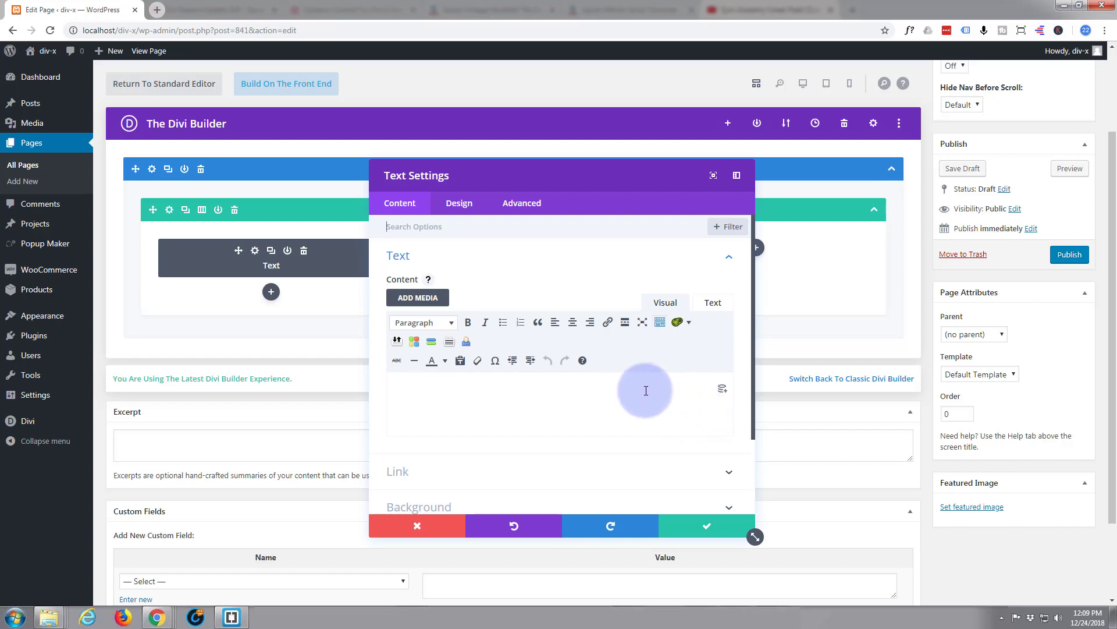
Step: Set the Text module's content to the dynamic Page Title and save the module settings
{"action": "left_click", "coordinate": [722, 393]}
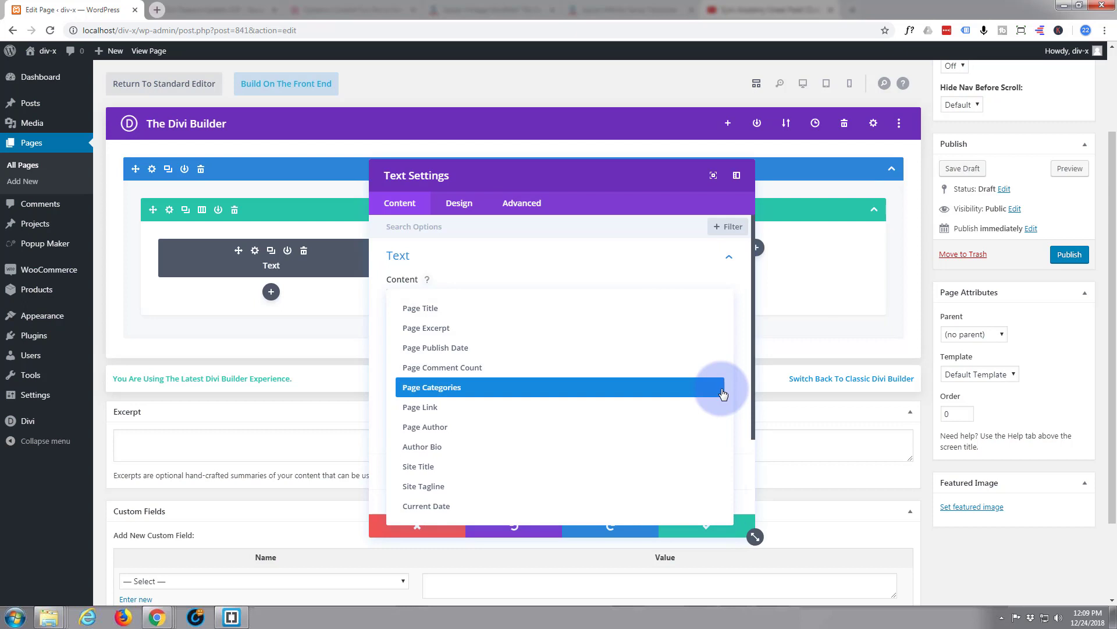
{"action": "left_click", "coordinate": [432, 308]}
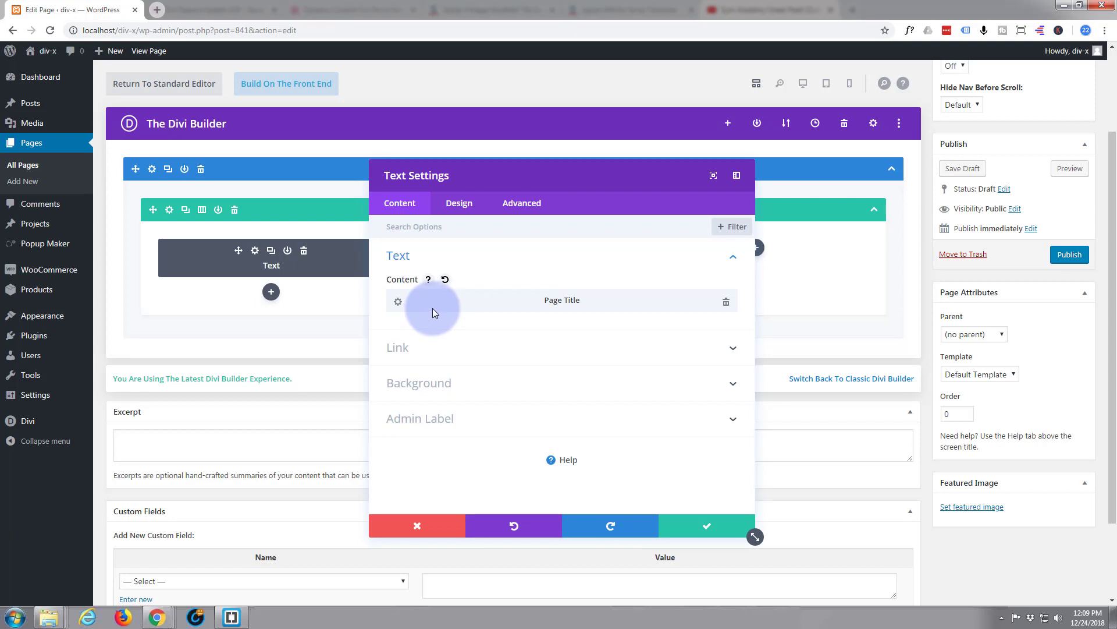
{"action": "scroll", "coordinate": [259, 198], "scroll_direction": "up", "scroll_amount": 1}
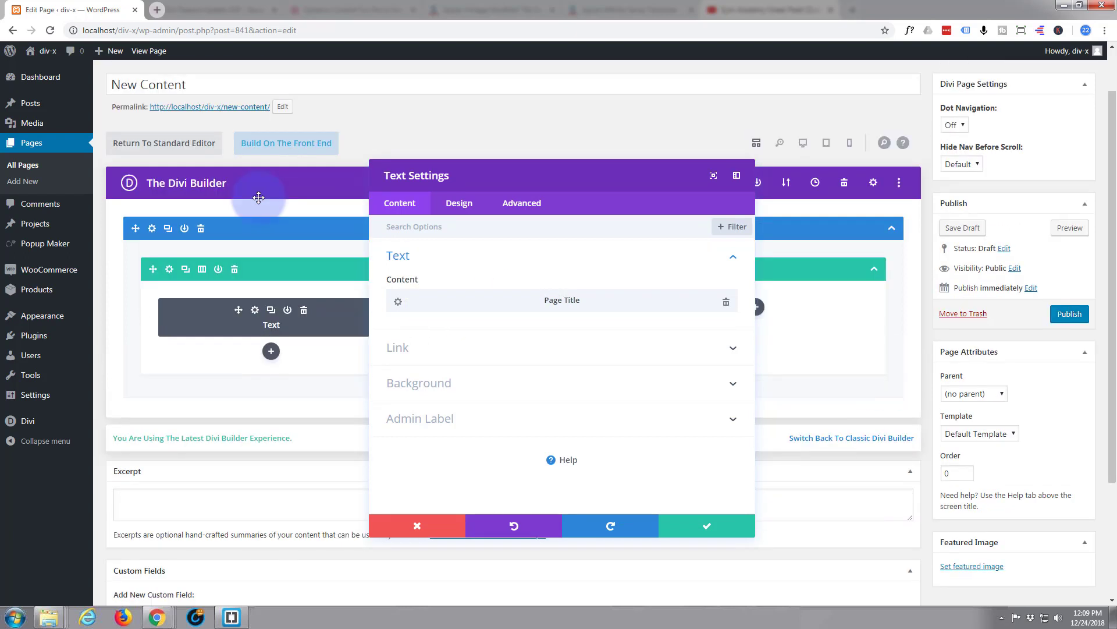
{"action": "scroll", "coordinate": [258, 198], "scroll_direction": "up", "scroll_amount": 1}
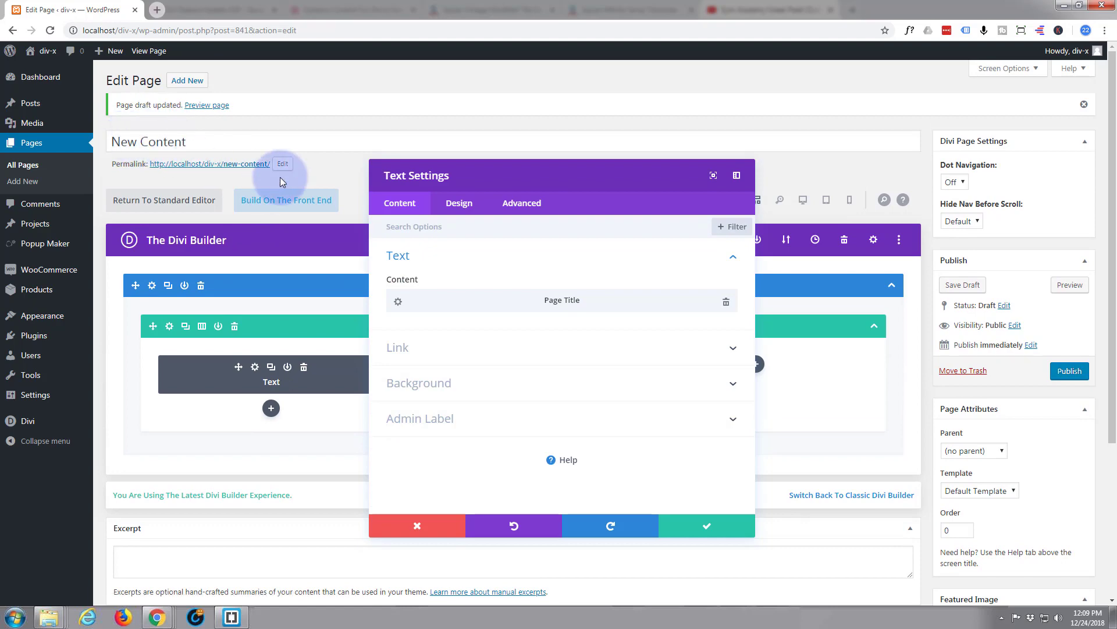
{"action": "scroll", "coordinate": [281, 182], "scroll_direction": "down", "scroll_amount": 2}
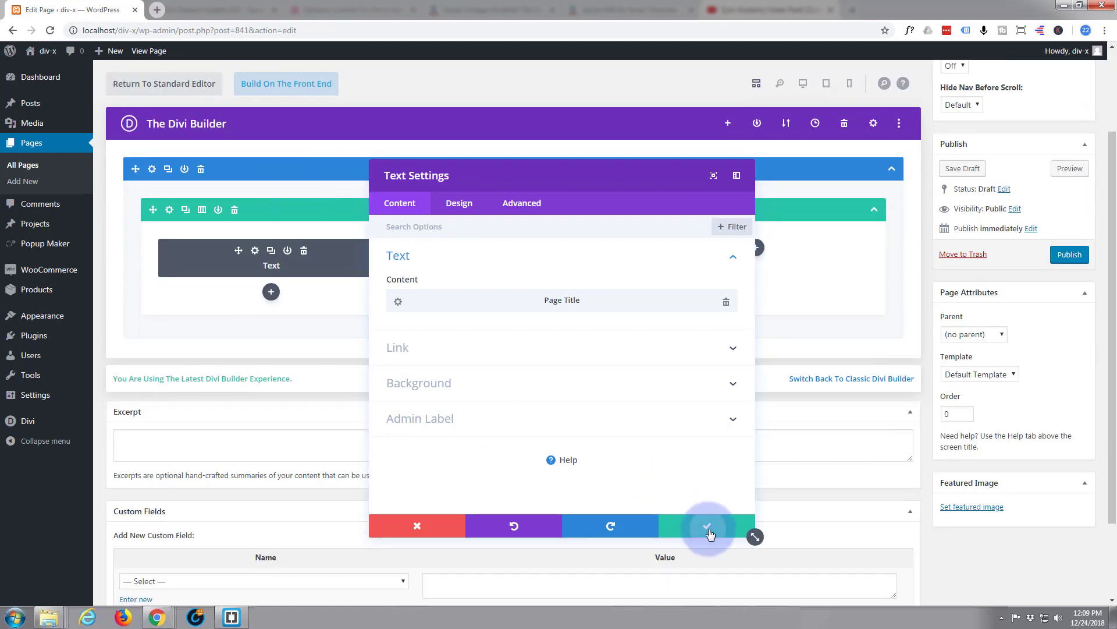
{"action": "left_click", "coordinate": [708, 528]}
Step: Preview the layout in desktop view, checking the dynamic title, and return to wireframe view
{"action": "scroll", "coordinate": [648, 454], "scroll_direction": "up", "scroll_amount": 2}
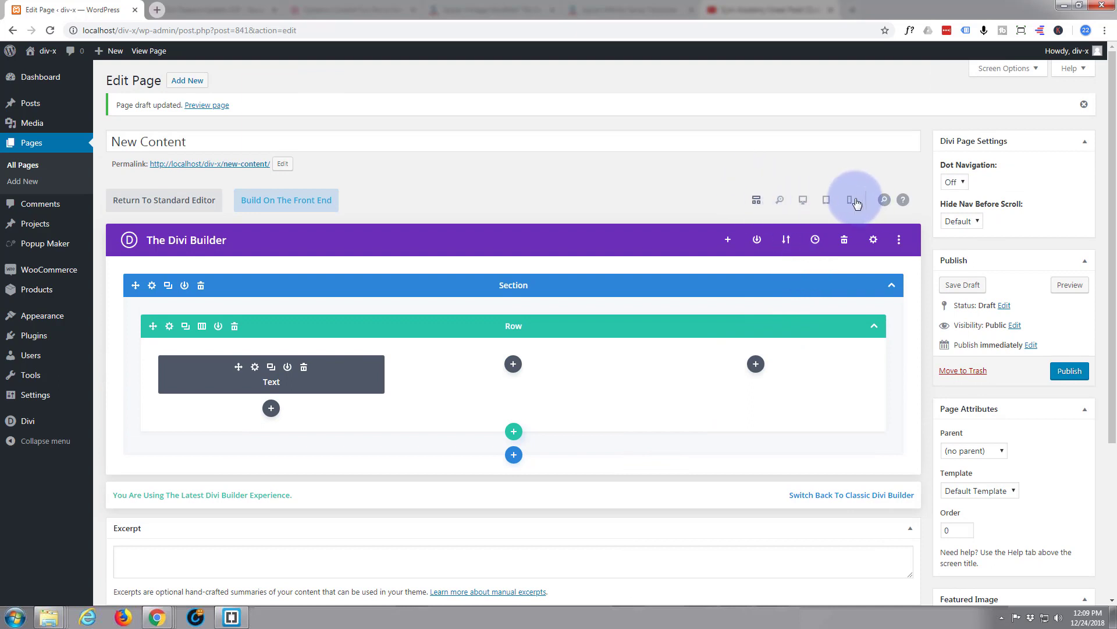
{"action": "left_click", "coordinate": [804, 201]}
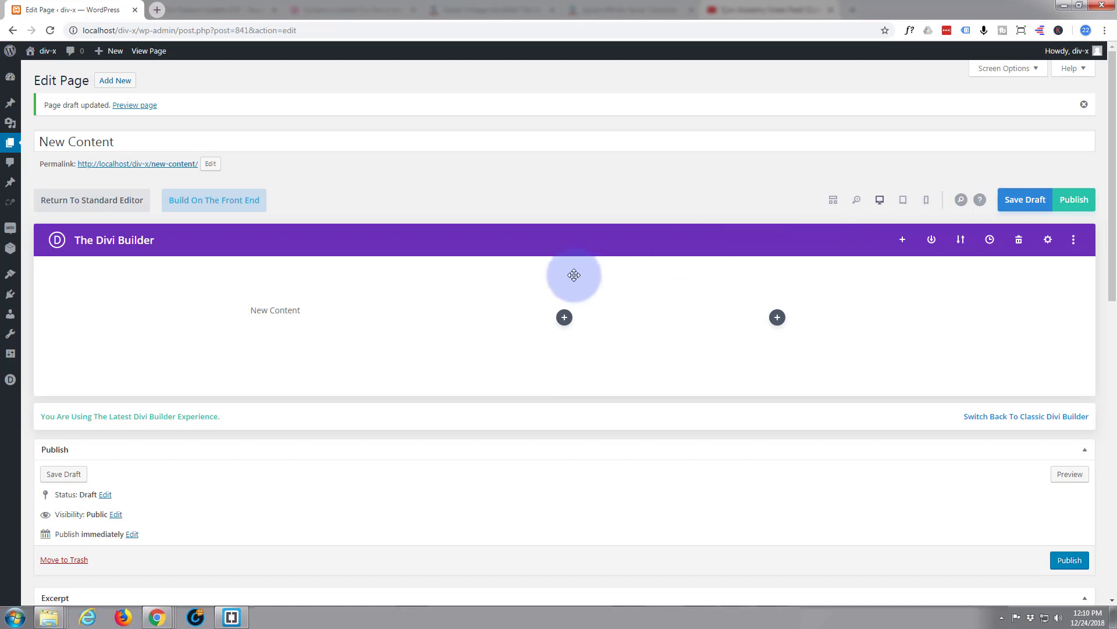
{"action": "left_click", "coordinate": [833, 200]}
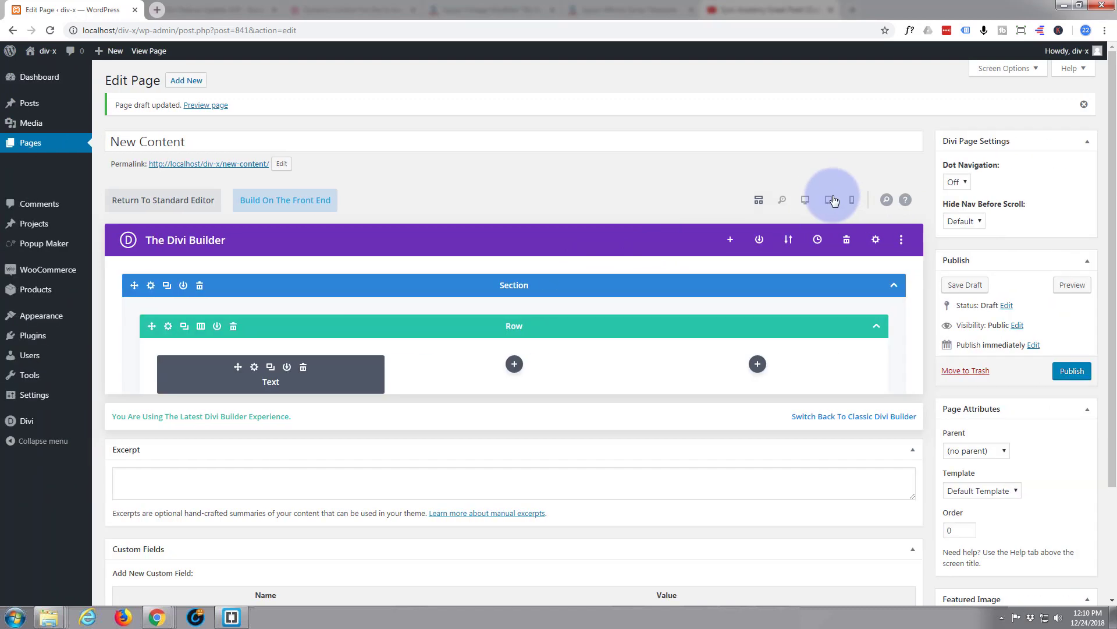
Step: Set the dark photo of a glowing laptop from the media library as the page's featured image
{"action": "scroll", "coordinate": [948, 356], "scroll_direction": "down", "scroll_amount": 4}
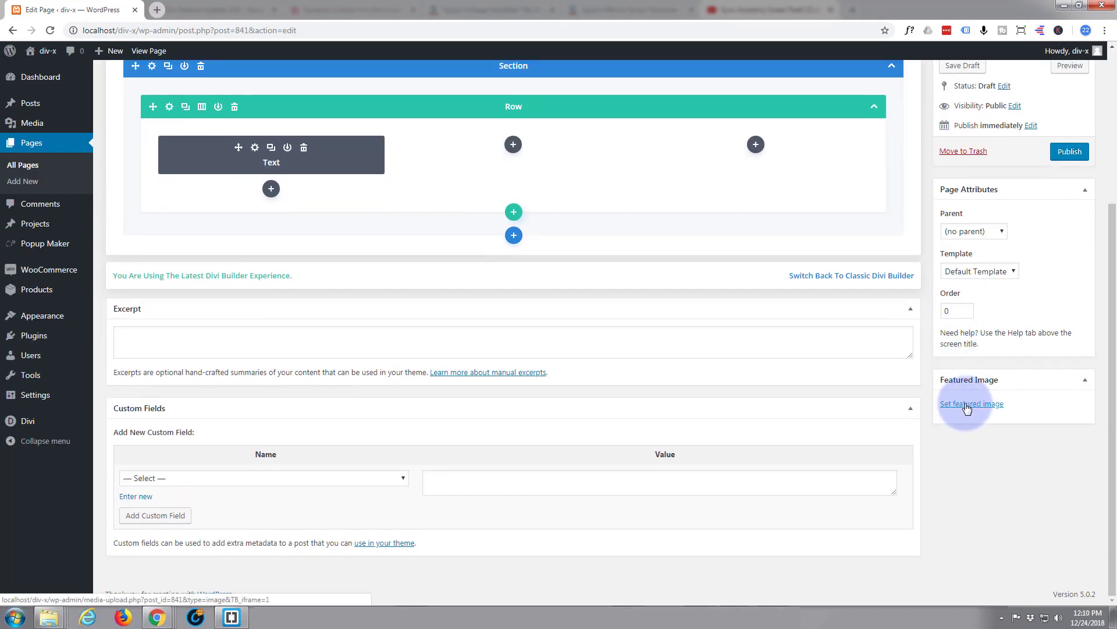
{"action": "left_click", "coordinate": [967, 405]}
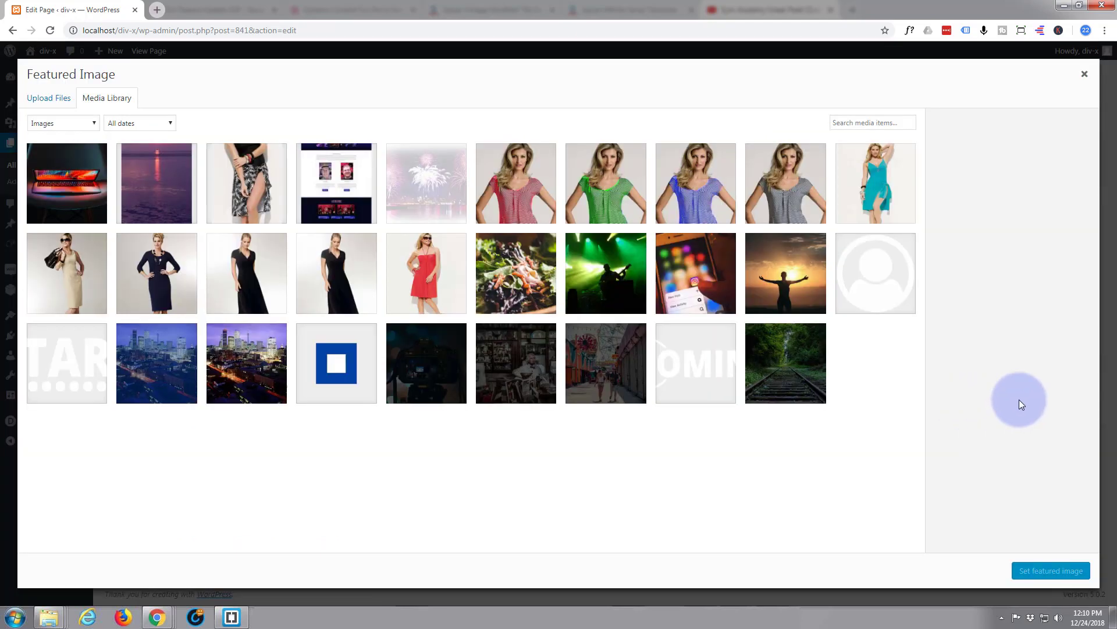
{"action": "left_click", "coordinate": [64, 153]}
{"action": "left_click", "coordinate": [1047, 572]}
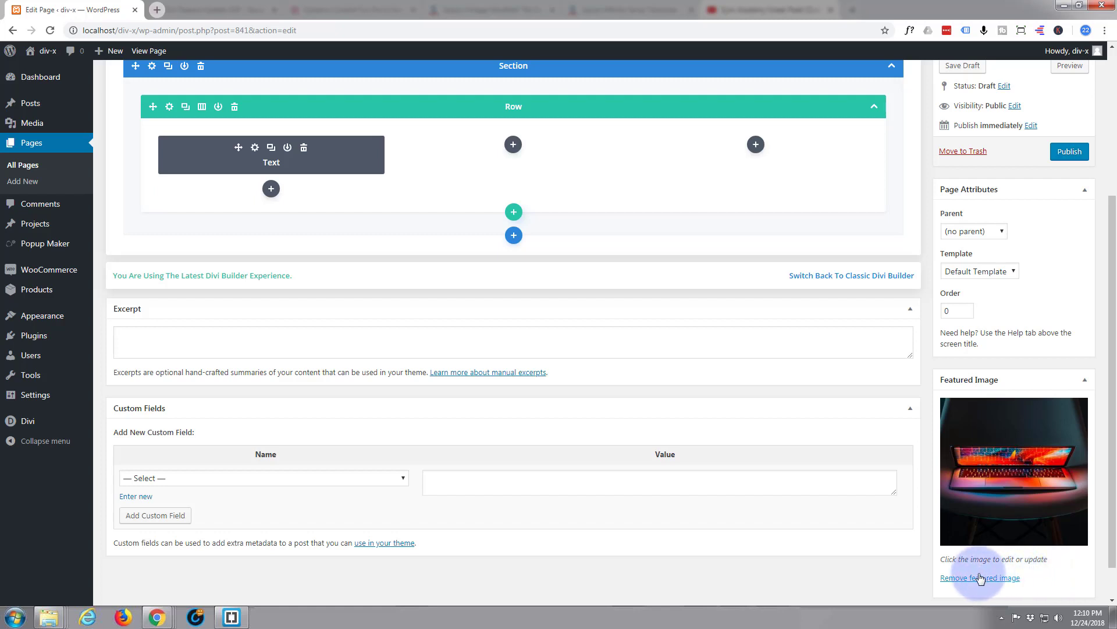
{"action": "scroll", "coordinate": [961, 329], "scroll_direction": "down", "scroll_amount": 2}
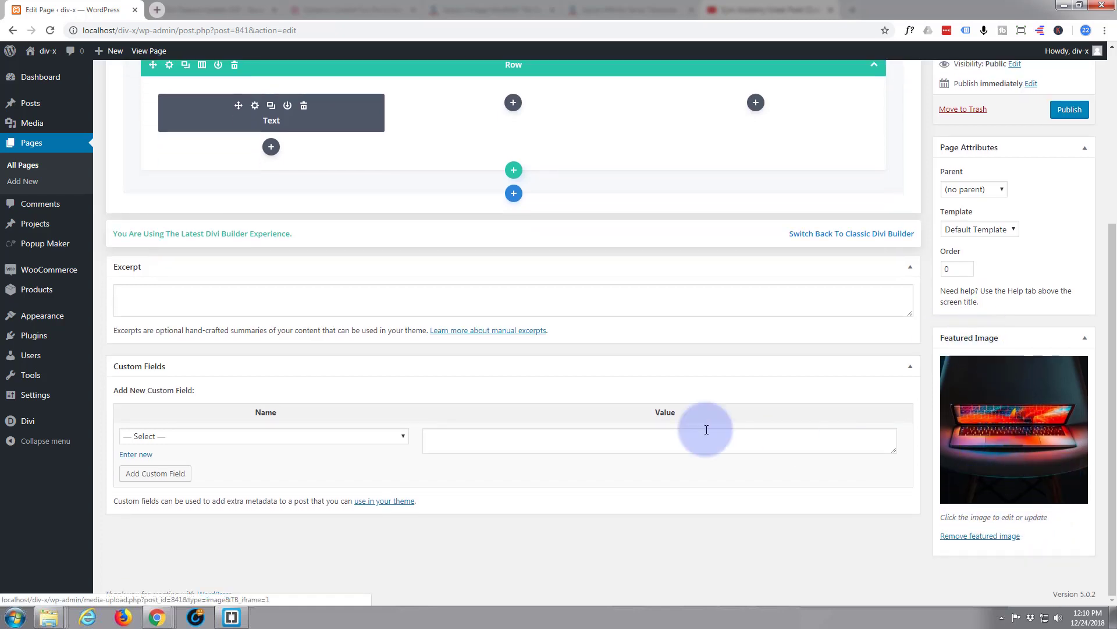
Step: Try using the dynamic Featured Image as the section's background image, and discard the section changes
{"action": "scroll", "coordinate": [645, 427], "scroll_direction": "up", "scroll_amount": 3}
{"action": "scroll", "coordinate": [645, 431], "scroll_direction": "up", "scroll_amount": 1}
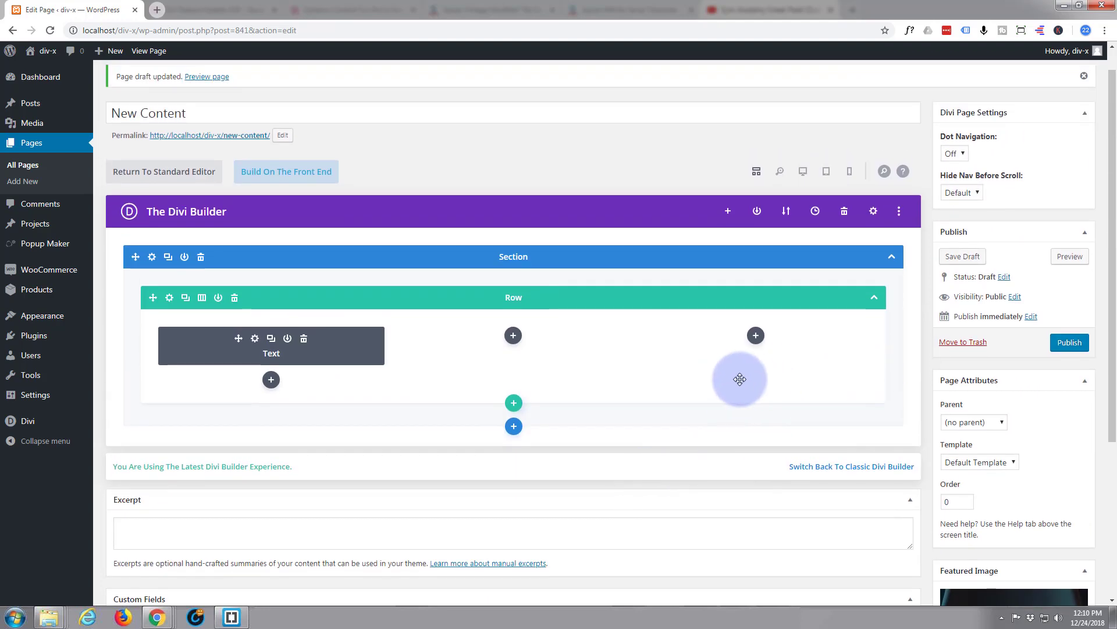
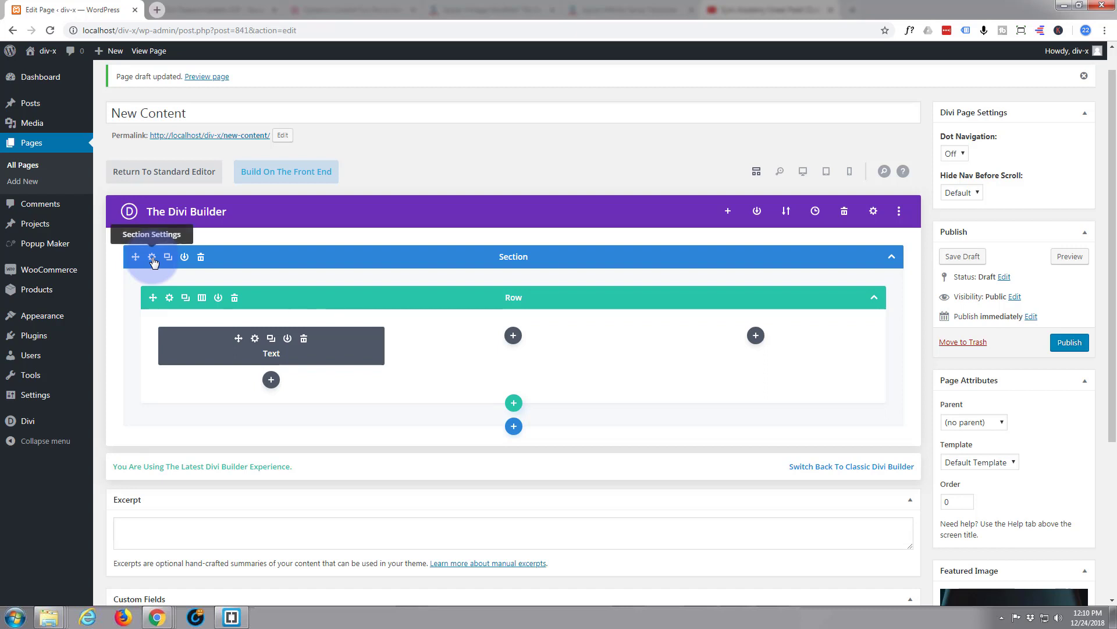
{"action": "left_click", "coordinate": [152, 259]}
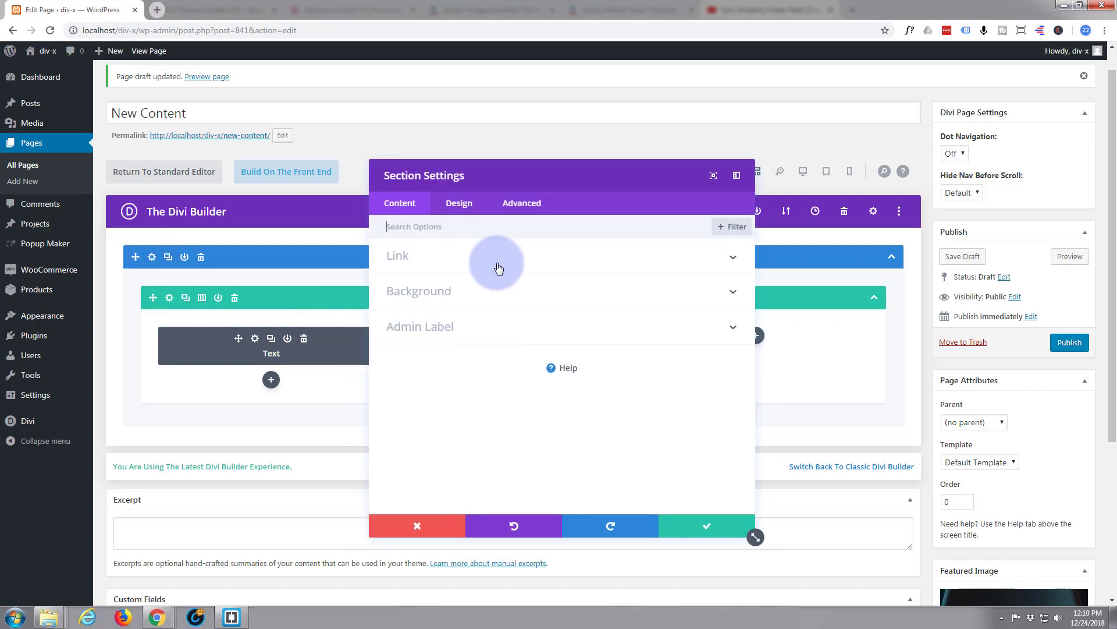
{"action": "left_click", "coordinate": [521, 294]}
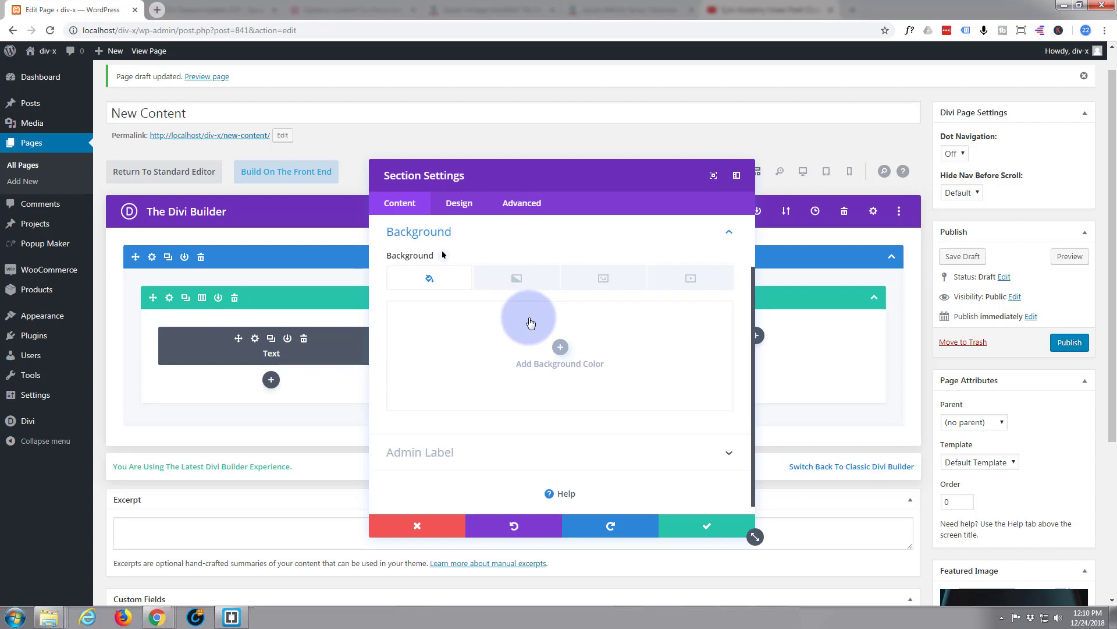
{"action": "left_click", "coordinate": [615, 283]}
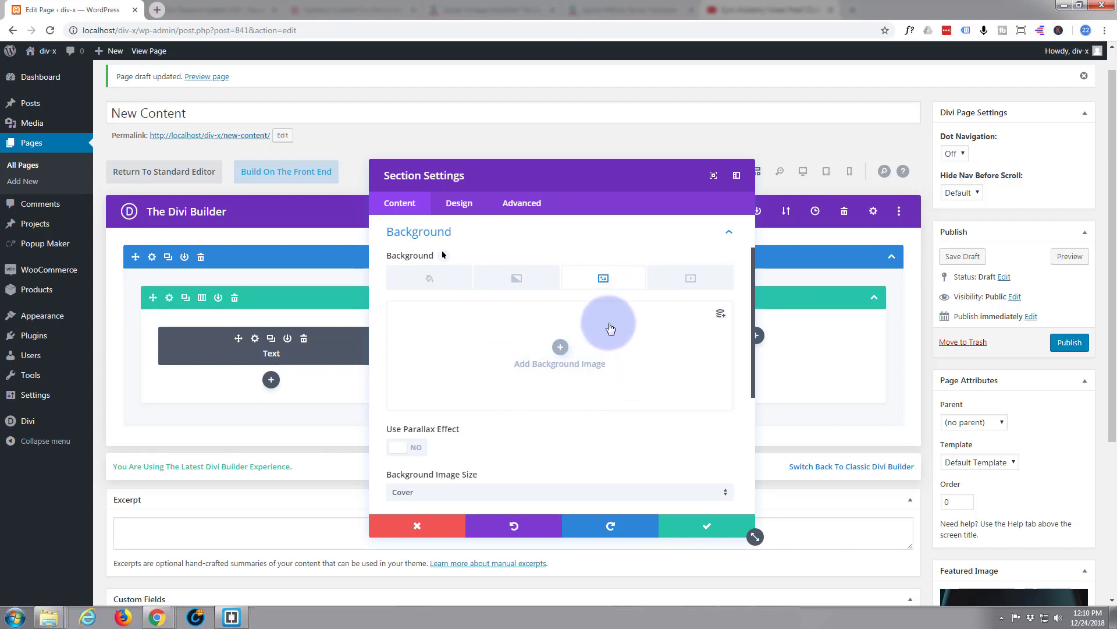
{"action": "left_click", "coordinate": [720, 315]}
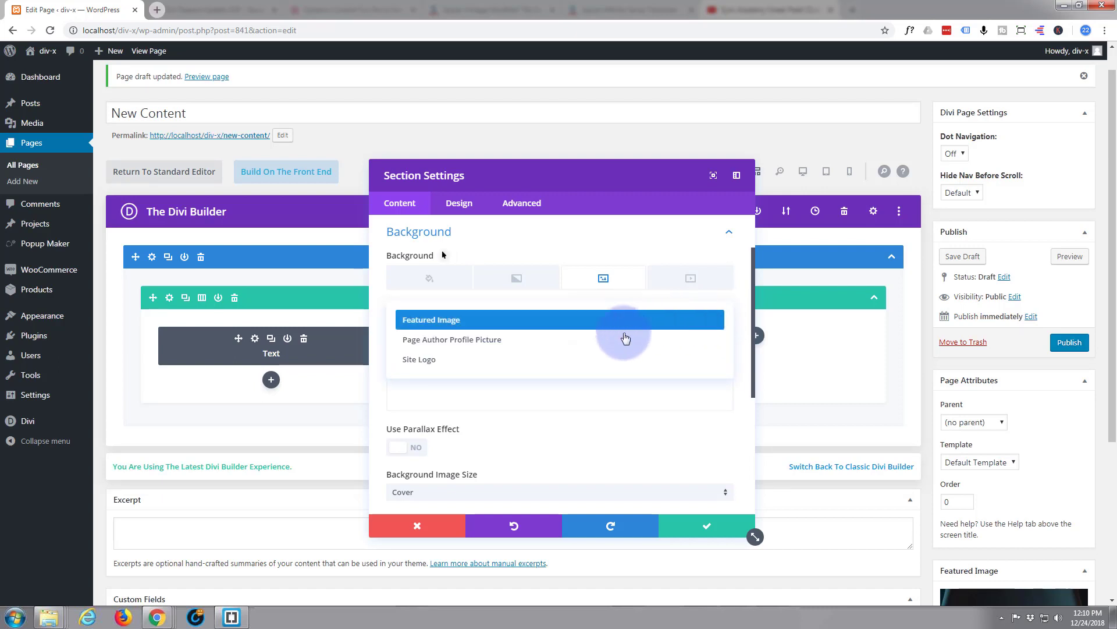
{"action": "left_click", "coordinate": [426, 322]}
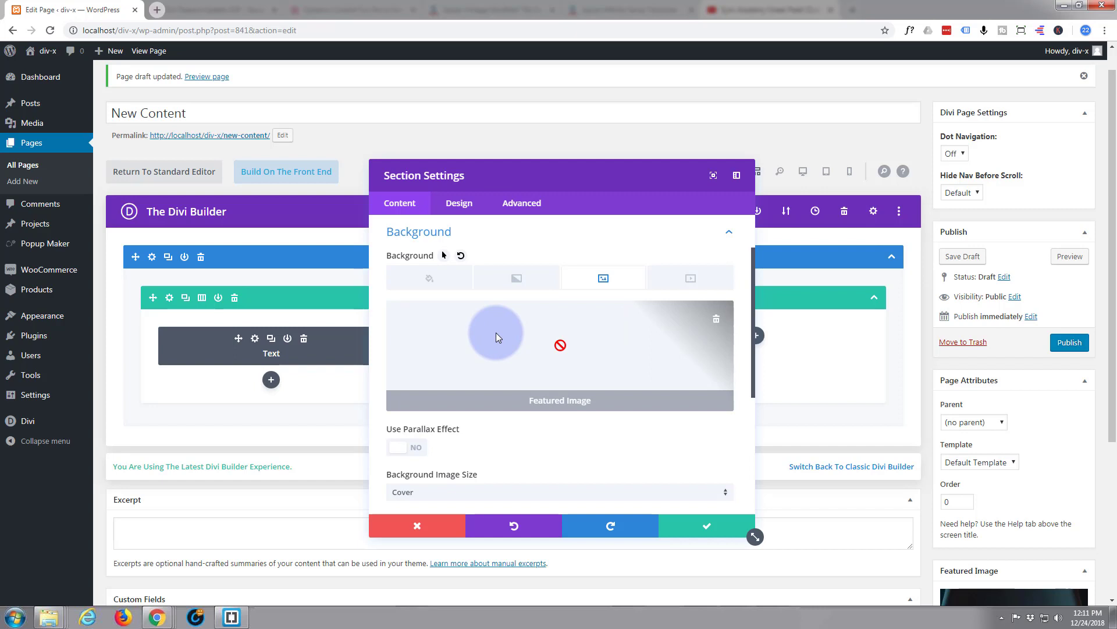
{"action": "left_click", "coordinate": [716, 322]}
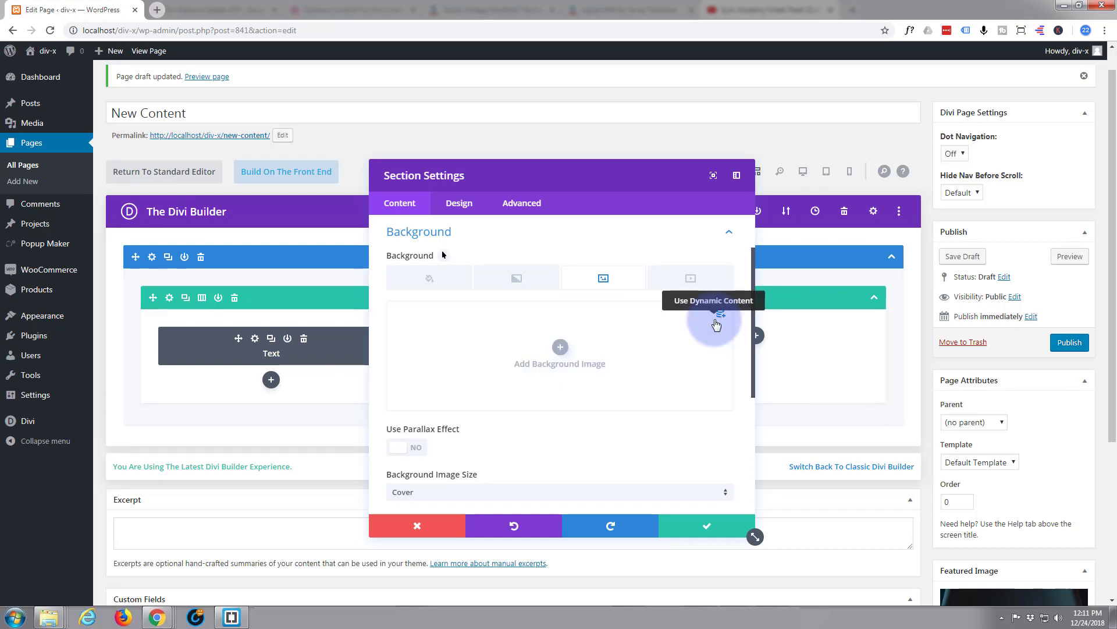
{"action": "left_click", "coordinate": [420, 525]}
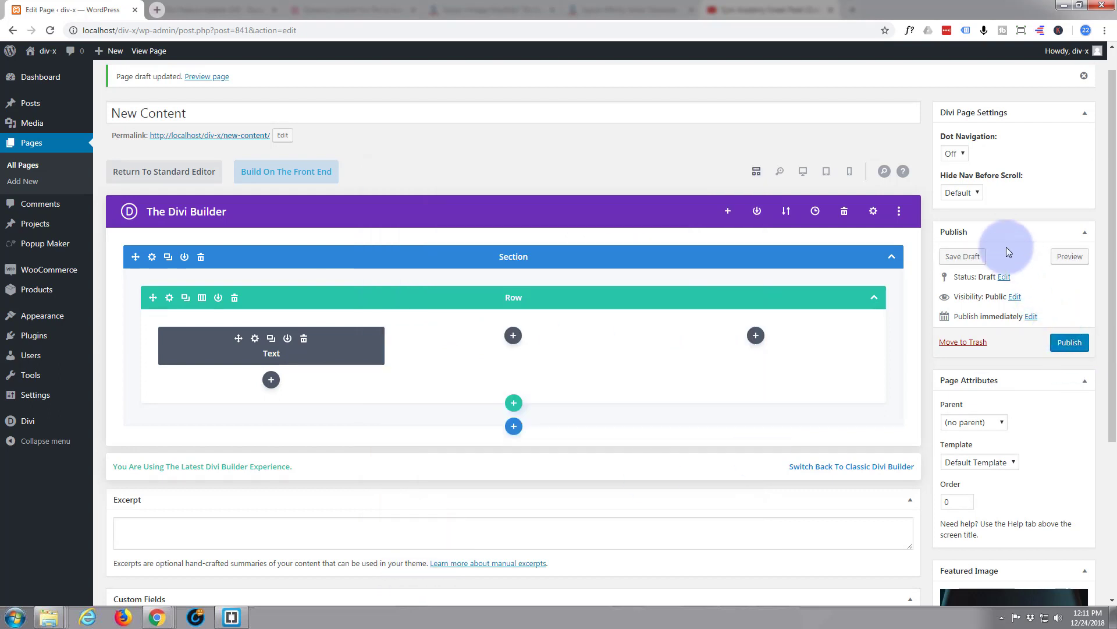
Step: Save the page as a draft and check its featured image
{"action": "left_click", "coordinate": [962, 257]}
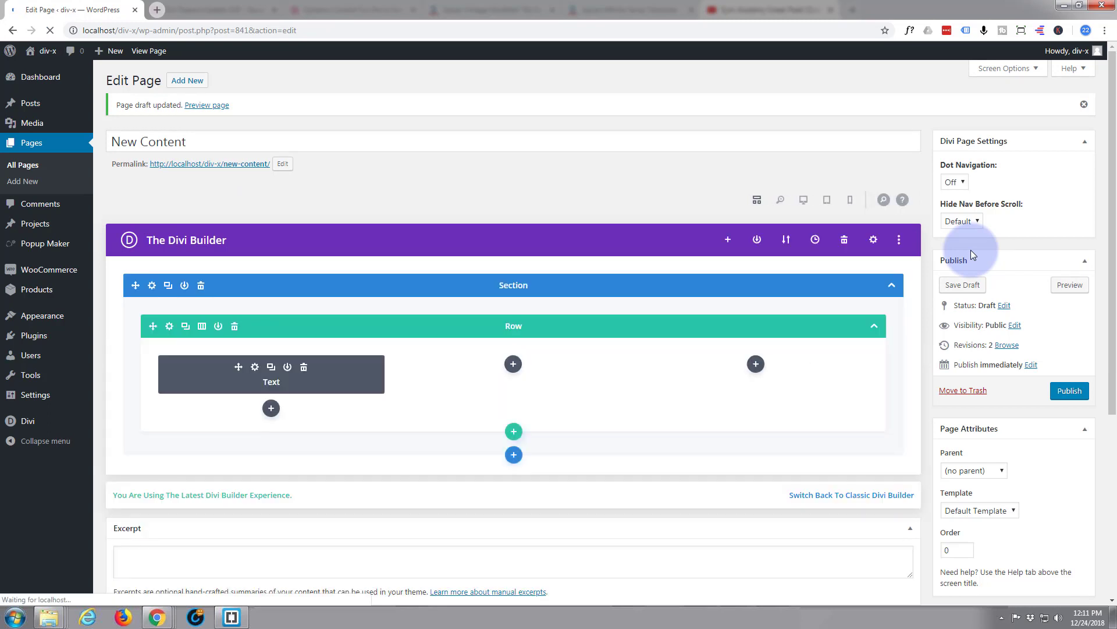
{"action": "scroll", "coordinate": [984, 278], "scroll_direction": "down", "scroll_amount": 4}
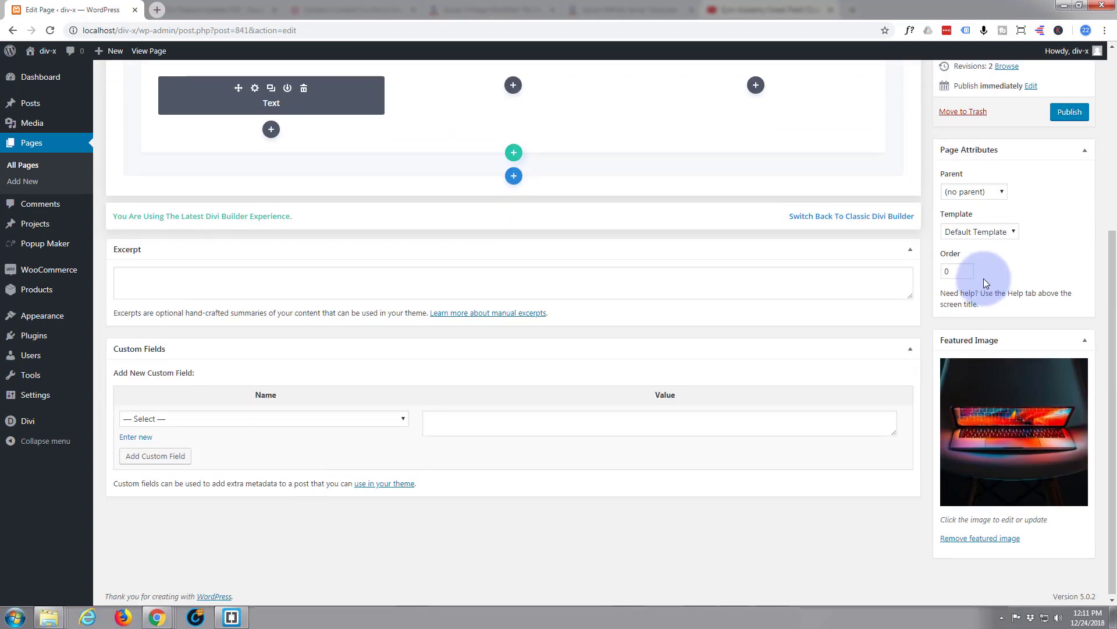
{"action": "scroll", "coordinate": [984, 278], "scroll_direction": "up", "scroll_amount": 5}
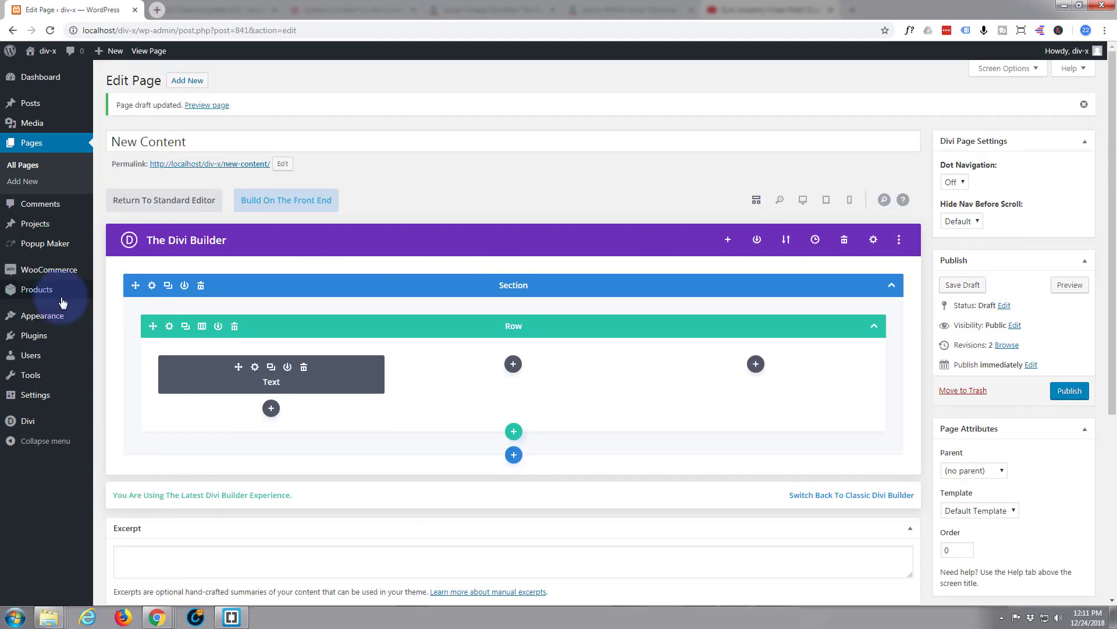
Step: Use the dynamic Featured Image as the section's background image, save the section settings, and preview the layout in desktop view
{"action": "left_click", "coordinate": [151, 286]}
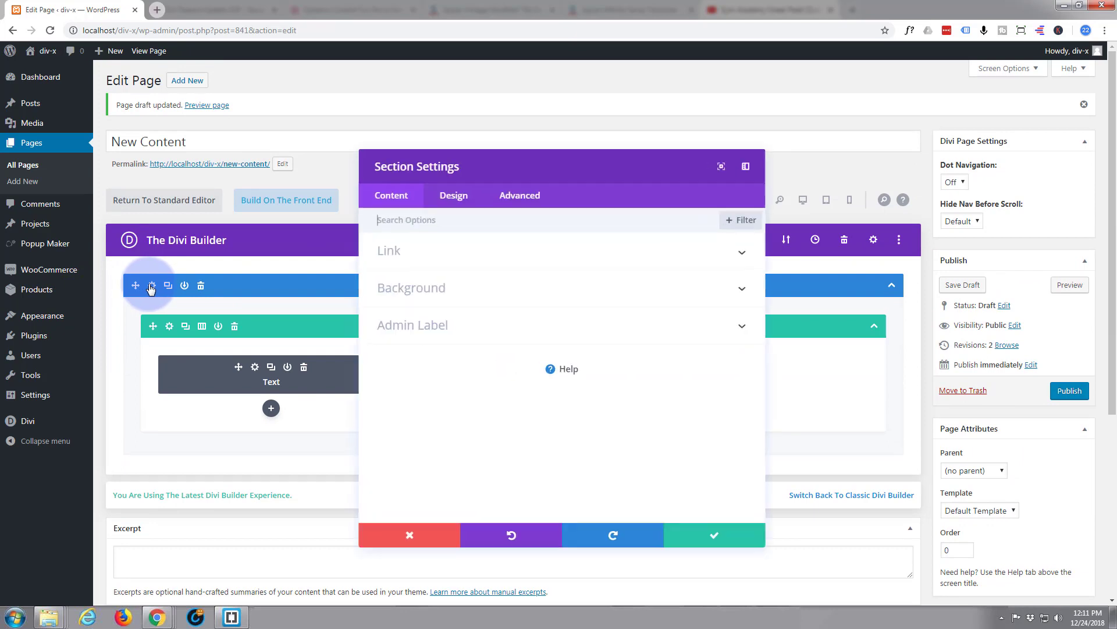
{"action": "left_click", "coordinate": [528, 302]}
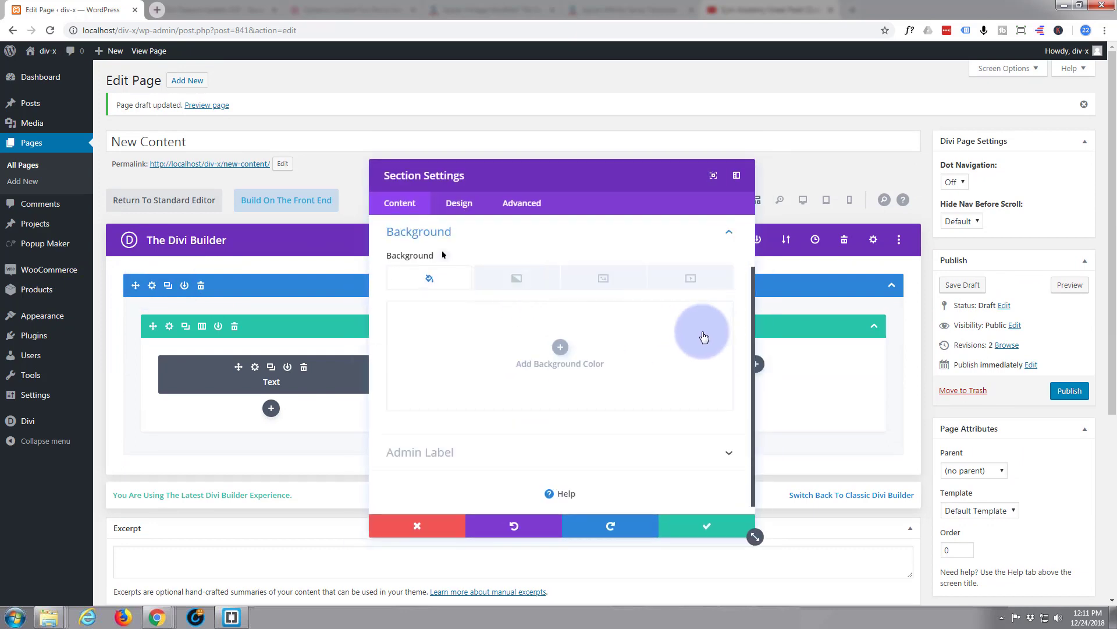
{"action": "left_click", "coordinate": [601, 278]}
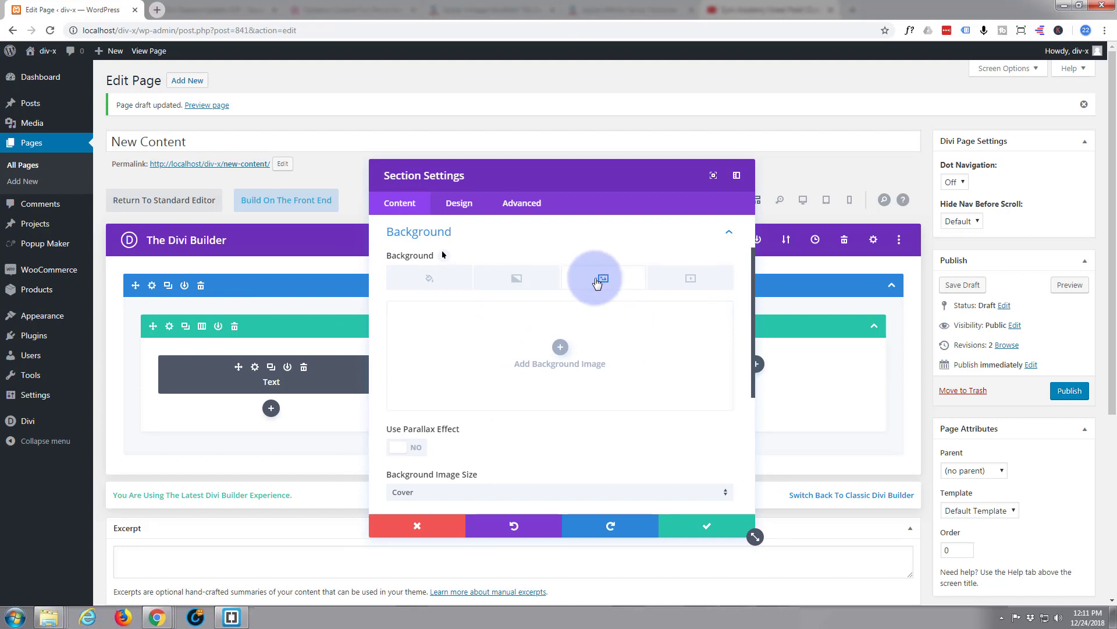
{"action": "left_click", "coordinate": [720, 316]}
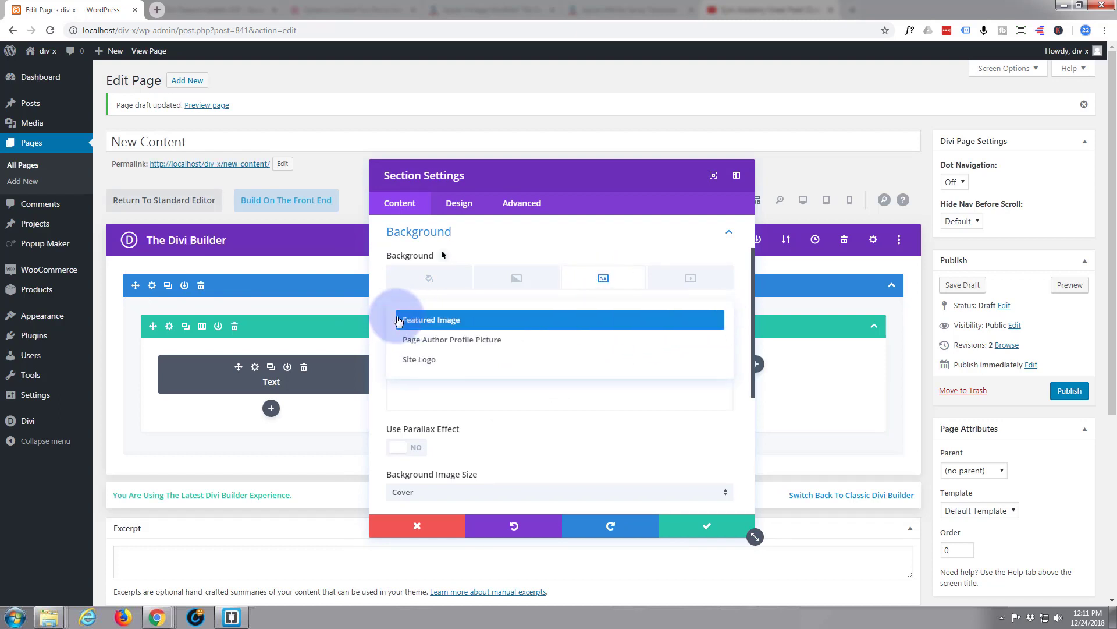
{"action": "left_click", "coordinate": [423, 321]}
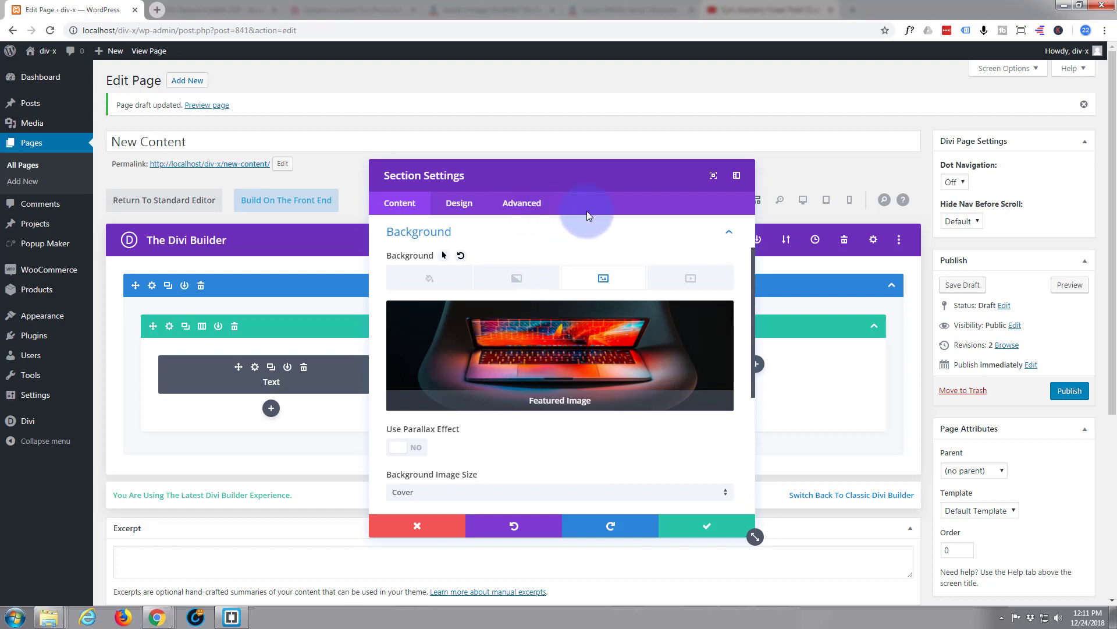
{"action": "left_click", "coordinate": [708, 530]}
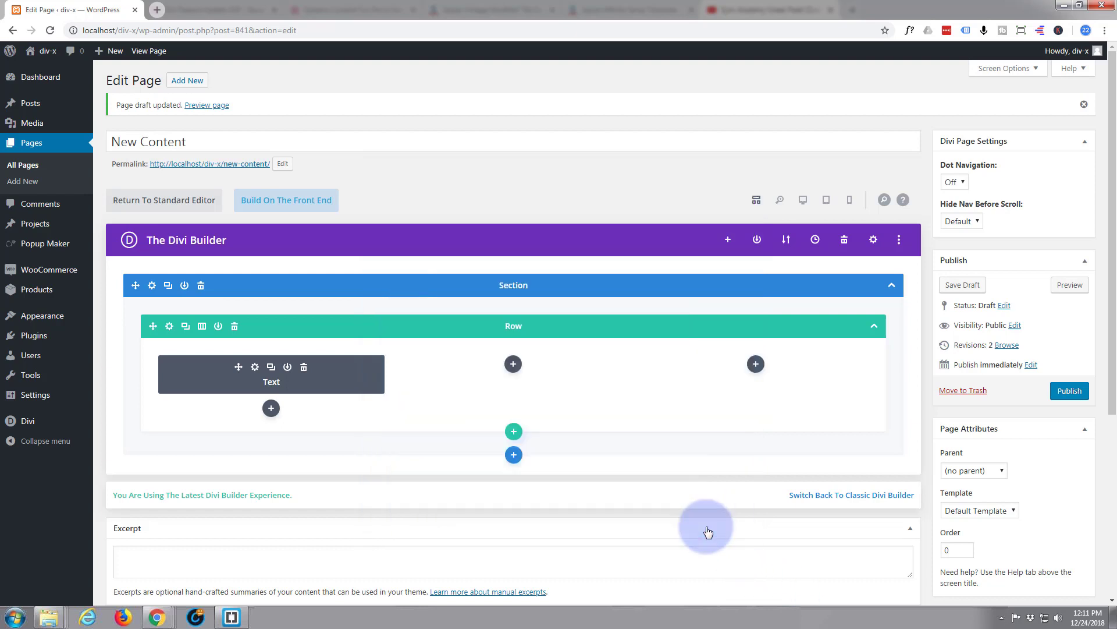
{"action": "left_click", "coordinate": [804, 200]}
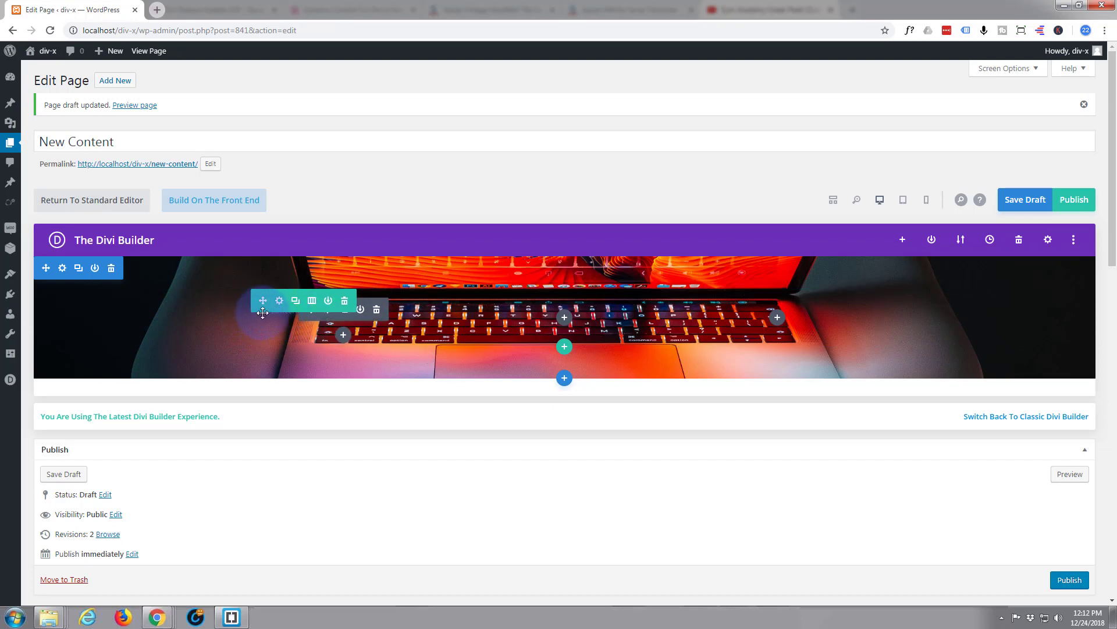
{"action": "left_click", "coordinate": [225, 364]}
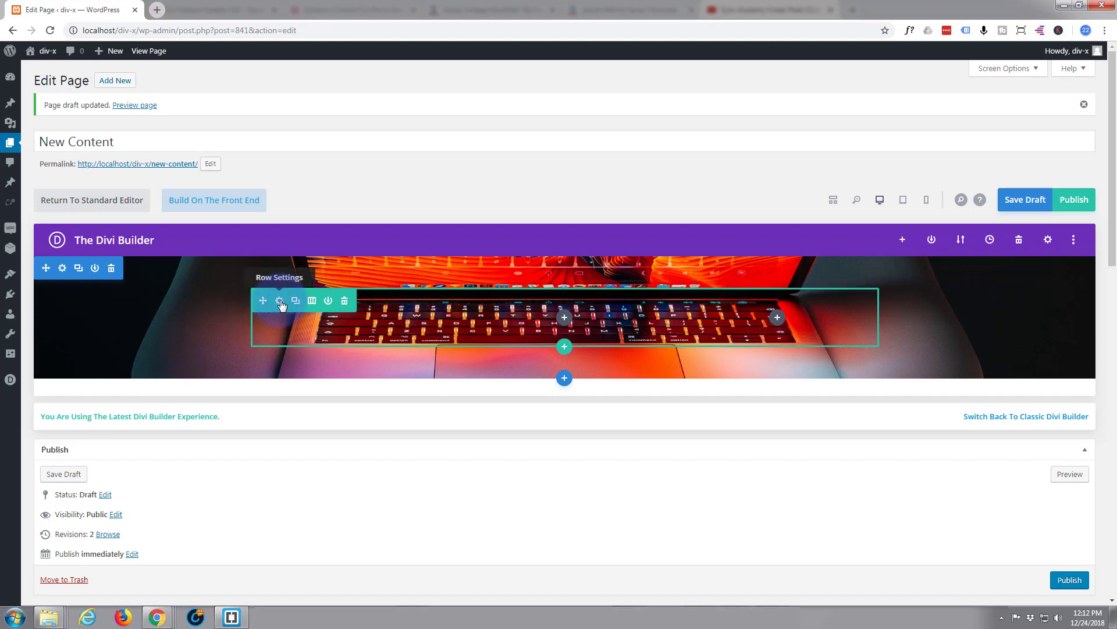
{"action": "left_click", "coordinate": [280, 301]}
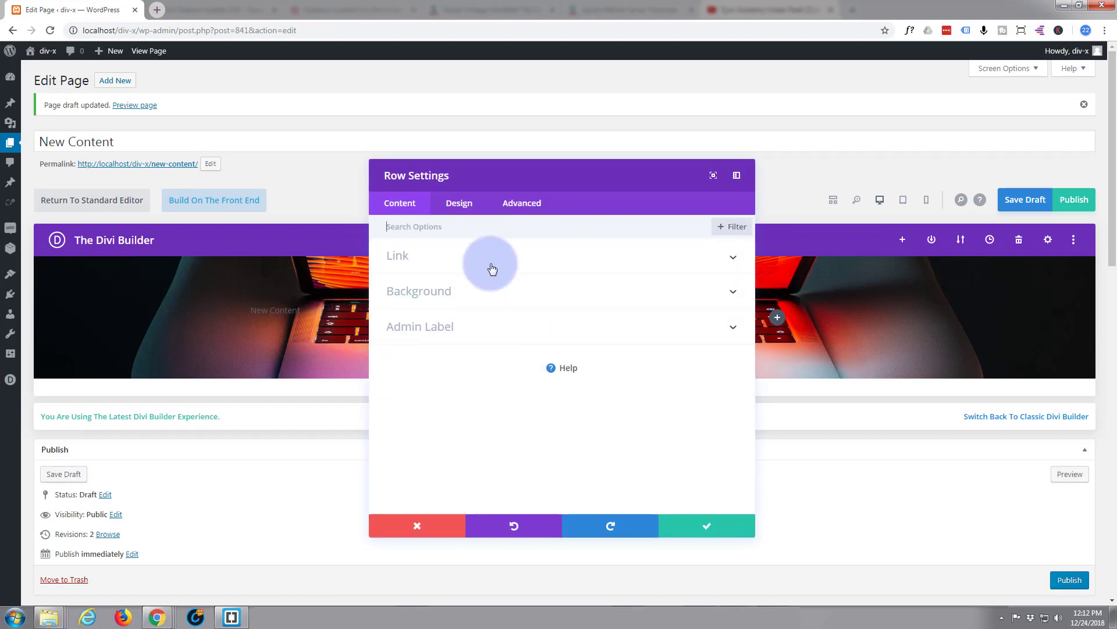
{"action": "left_click_drag", "start_coordinate": [601, 177], "coordinate": [754, 181]}
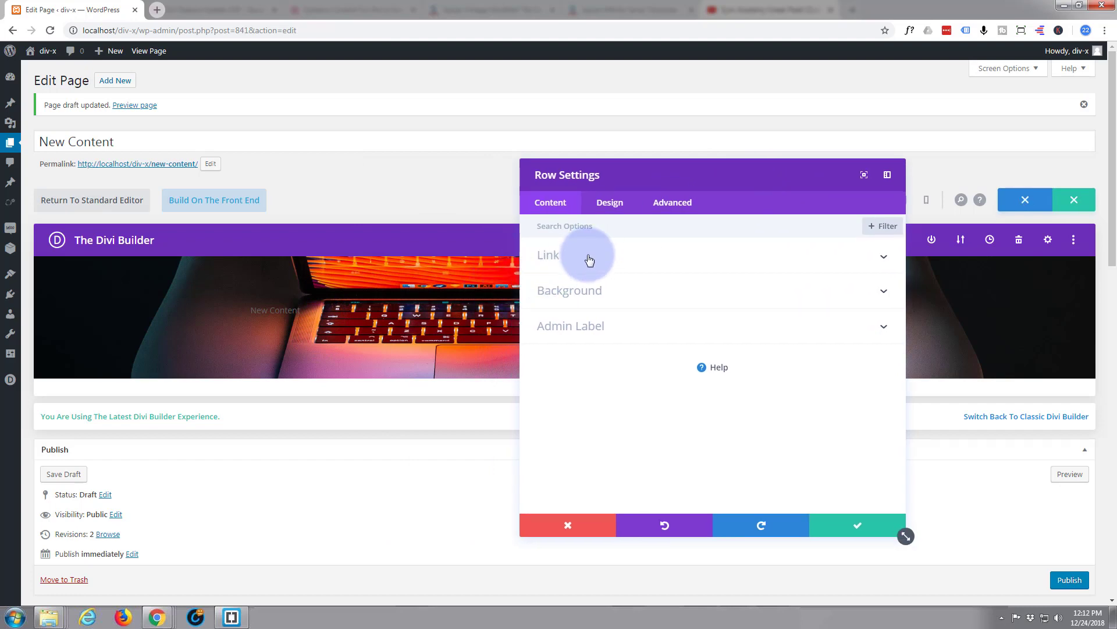
{"action": "left_click", "coordinate": [619, 209]}
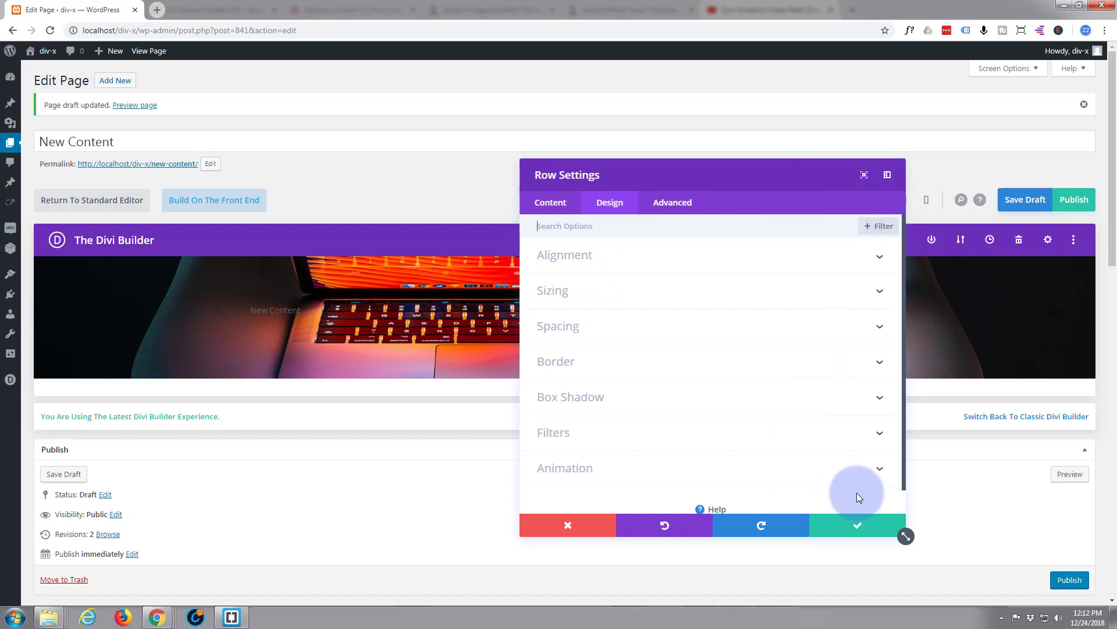
{"action": "left_click", "coordinate": [568, 525]}
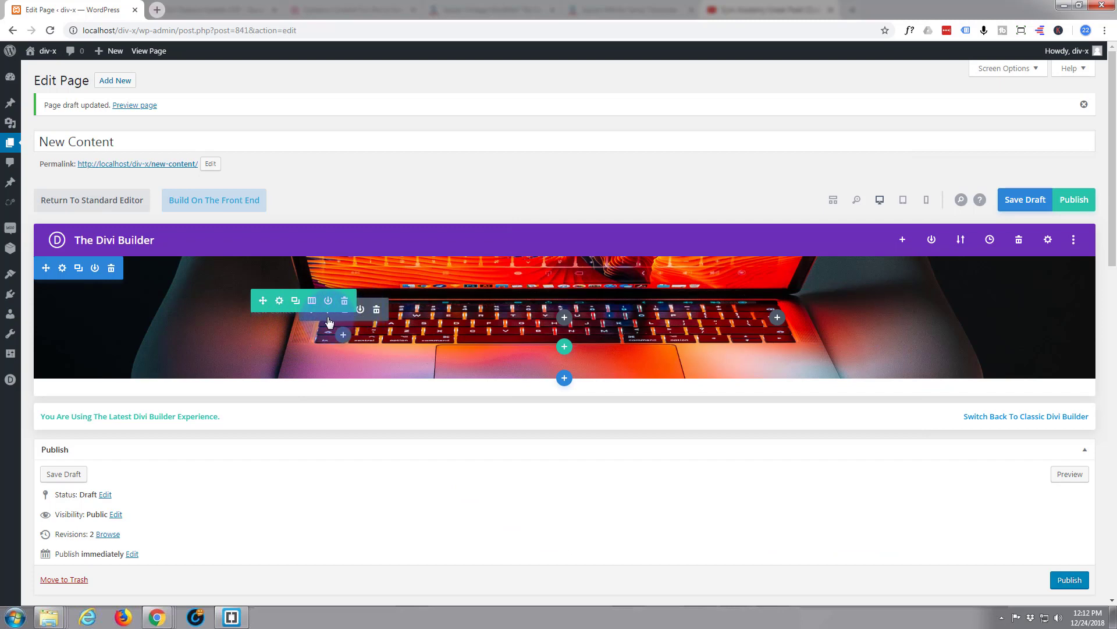
Step: In the page title text module's design settings, make the text white and set its size to 34px
{"action": "left_click", "coordinate": [329, 314]}
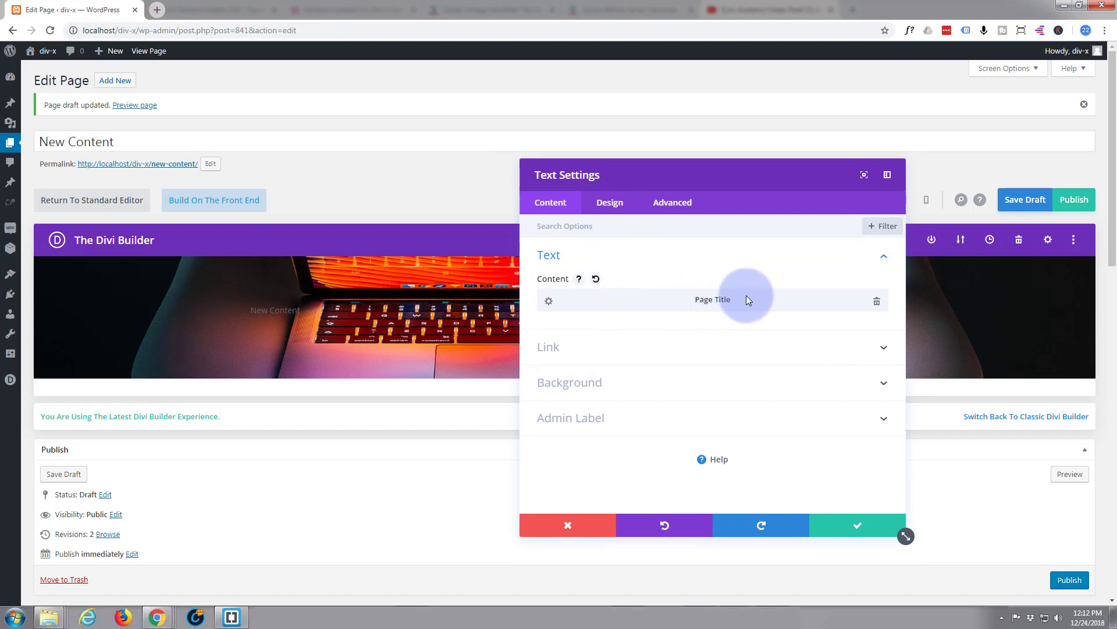
{"action": "left_click", "coordinate": [621, 205]}
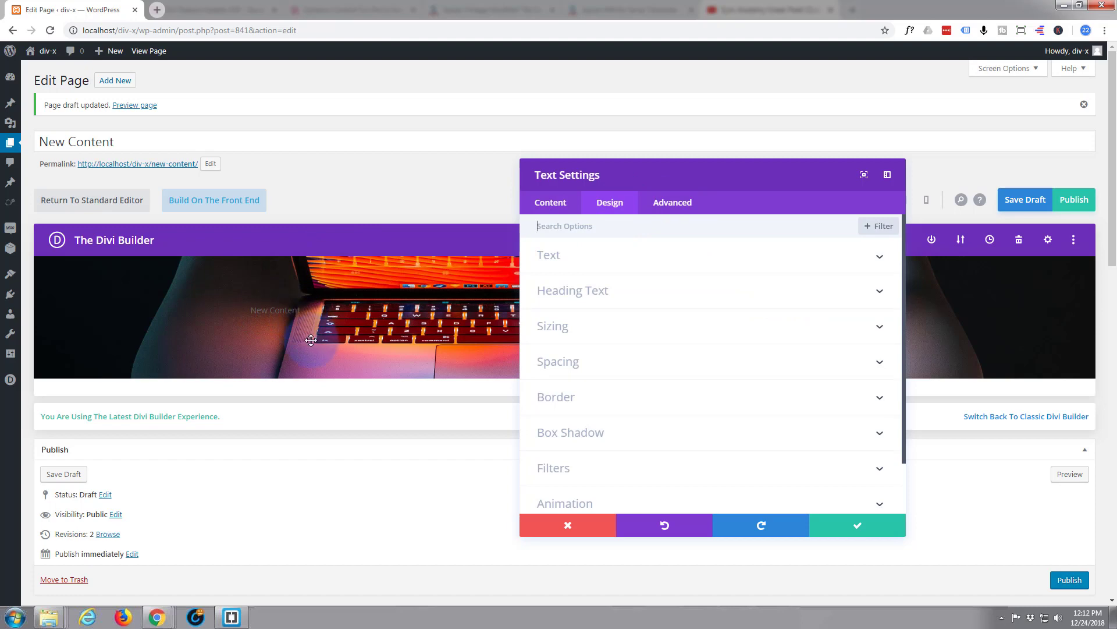
{"action": "left_click", "coordinate": [638, 257]}
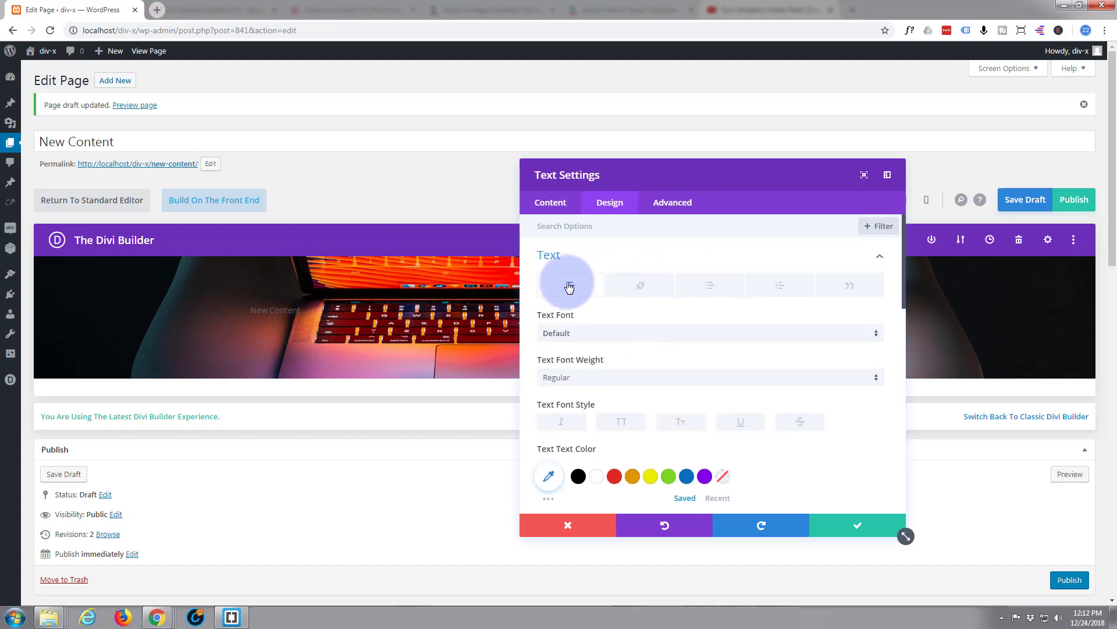
{"action": "left_click", "coordinate": [669, 337]}
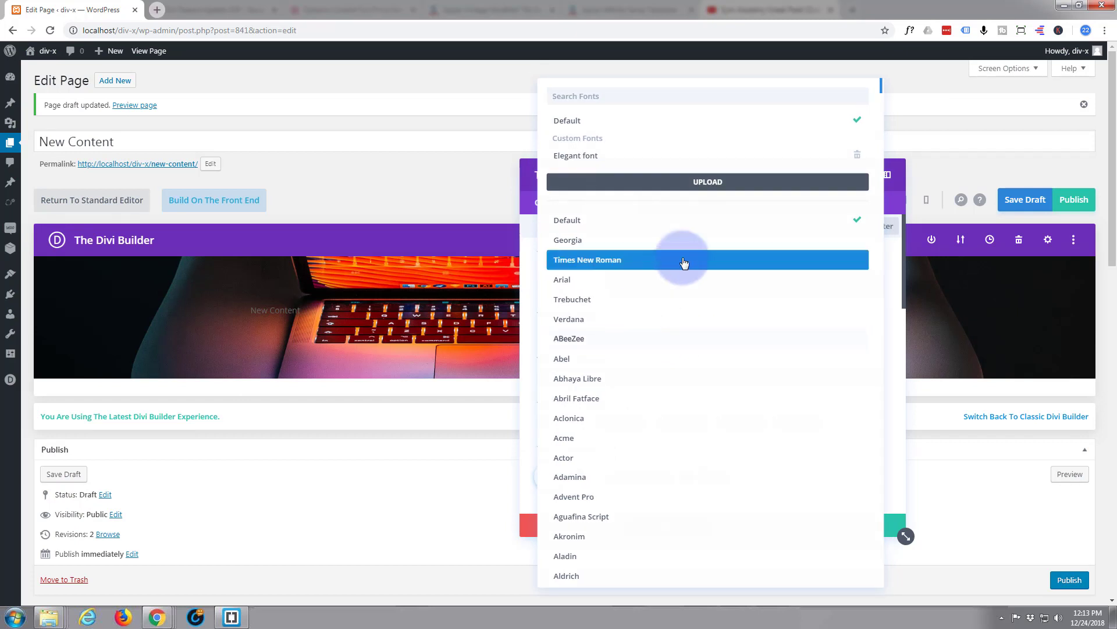
{"action": "left_click", "coordinate": [786, 144]}
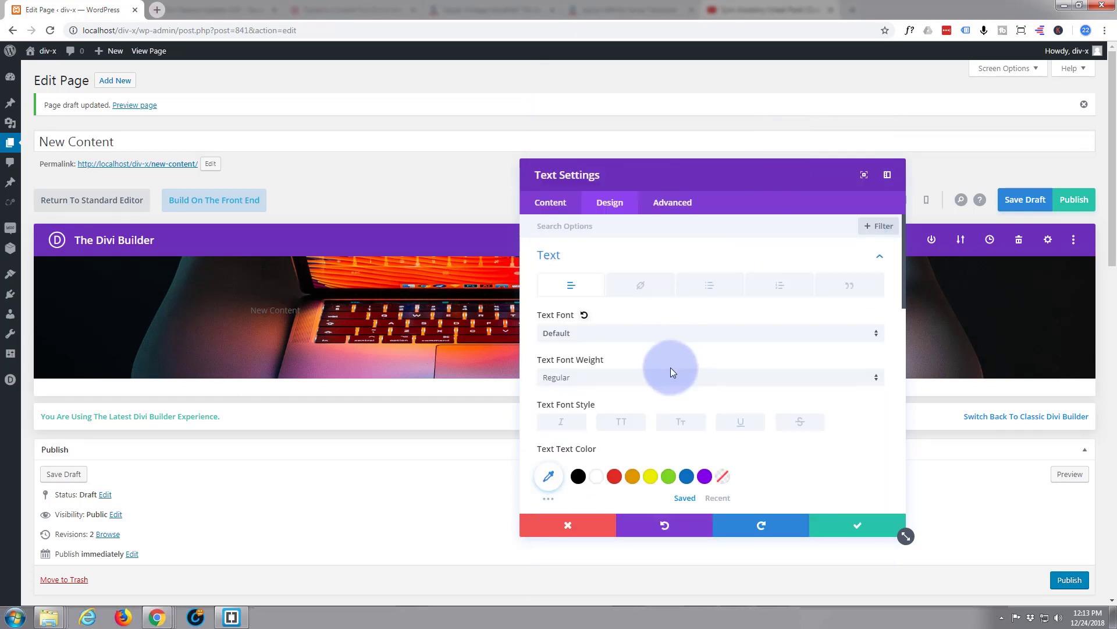
{"action": "scroll", "coordinate": [690, 344], "scroll_direction": "down", "scroll_amount": 2}
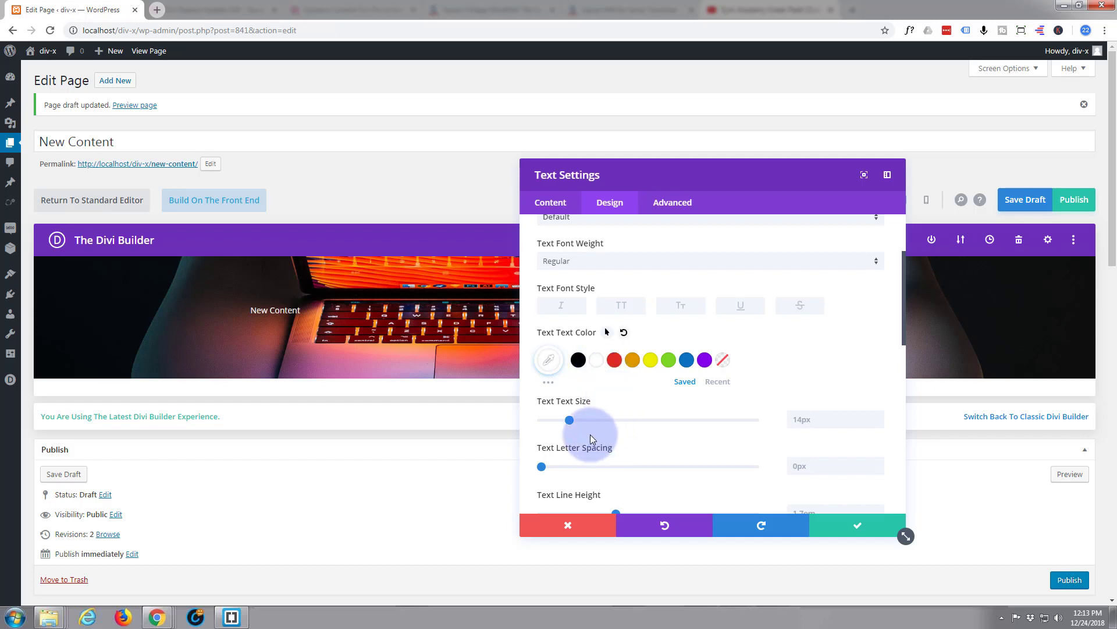
{"action": "left_click_drag", "start_coordinate": [573, 420], "coordinate": [616, 426]}
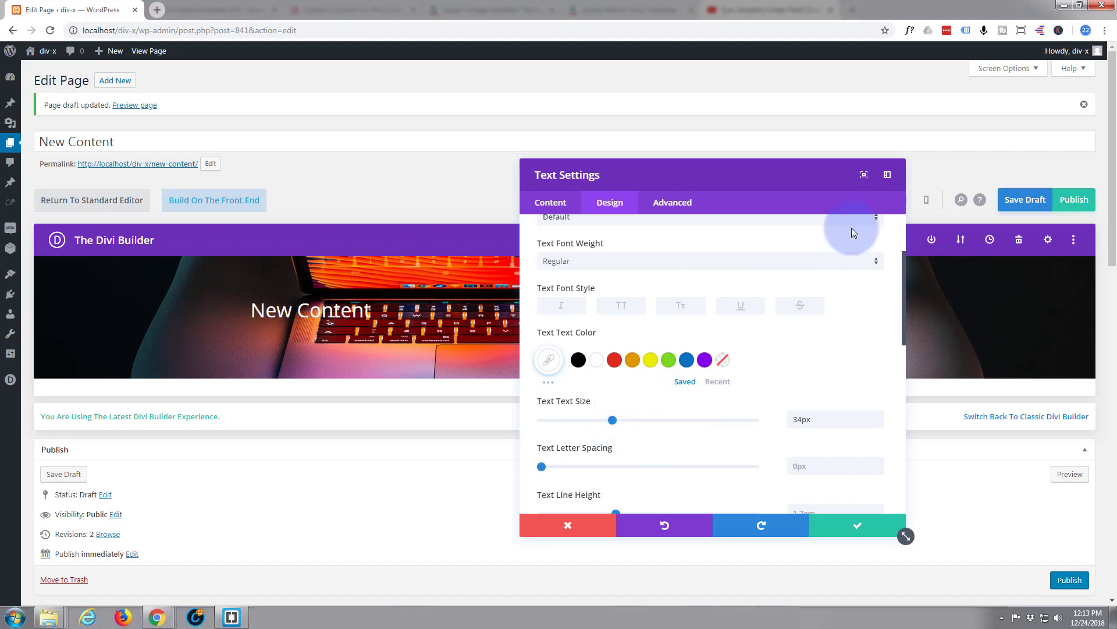
Step: Set the title text's font weight to Semi Bold, apply the text settings, and save the page draft
{"action": "left_click", "coordinate": [873, 266]}
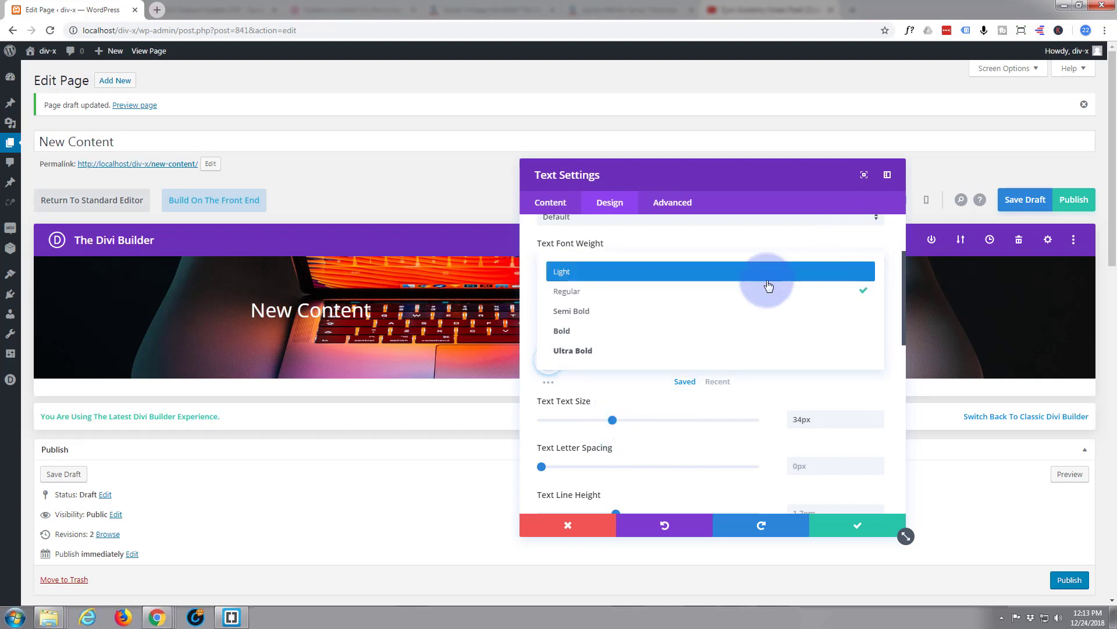
{"action": "left_click", "coordinate": [735, 311]}
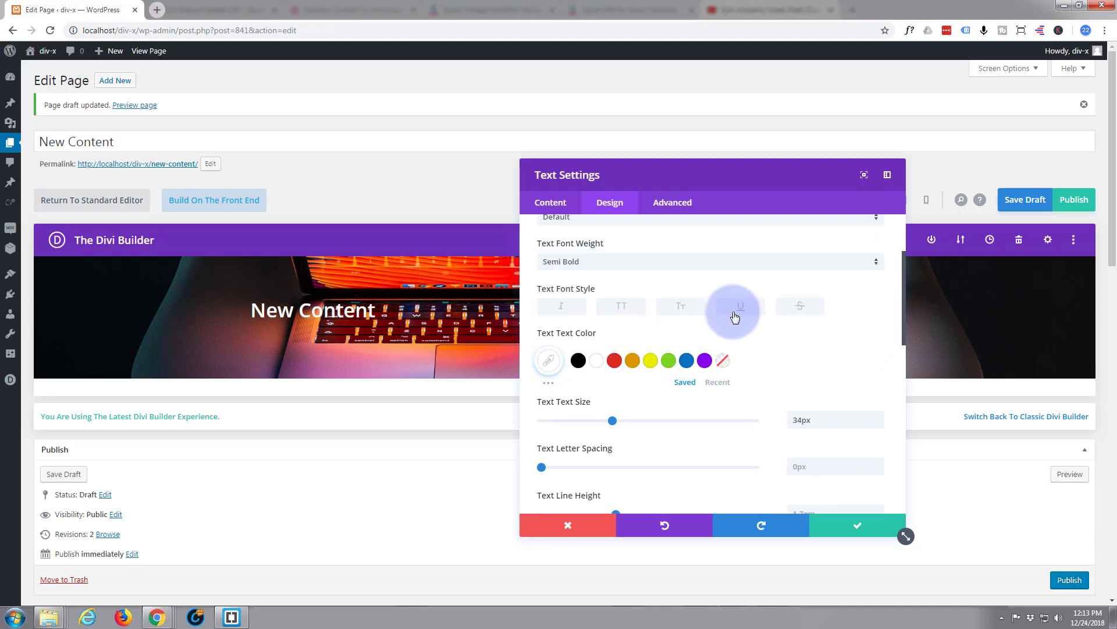
{"action": "left_click", "coordinate": [858, 531]}
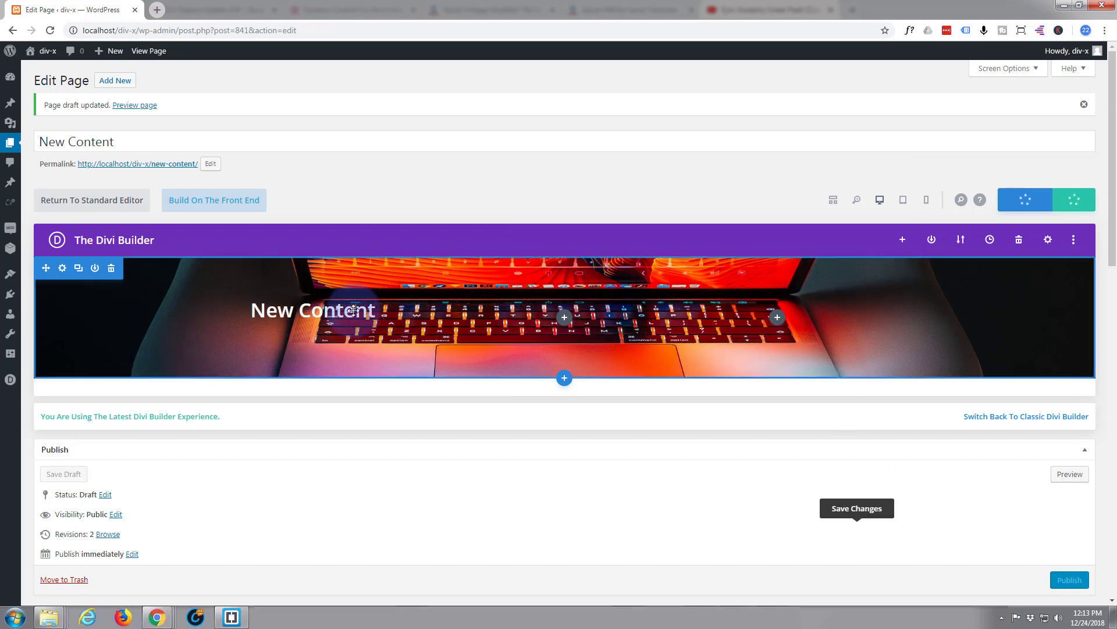
{"action": "key", "text": "ctrl+s"}
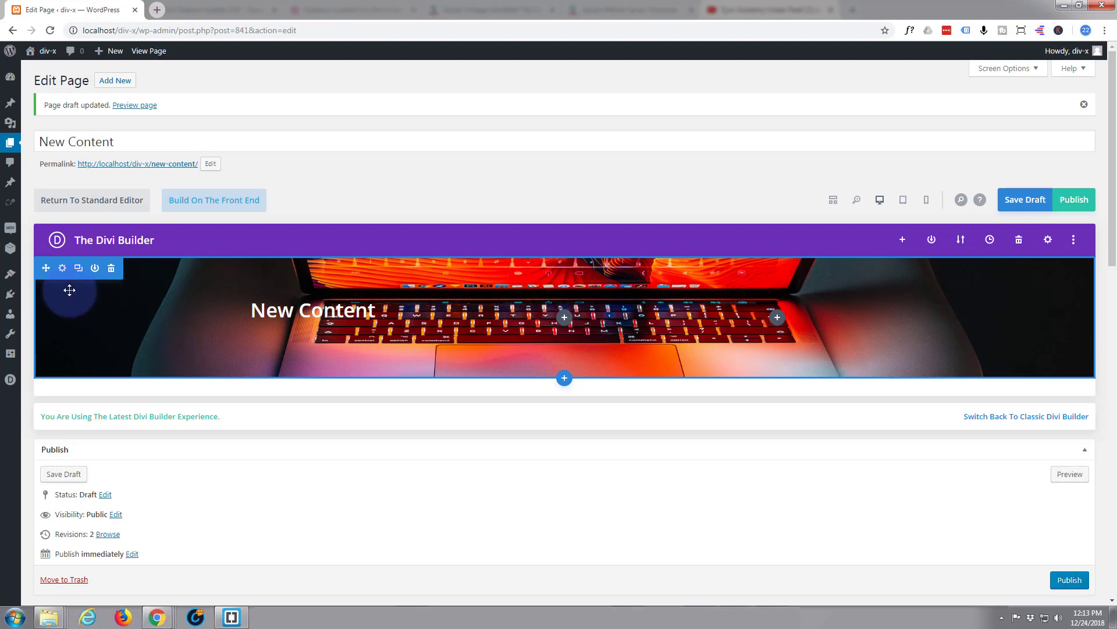
Step: Add the dark blue background color #031c3a to the section and save the section settings
{"action": "left_click", "coordinate": [62, 269]}
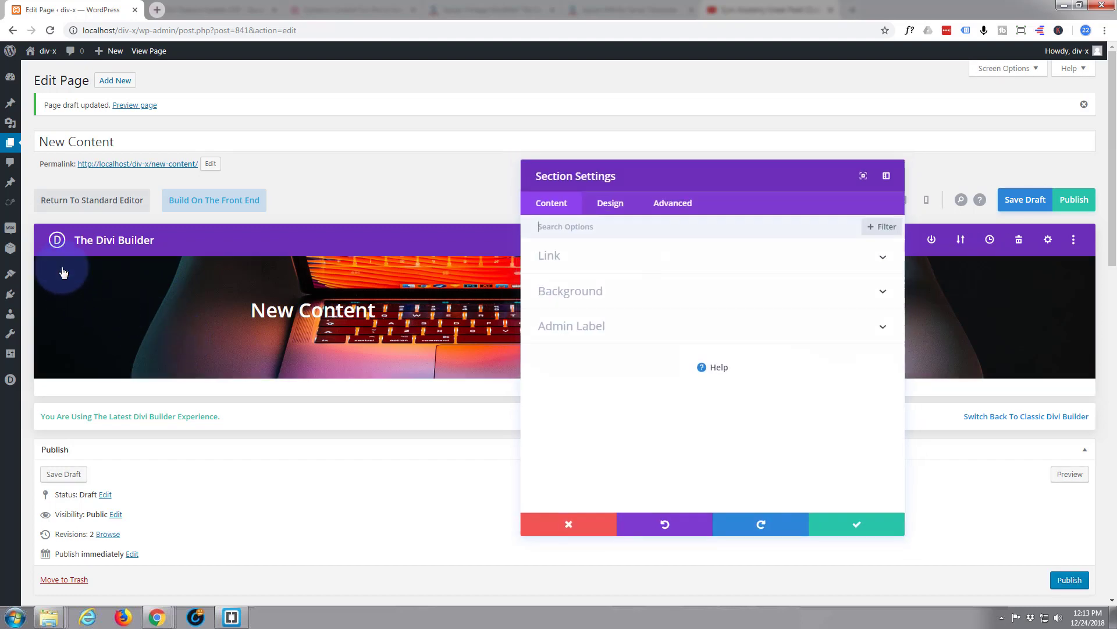
{"action": "left_click", "coordinate": [692, 295]}
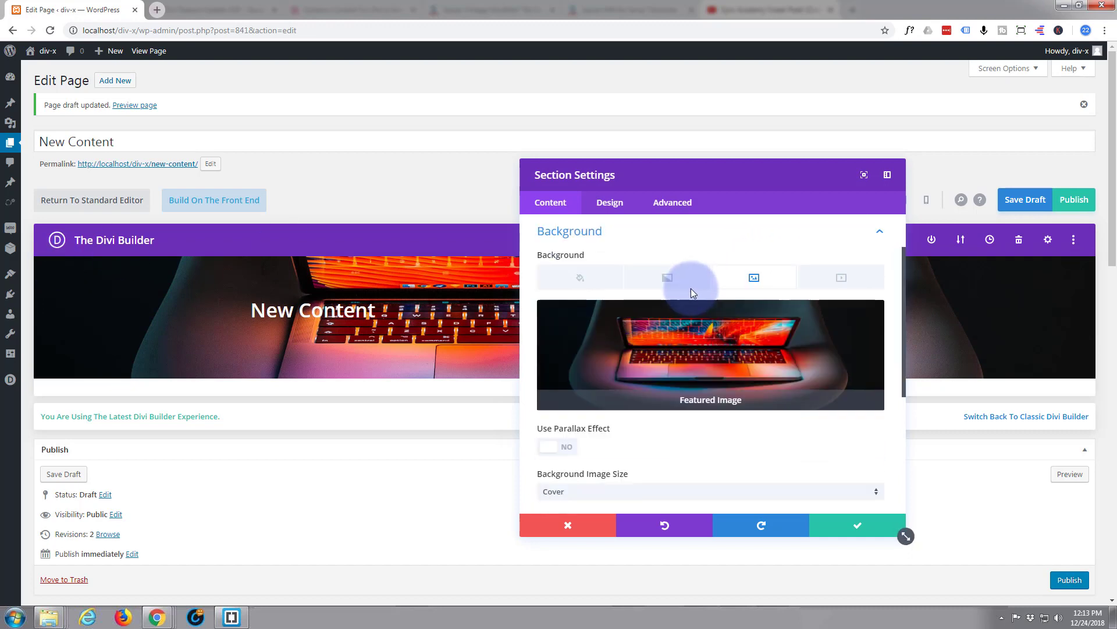
{"action": "left_click", "coordinate": [593, 284]}
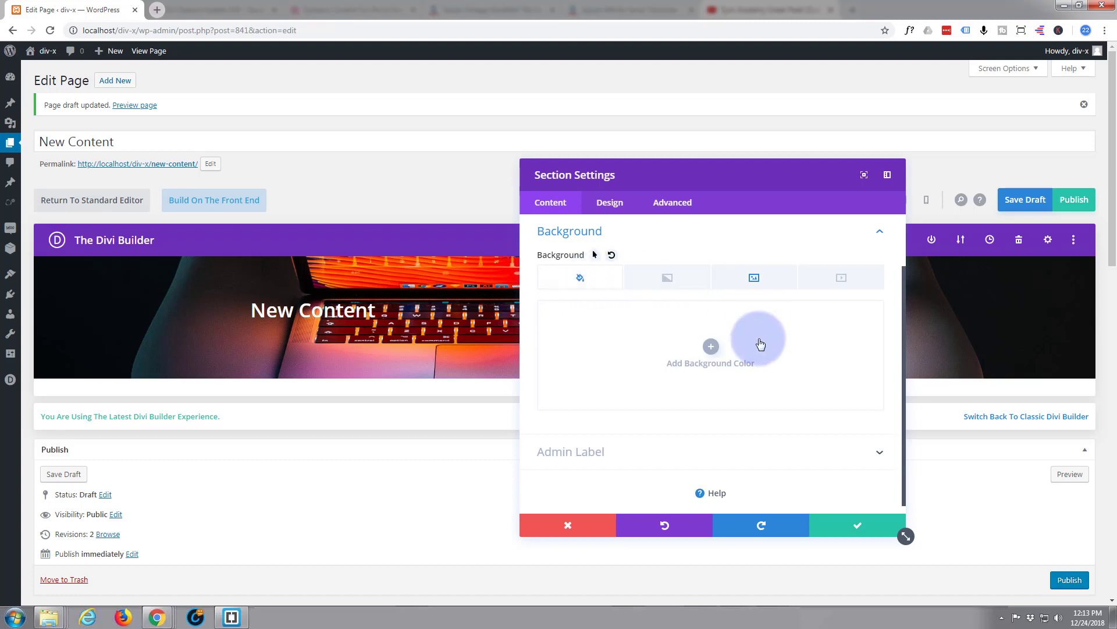
{"action": "left_click", "coordinate": [711, 348]}
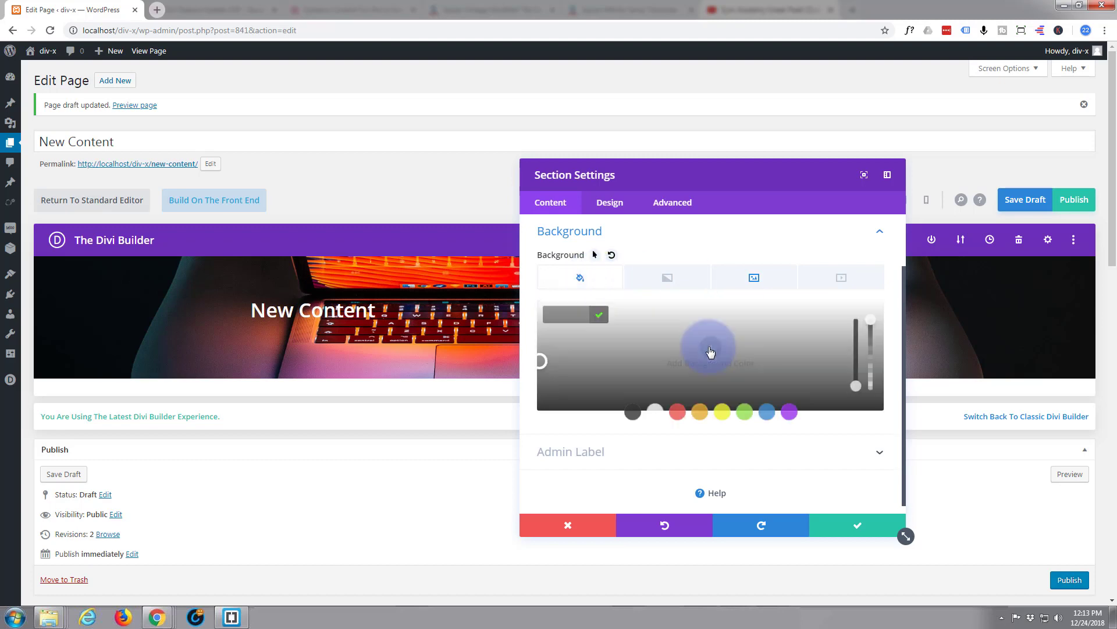
{"action": "left_click", "coordinate": [768, 412]}
{"action": "left_click", "coordinate": [744, 387]}
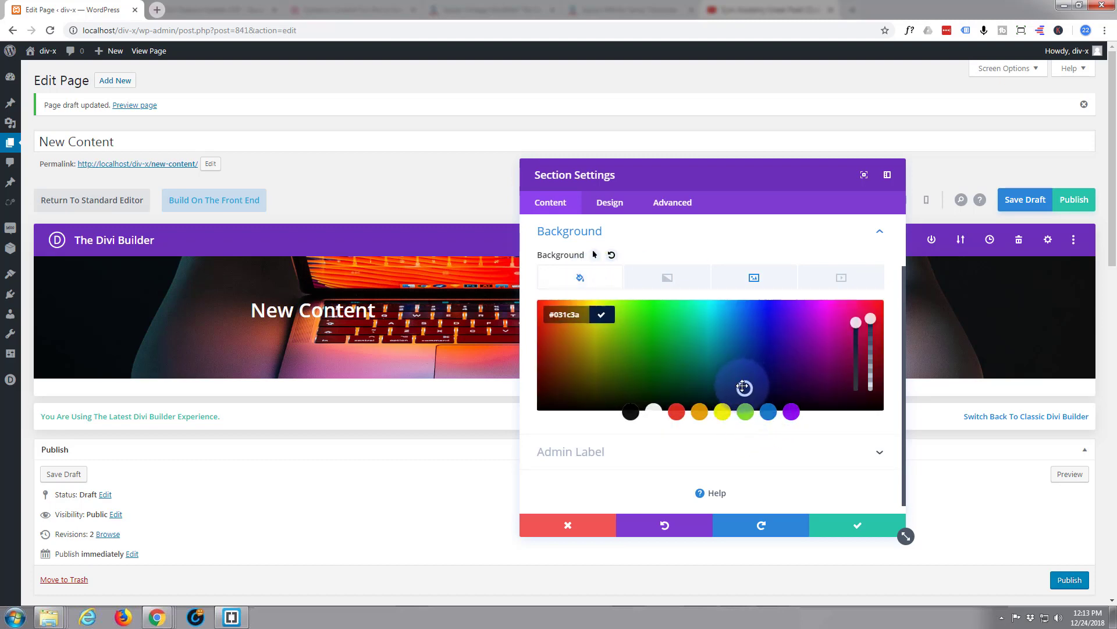
{"action": "left_click", "coordinate": [850, 526]}
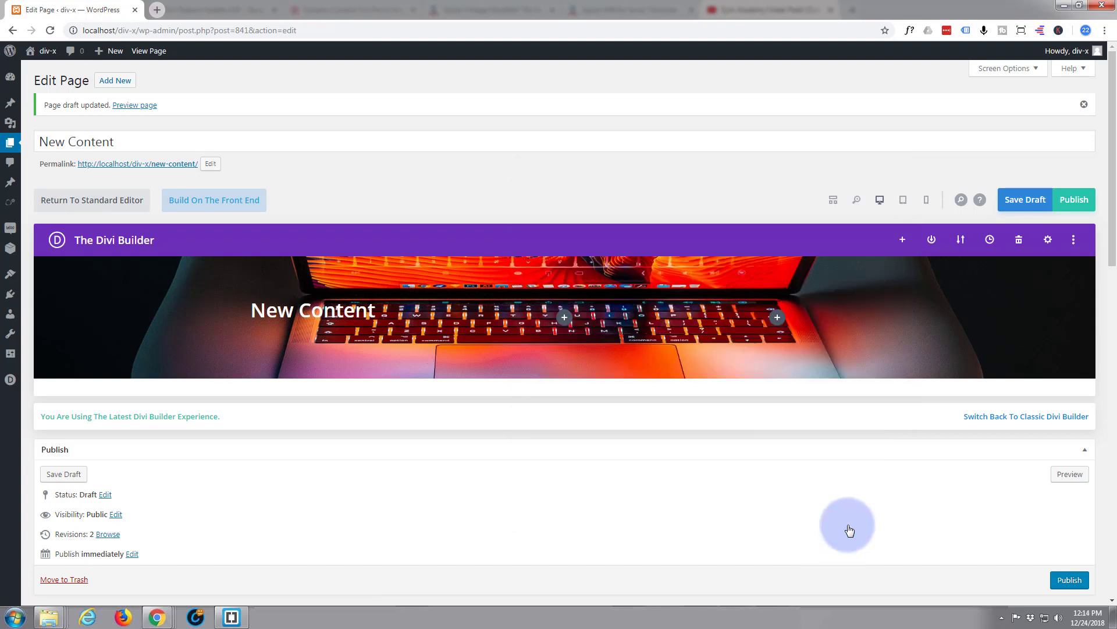
Step: Set the section's background image blend to Multiply in its background settings
{"action": "mouse_move", "coordinate": [293, 361]}
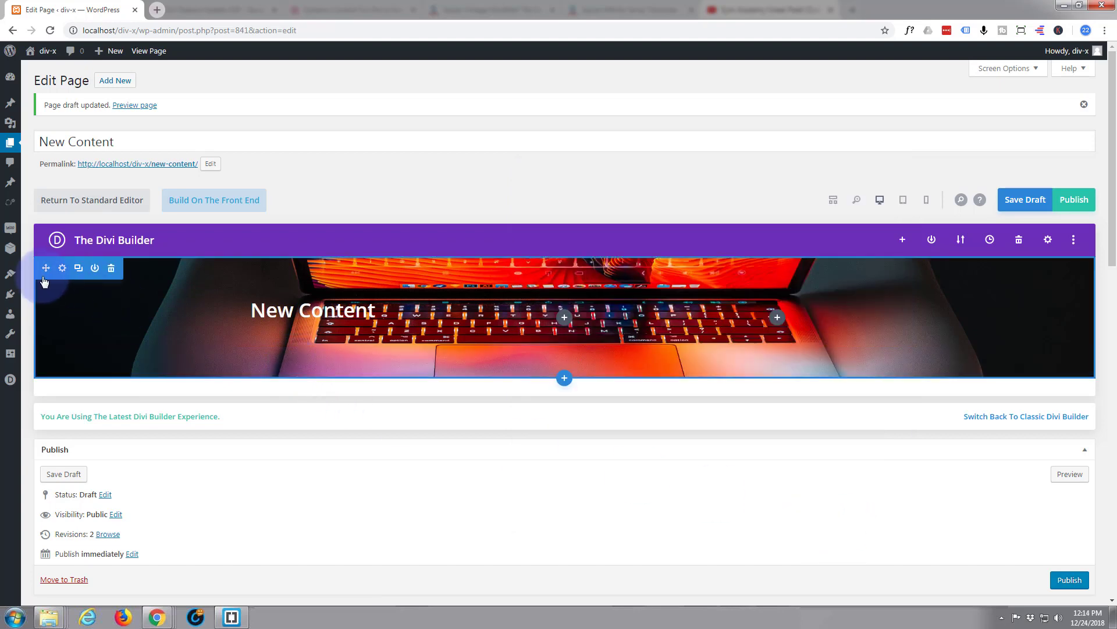
{"action": "left_click", "coordinate": [62, 268]}
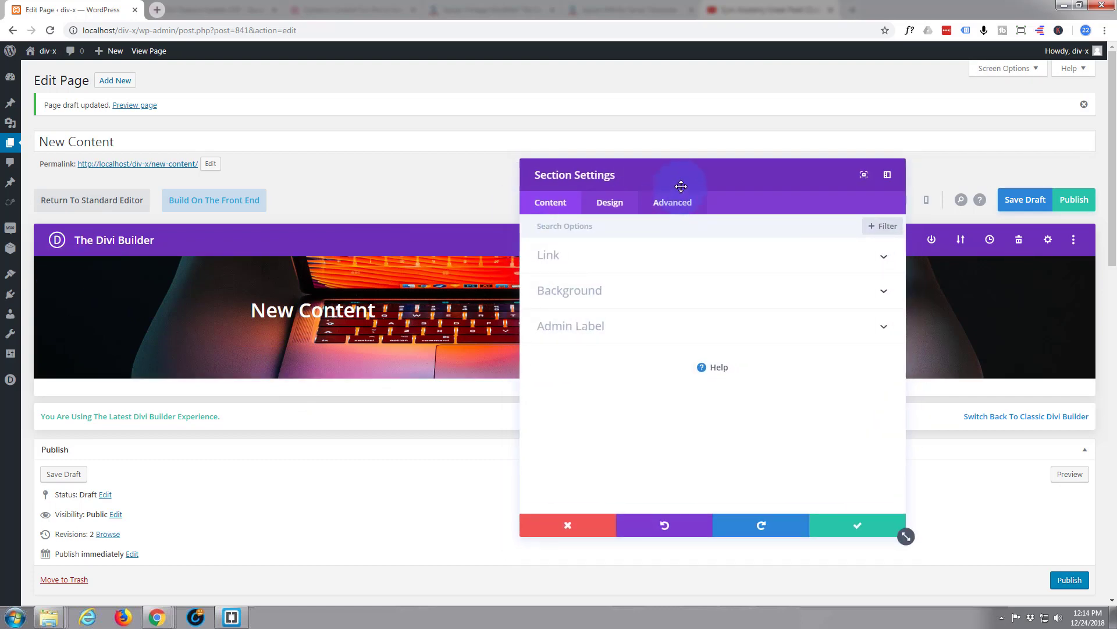
{"action": "left_click_drag", "start_coordinate": [718, 185], "coordinate": [806, 187]}
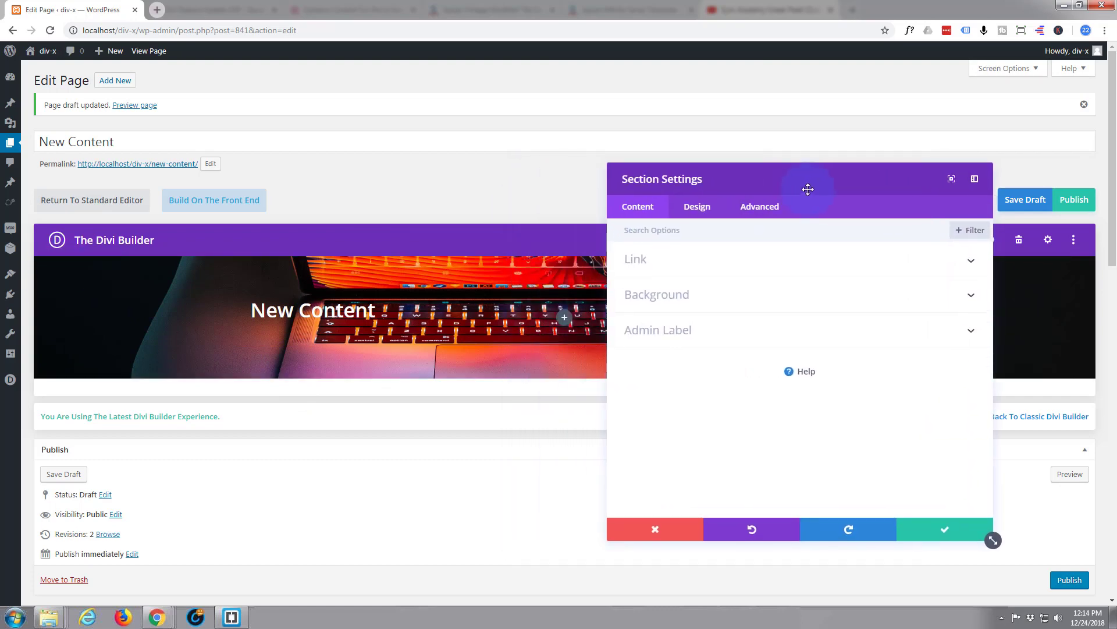
{"action": "left_click", "coordinate": [807, 292]}
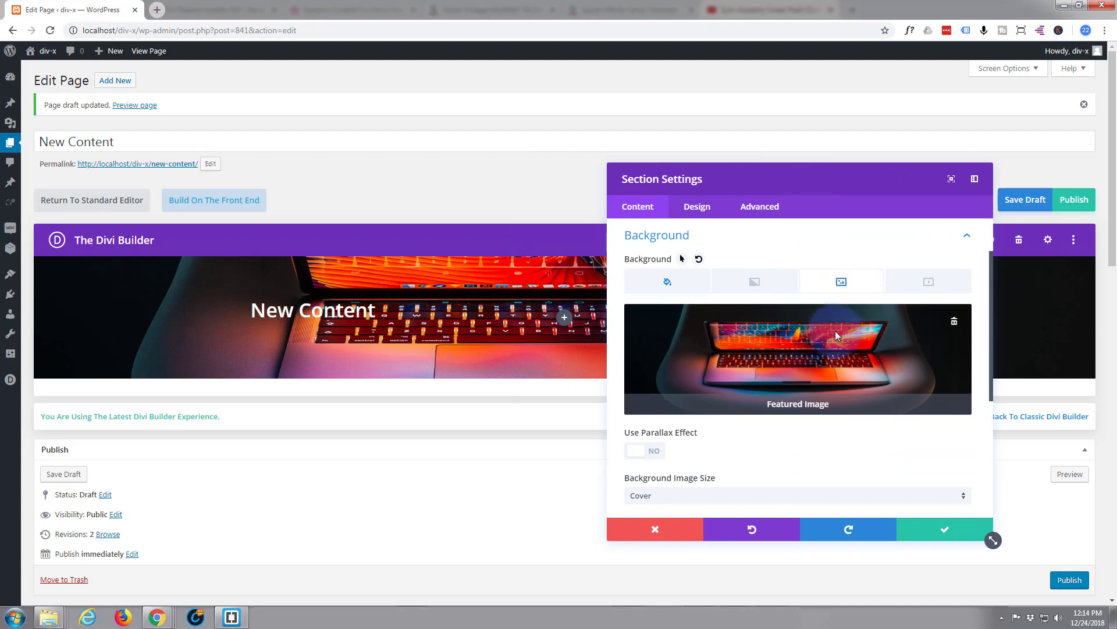
{"action": "scroll", "coordinate": [789, 352], "scroll_direction": "down", "scroll_amount": 3}
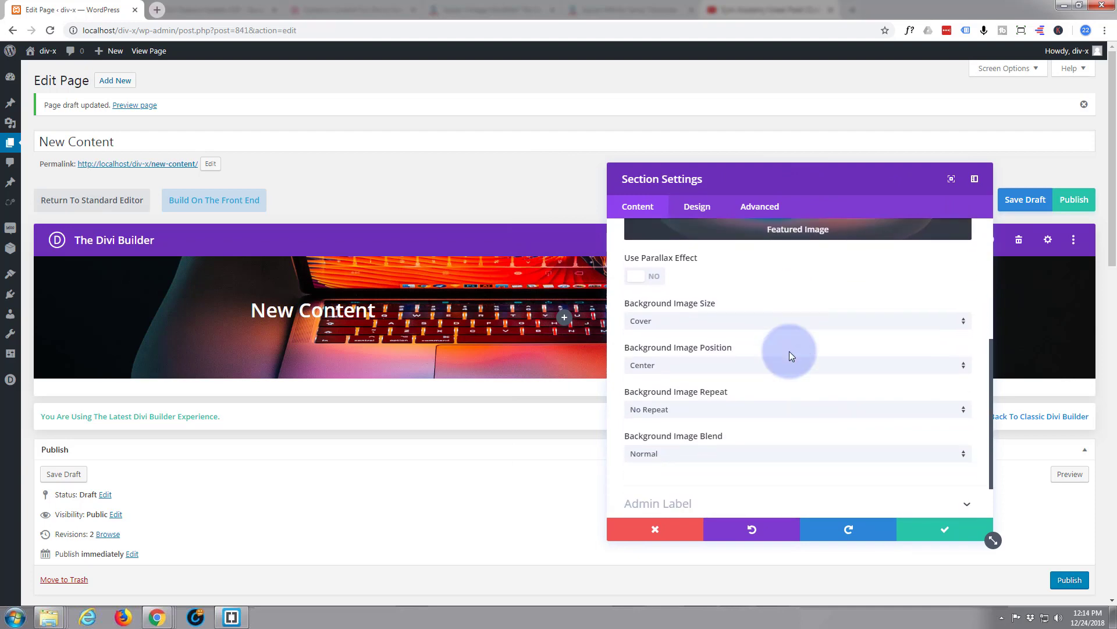
{"action": "scroll", "coordinate": [789, 351], "scroll_direction": "down", "scroll_amount": 1}
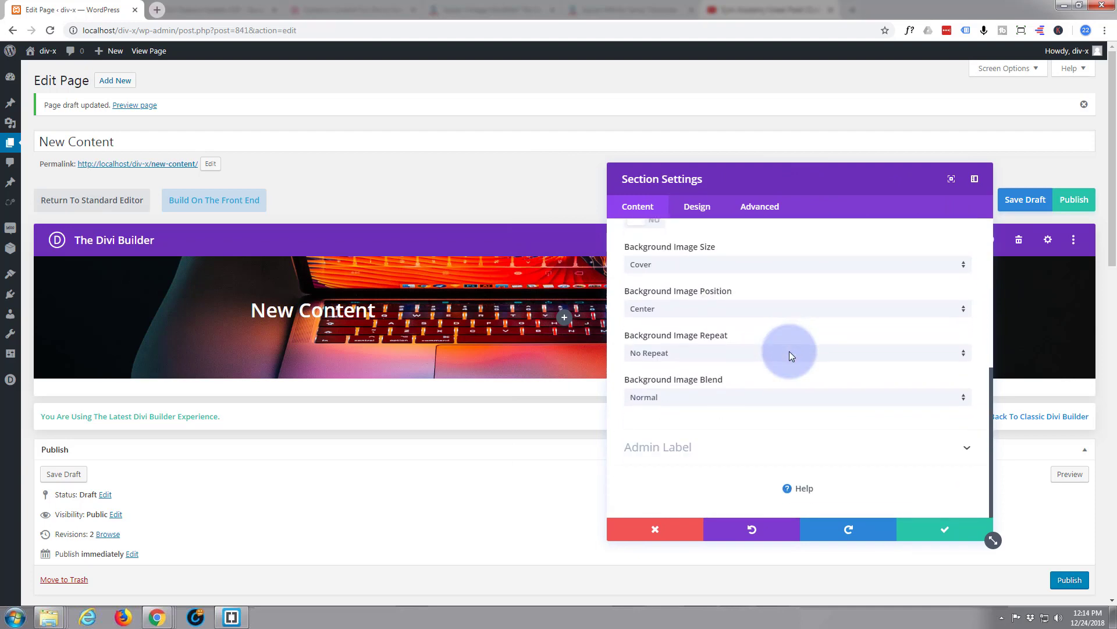
{"action": "left_click", "coordinate": [964, 402]}
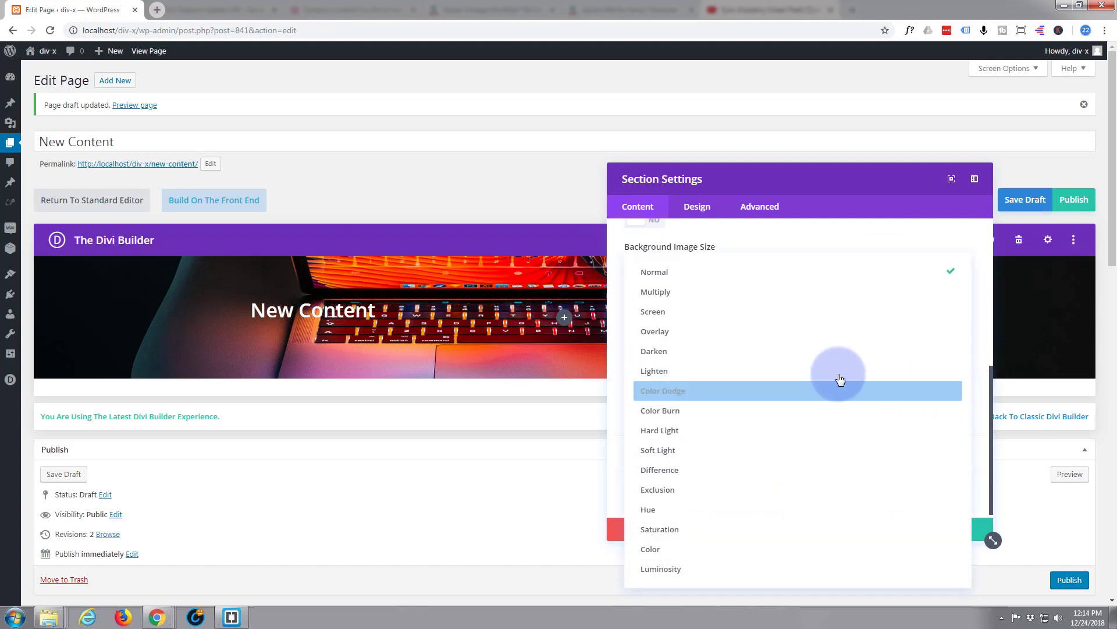
{"action": "left_click", "coordinate": [760, 291]}
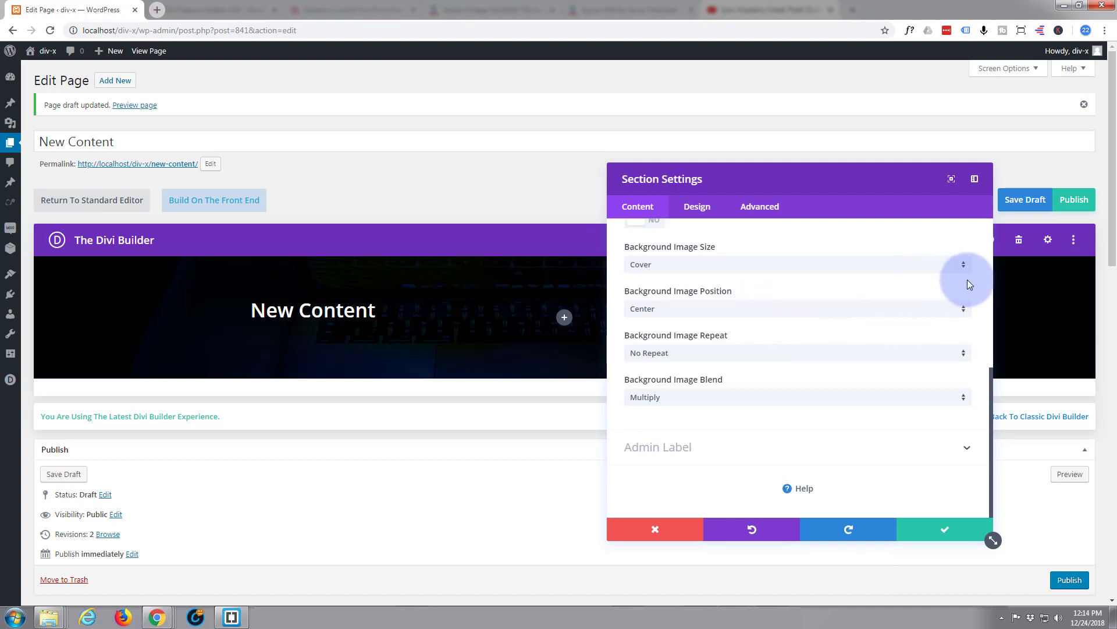
Step: Try the Lighten blend on the section's background image, and set the blend to Overlay
{"action": "left_click", "coordinate": [965, 400]}
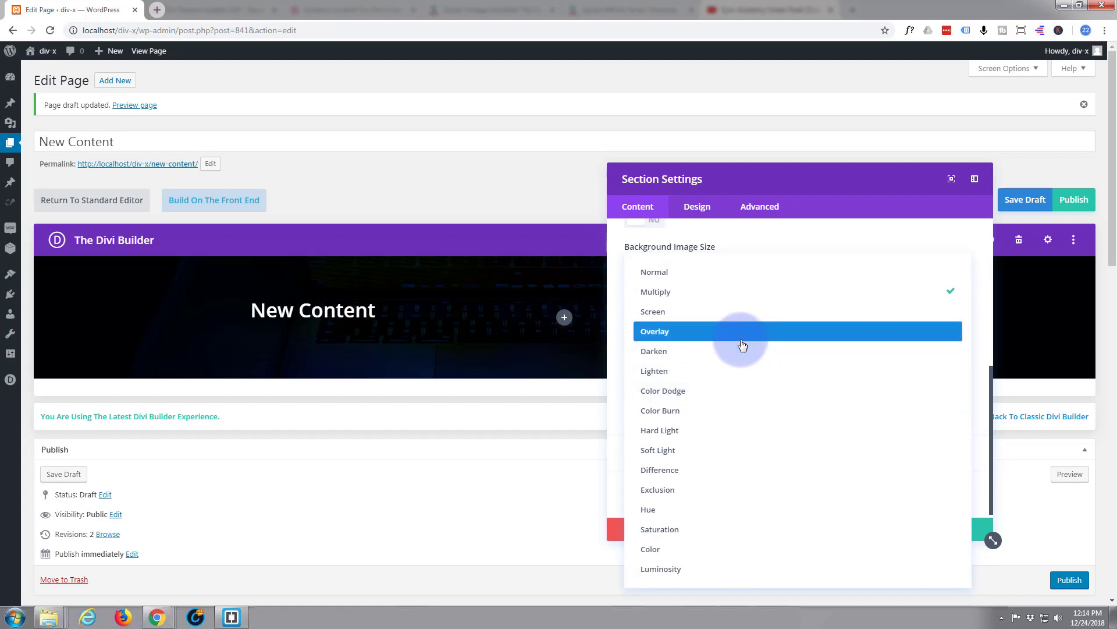
{"action": "left_click", "coordinate": [717, 377]}
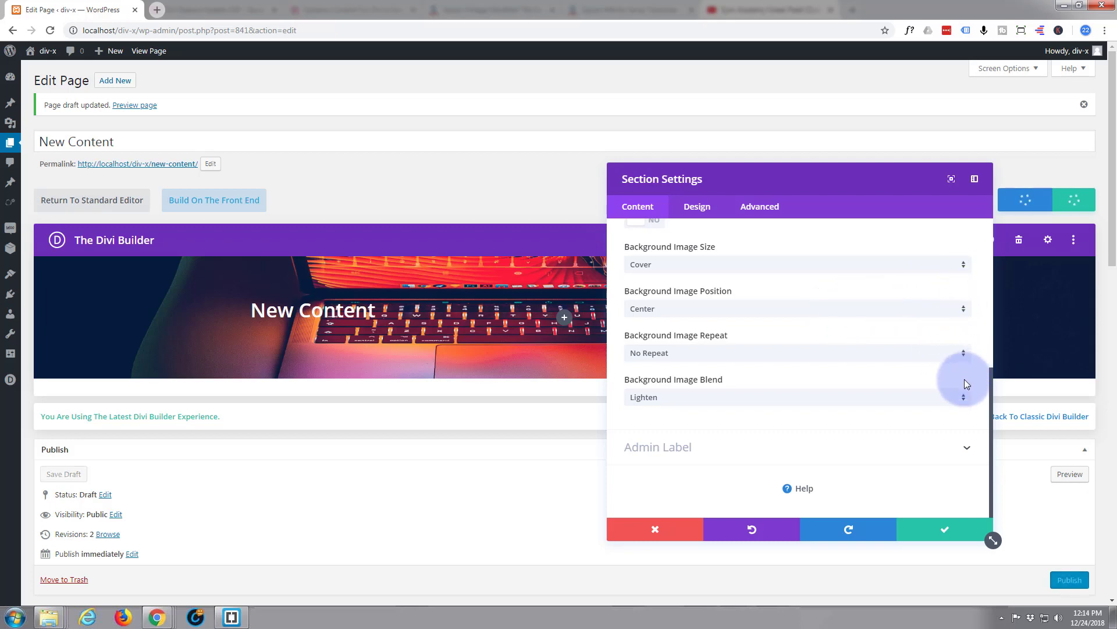
{"action": "left_click", "coordinate": [964, 399]}
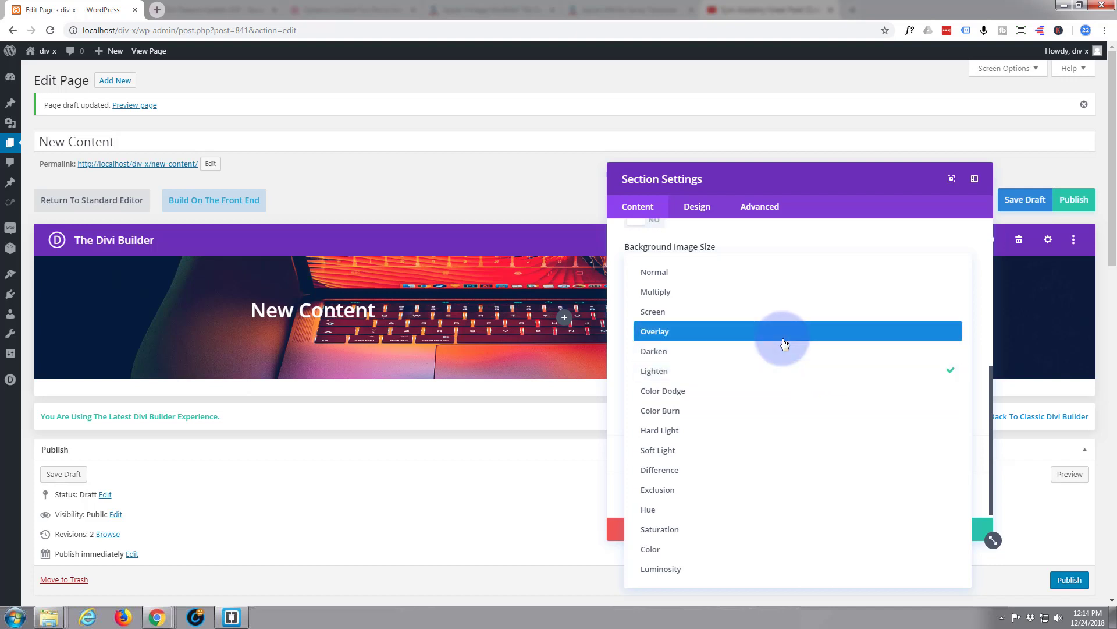
{"action": "left_click", "coordinate": [784, 344]}
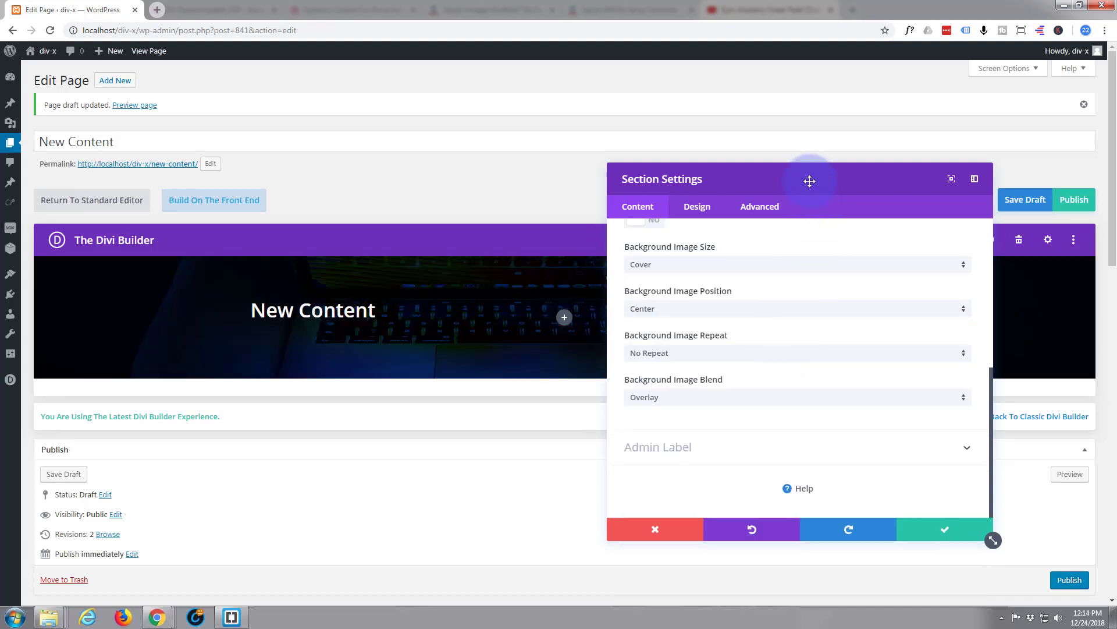
{"action": "left_click_drag", "start_coordinate": [790, 187], "coordinate": [793, 247]}
{"action": "left_click_drag", "start_coordinate": [789, 380], "coordinate": [818, 198]}
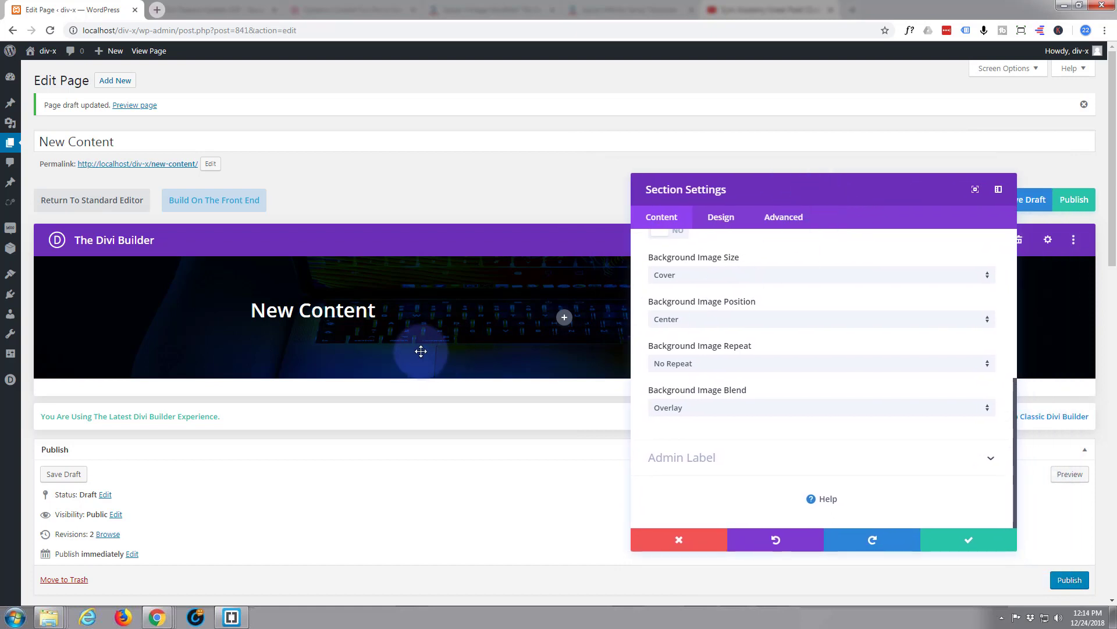
Step: Lower the opacity of the section's dark blue background color to 0.54 and save the section settings
{"action": "scroll", "coordinate": [746, 357], "scroll_direction": "up", "scroll_amount": 2}
{"action": "scroll", "coordinate": [745, 357], "scroll_direction": "up", "scroll_amount": 3}
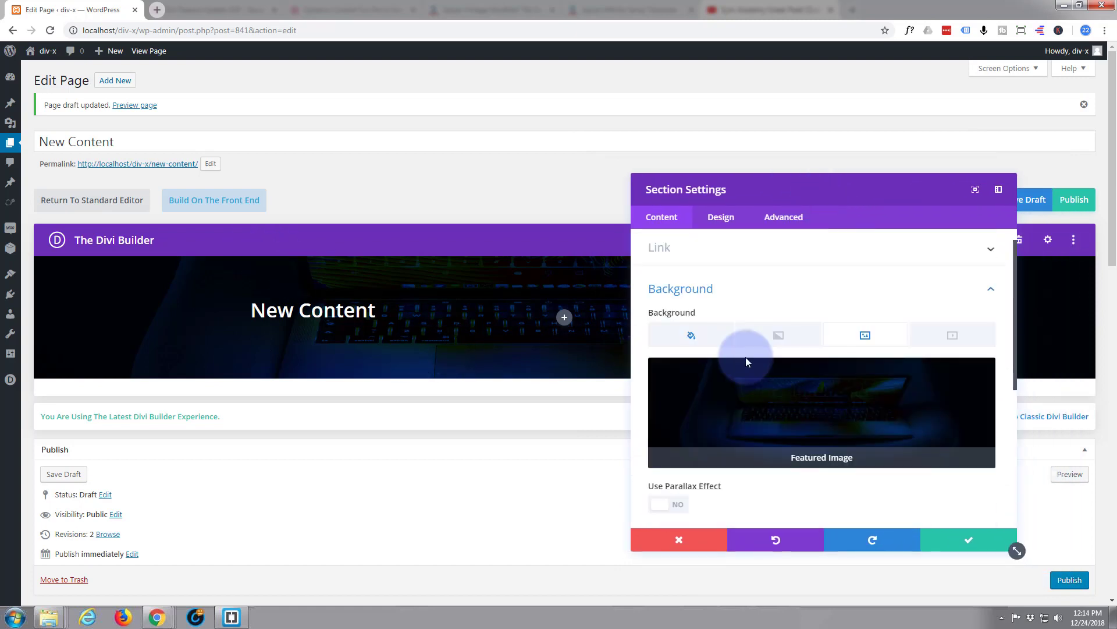
{"action": "left_click", "coordinate": [693, 352]}
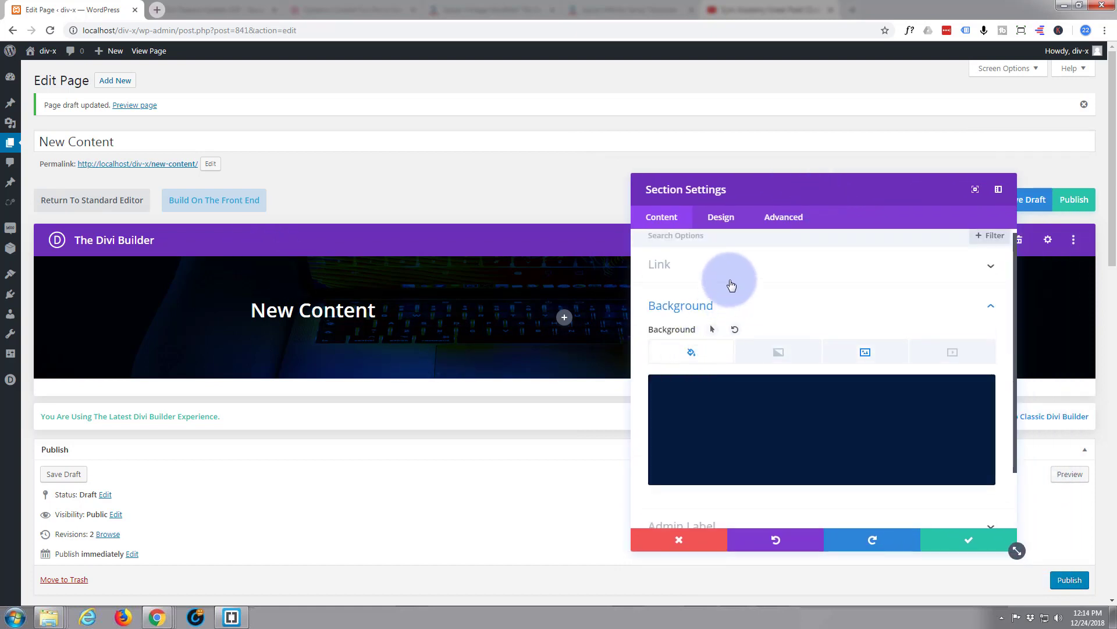
{"action": "scroll", "coordinate": [730, 277], "scroll_direction": "down", "scroll_amount": 1}
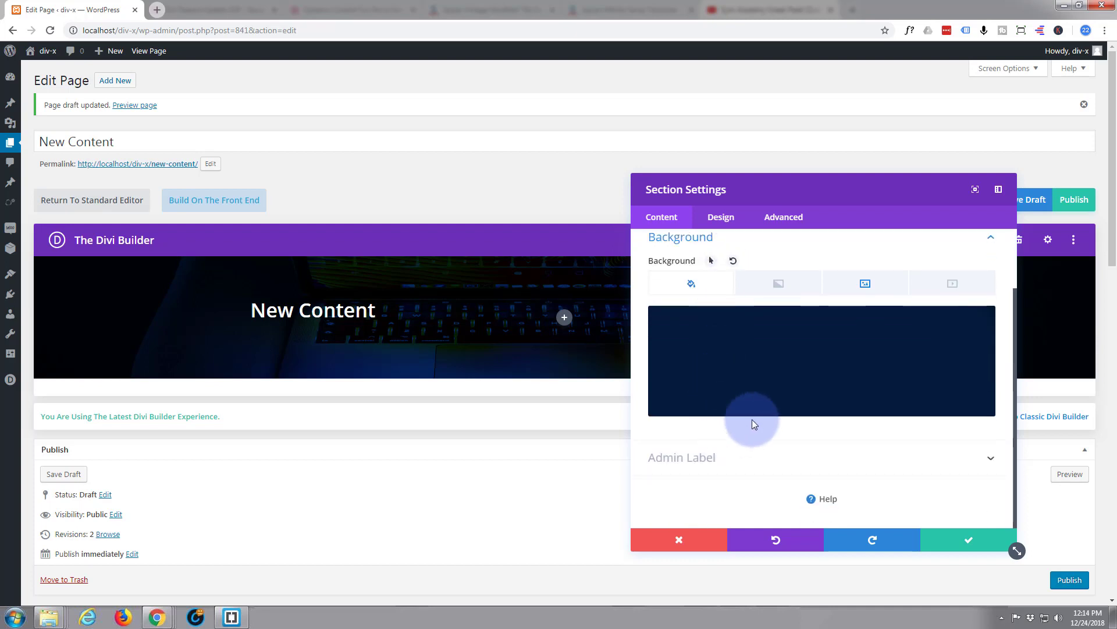
{"action": "mouse_move", "coordinate": [878, 392]}
{"action": "left_click", "coordinate": [935, 370]}
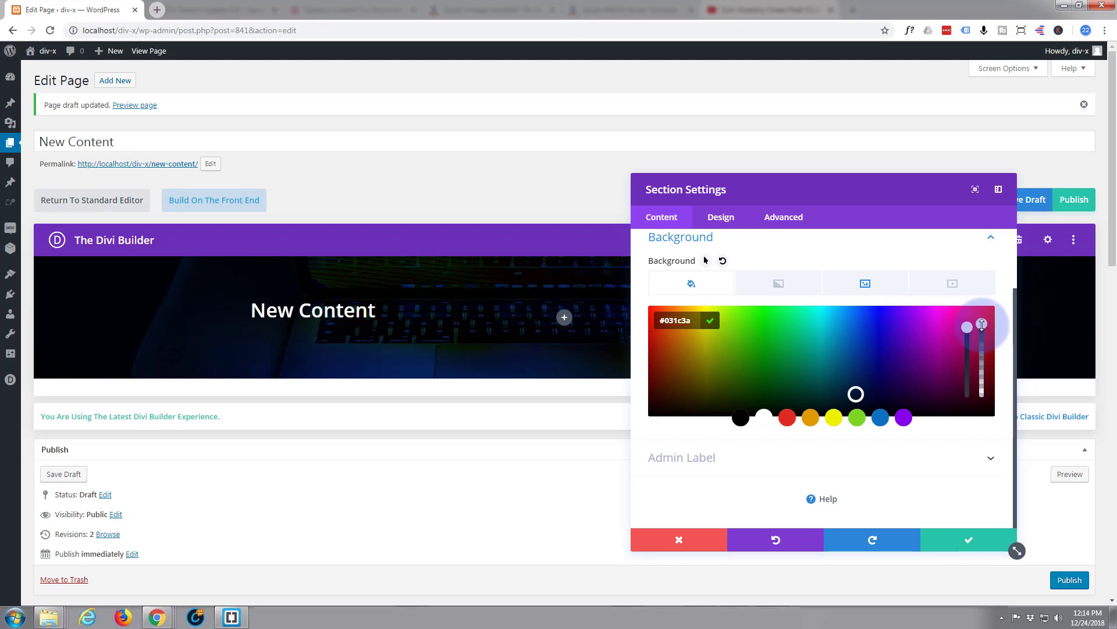
{"action": "left_click_drag", "start_coordinate": [982, 324], "coordinate": [978, 368]}
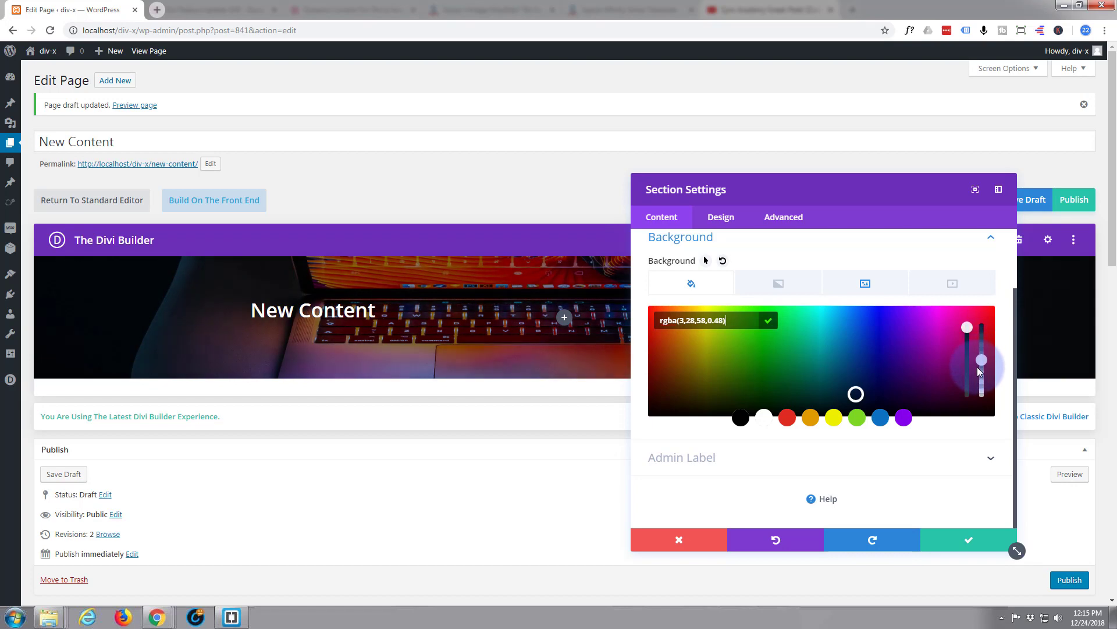
{"action": "left_click_drag", "start_coordinate": [979, 371], "coordinate": [979, 373]}
{"action": "left_click_drag", "start_coordinate": [981, 371], "coordinate": [983, 365]}
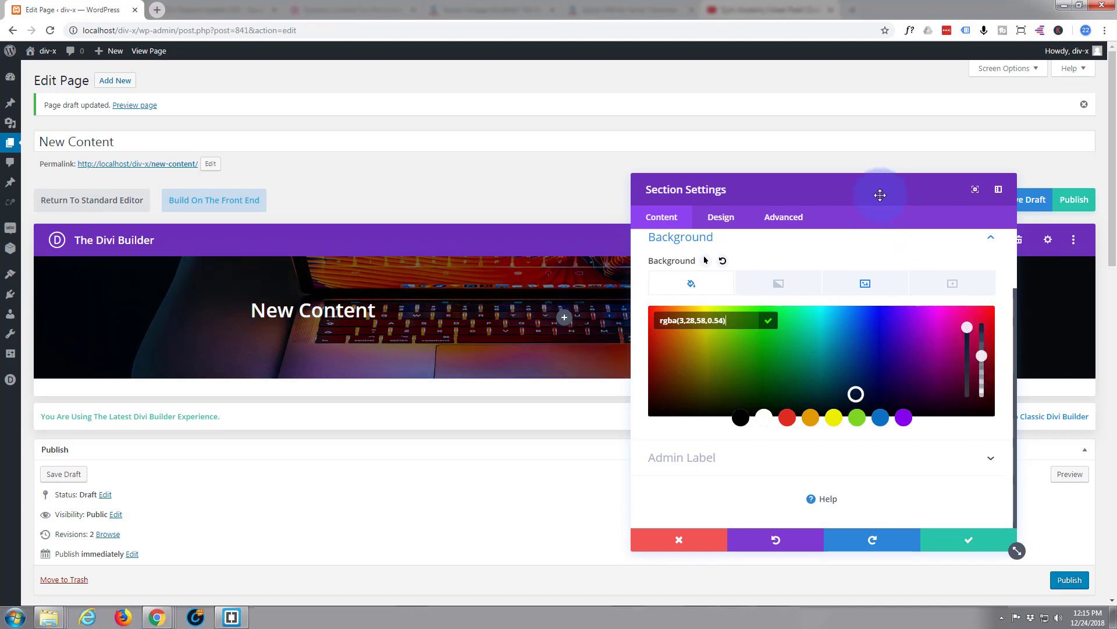
{"action": "left_click", "coordinate": [980, 541]}
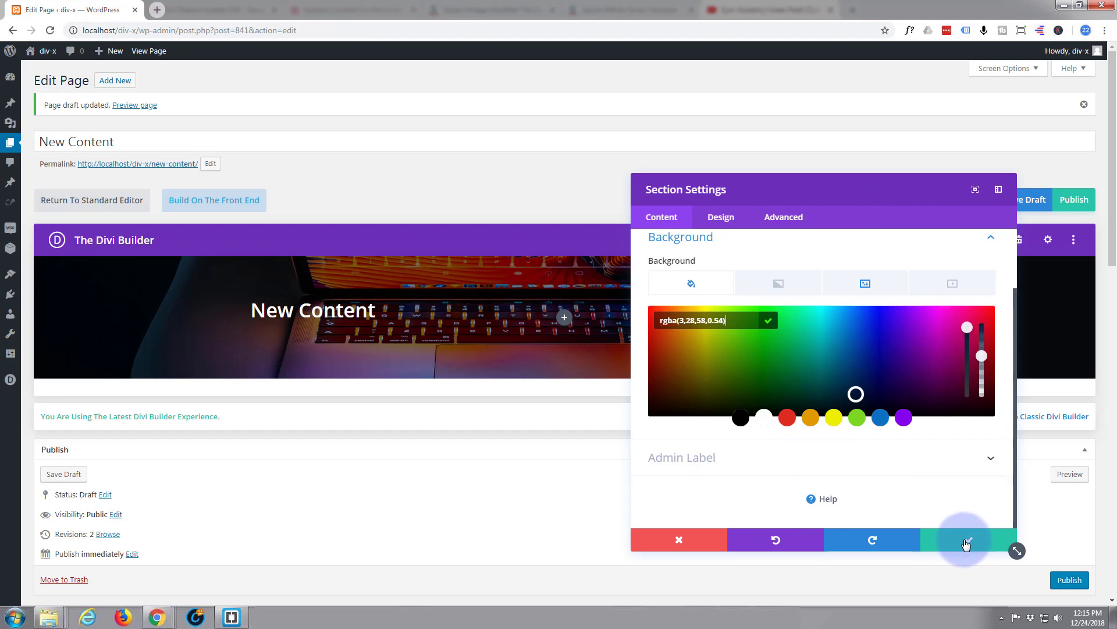
{"action": "left_click", "coordinate": [968, 541]}
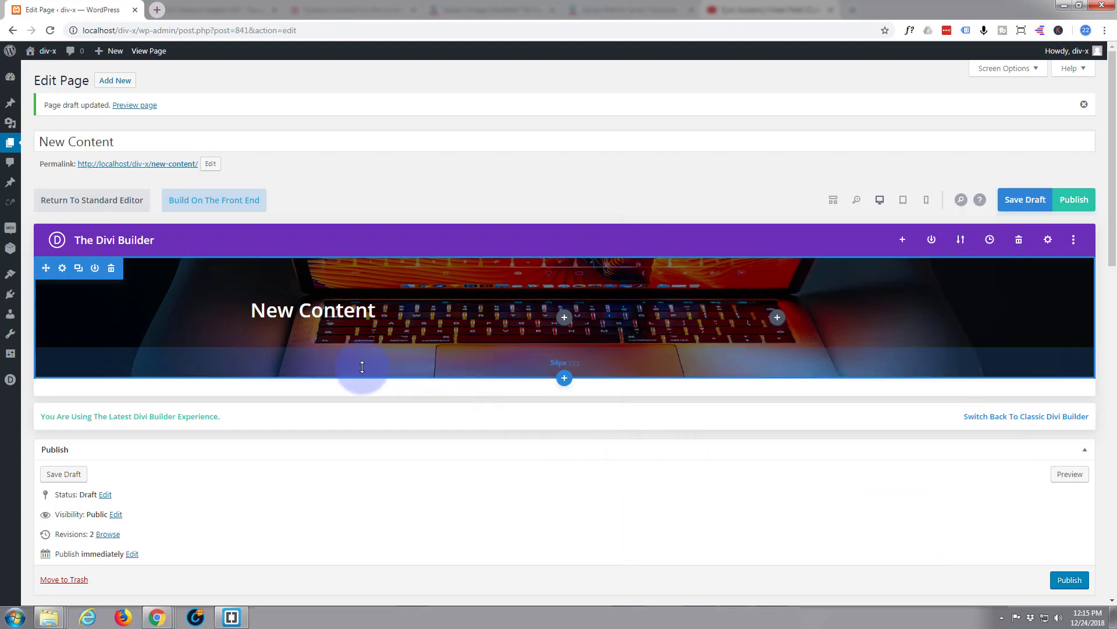
Step: Insert a Text module into the third column of the title's row
{"action": "mouse_move", "coordinate": [259, 321]}
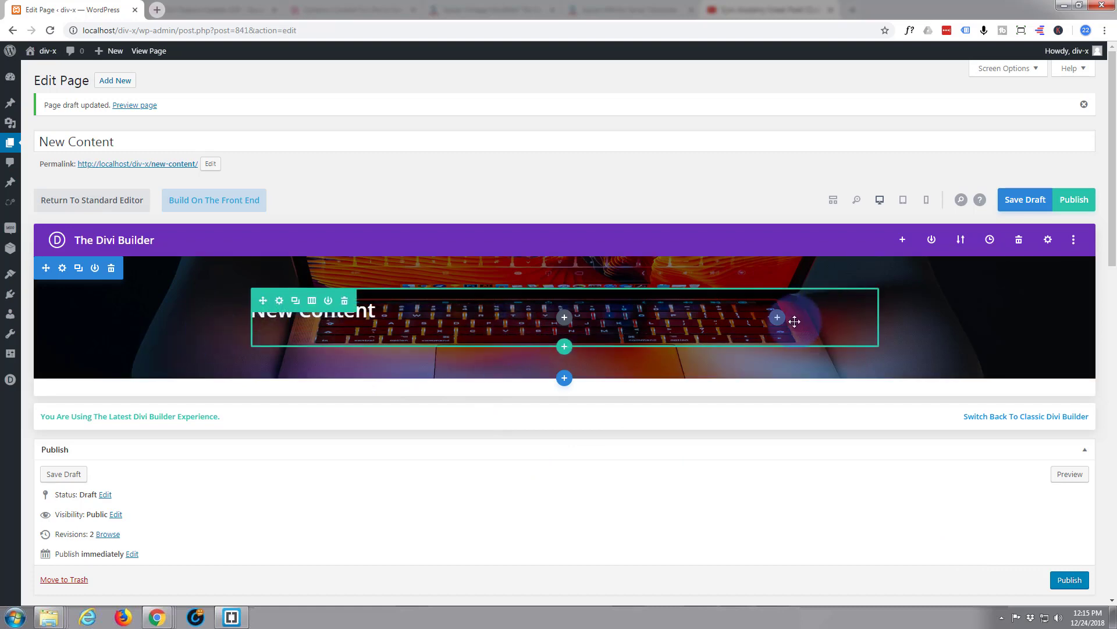
{"action": "left_click", "coordinate": [777, 317]}
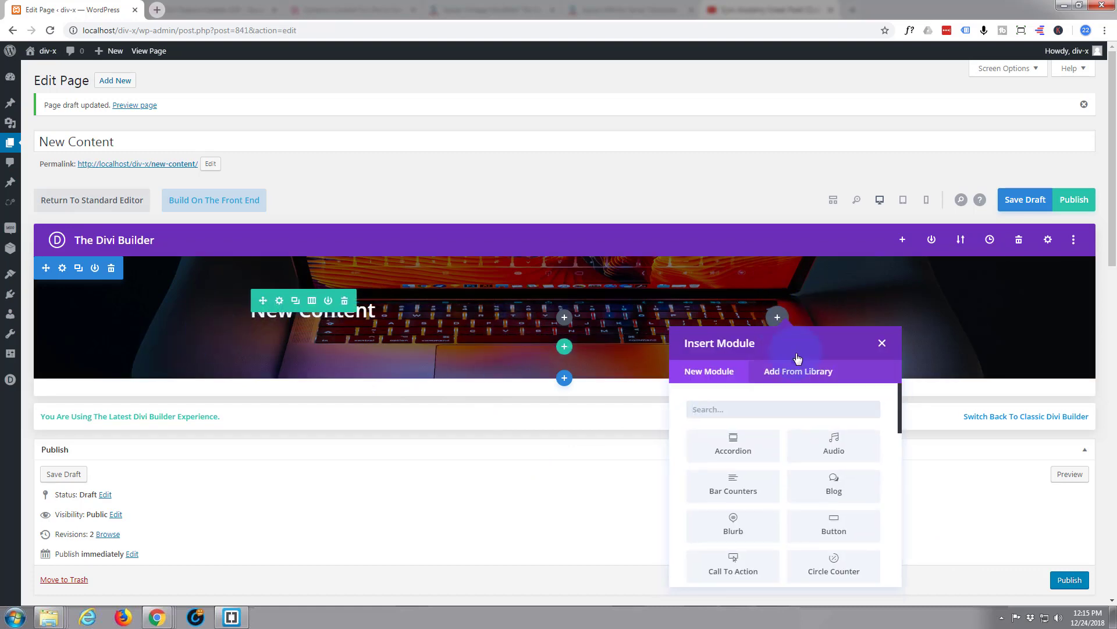
{"action": "scroll", "coordinate": [833, 504], "scroll_direction": "down", "scroll_amount": 10}
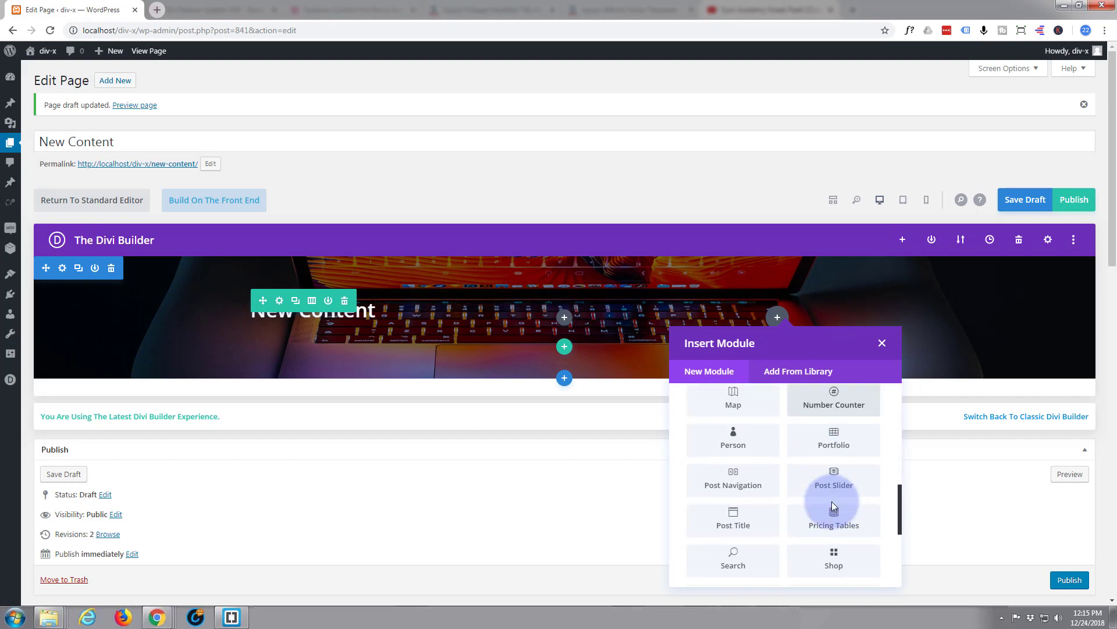
{"action": "scroll", "coordinate": [832, 507], "scroll_direction": "down", "scroll_amount": 1}
{"action": "scroll", "coordinate": [832, 512], "scroll_direction": "up", "scroll_amount": 10}
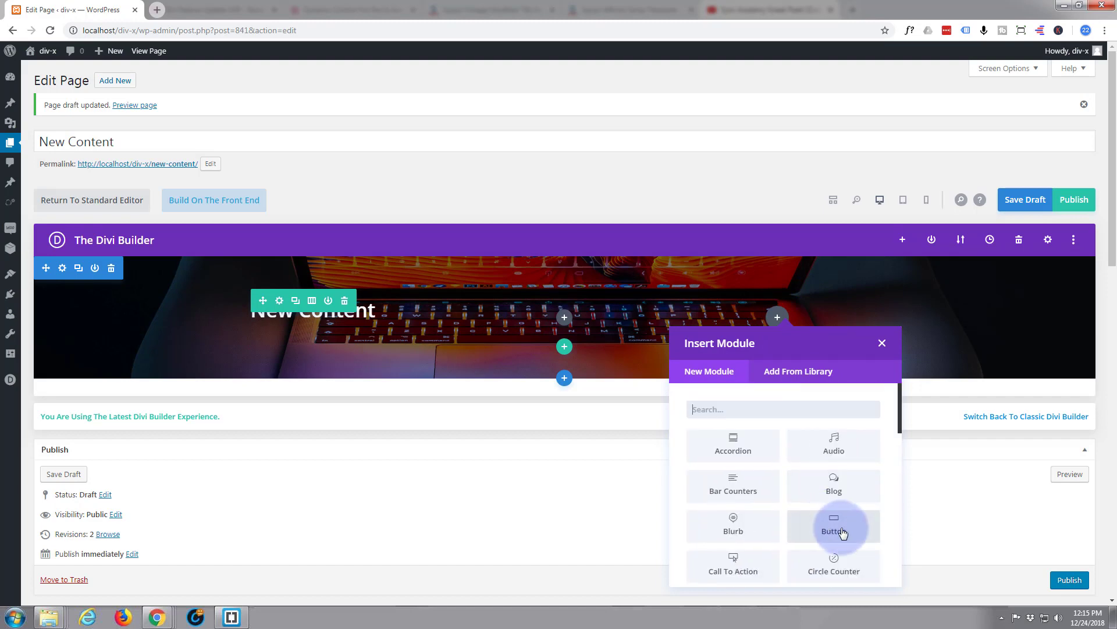
{"action": "scroll", "coordinate": [845, 530], "scroll_direction": "down", "scroll_amount": 10}
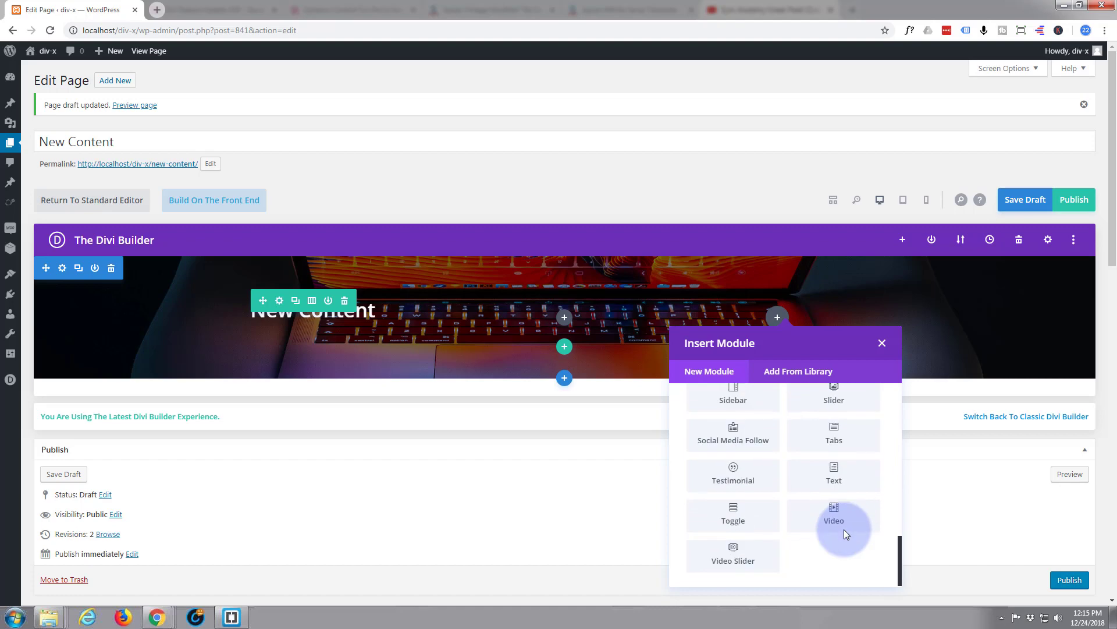
{"action": "left_click", "coordinate": [836, 475]}
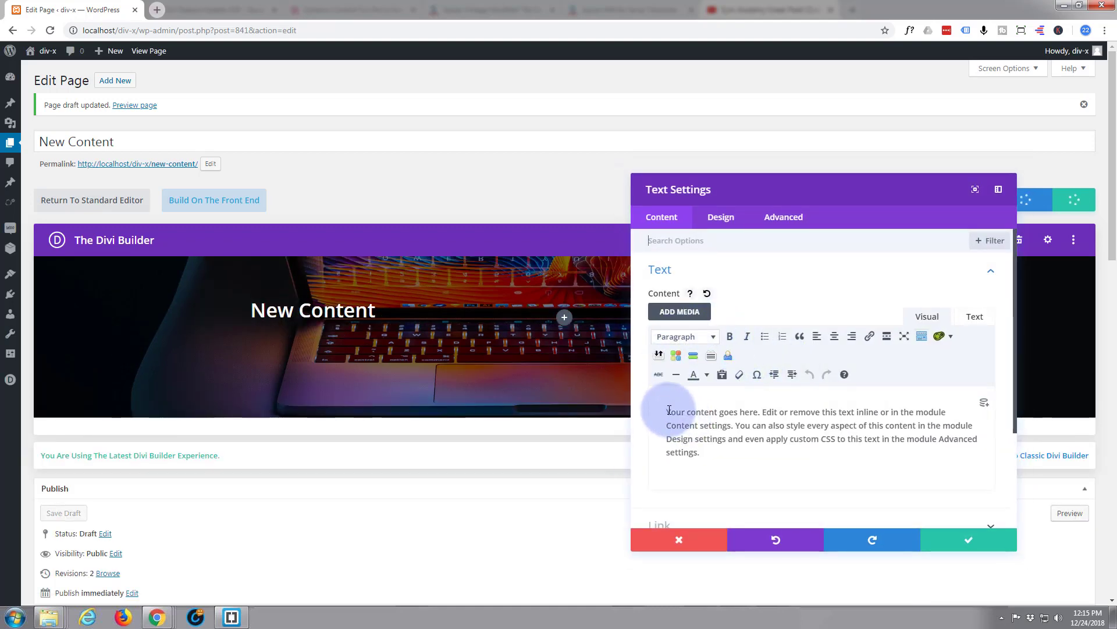
Step: Replace the new text module's placeholder content with the dynamic Page Link
{"action": "left_click_drag", "start_coordinate": [663, 411], "coordinate": [763, 471]}
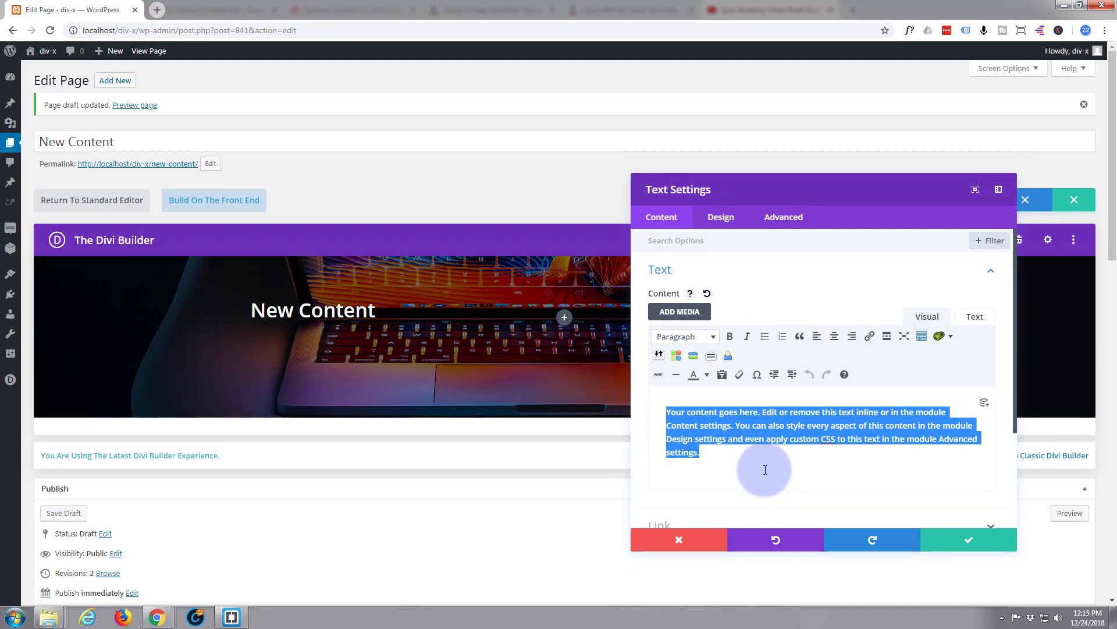
{"action": "key", "text": "BackSpace"}
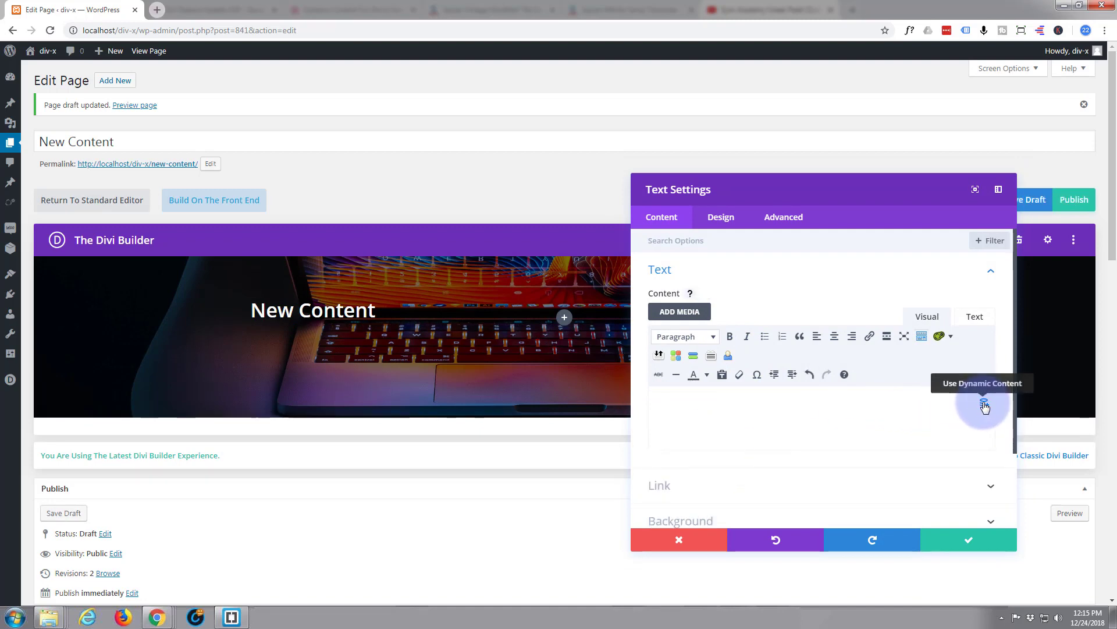
{"action": "left_click", "coordinate": [984, 405]}
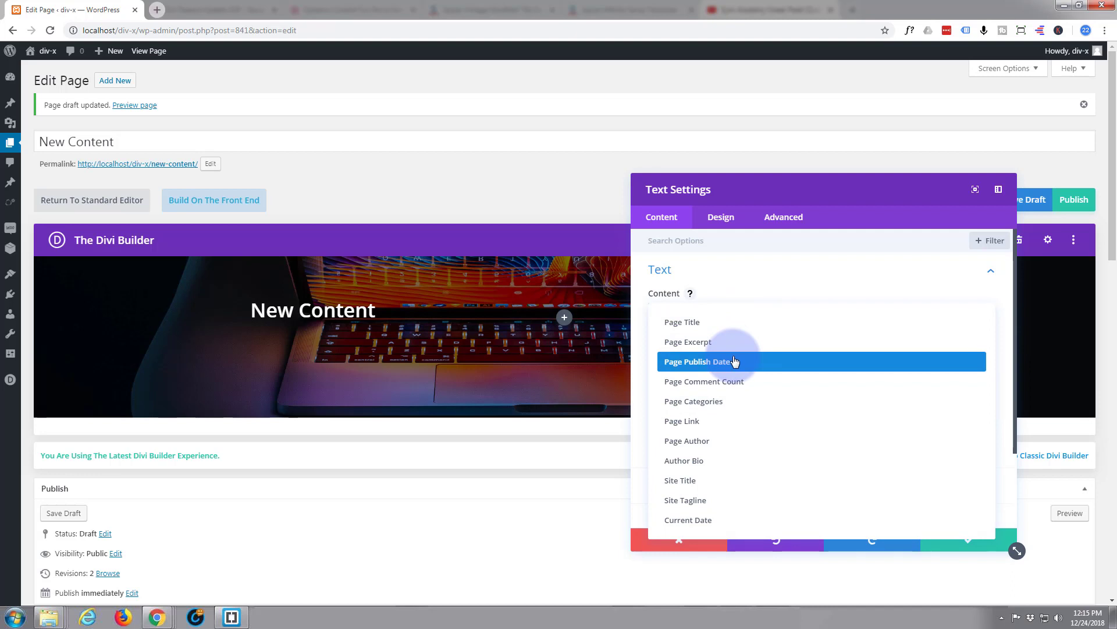
{"action": "left_click", "coordinate": [689, 427]}
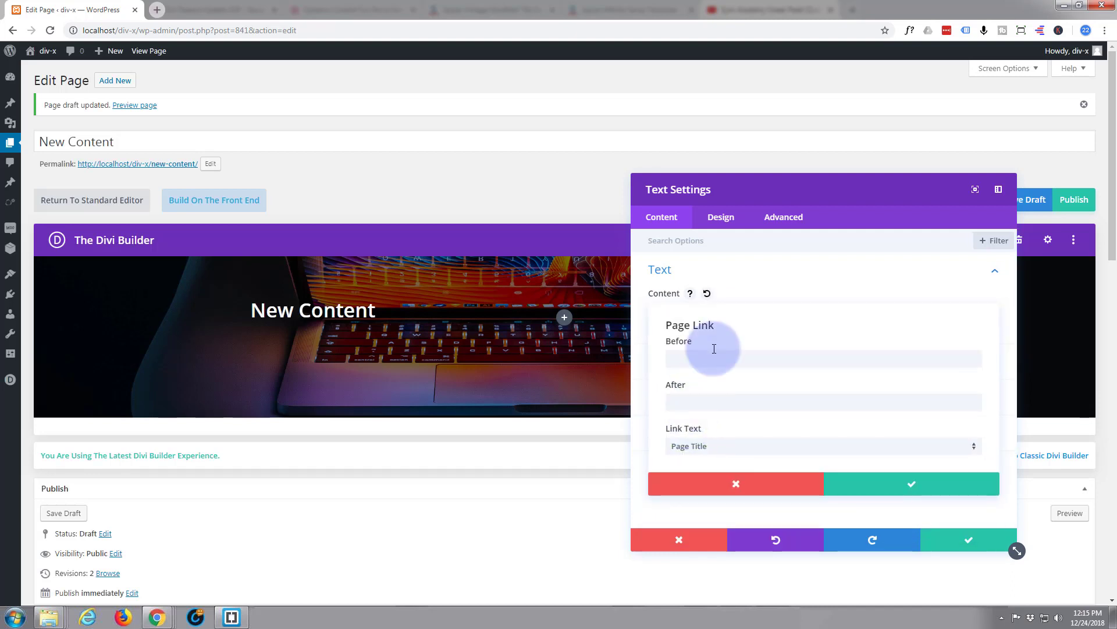
{"action": "left_click_drag", "start_coordinate": [720, 202], "coordinate": [389, 187]}
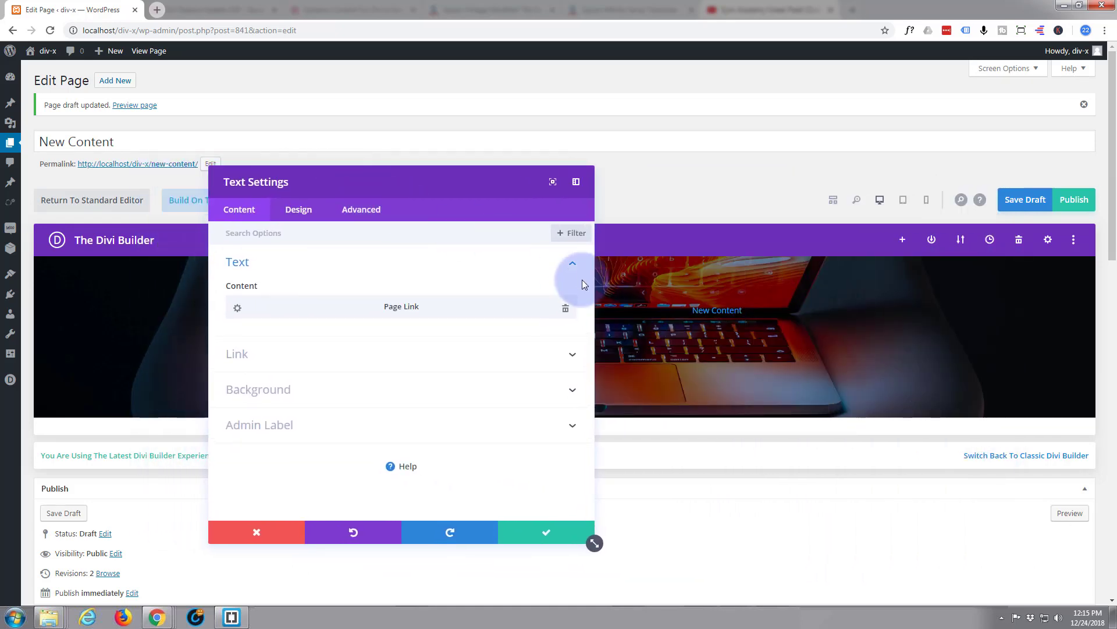
Step: Set the Page Link's Before text to "Home / " in the breadcrumb text module
{"action": "left_click", "coordinate": [237, 308]}
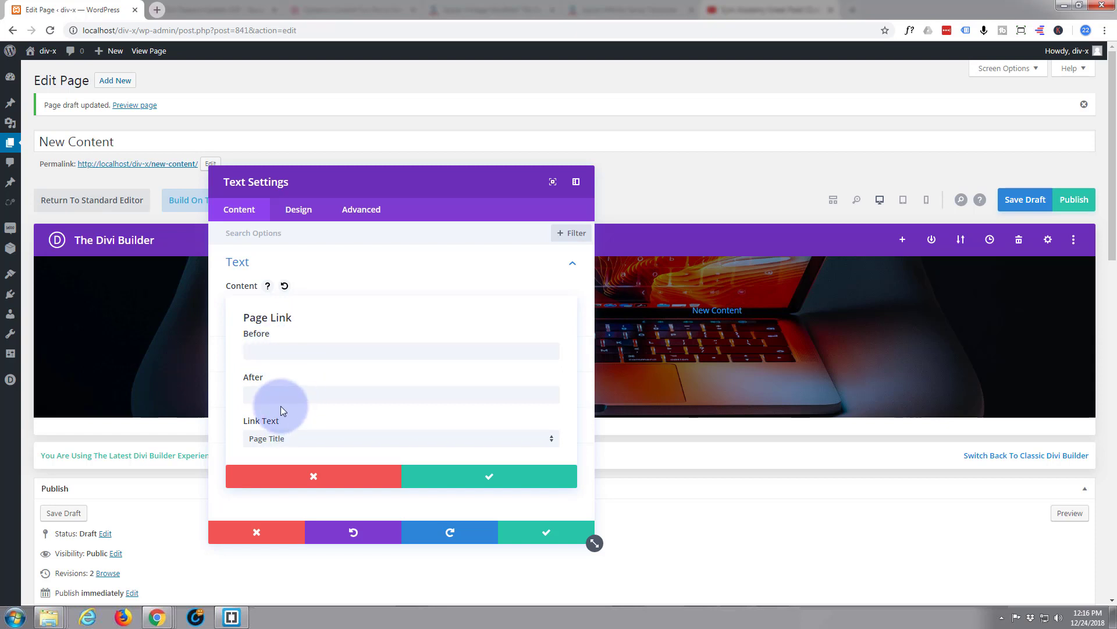
{"action": "left_click", "coordinate": [251, 351]}
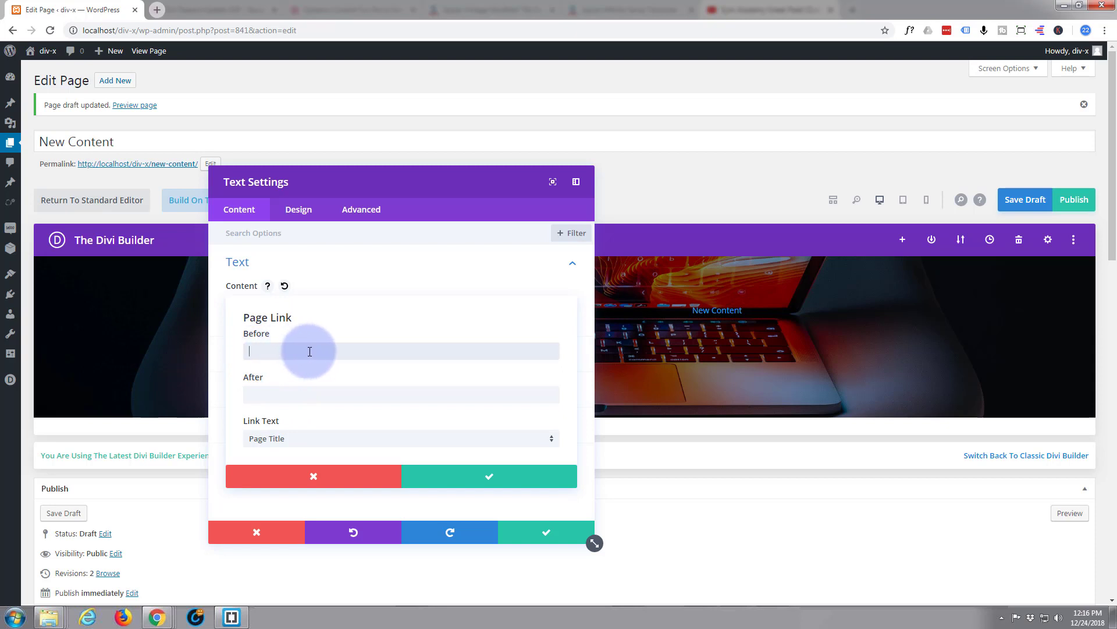
{"action": "type", "text": "Home"}
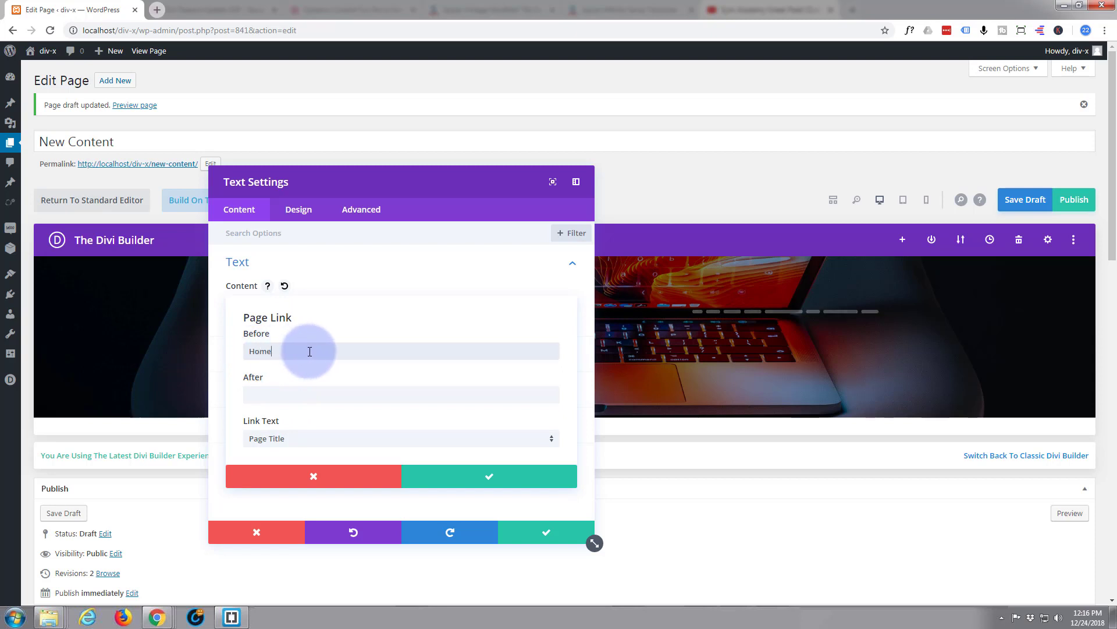
{"action": "type", "text": " |/"}
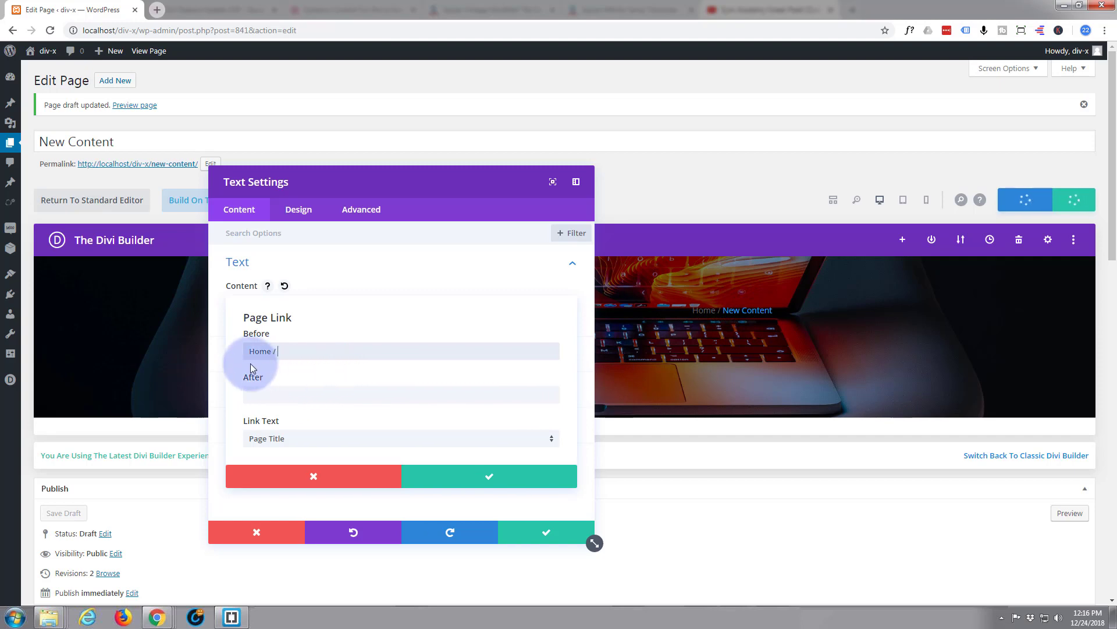
Step: Style the breadcrumb text in white, 18px and uppercase, and save the text module's settings
{"action": "left_click", "coordinate": [302, 215]}
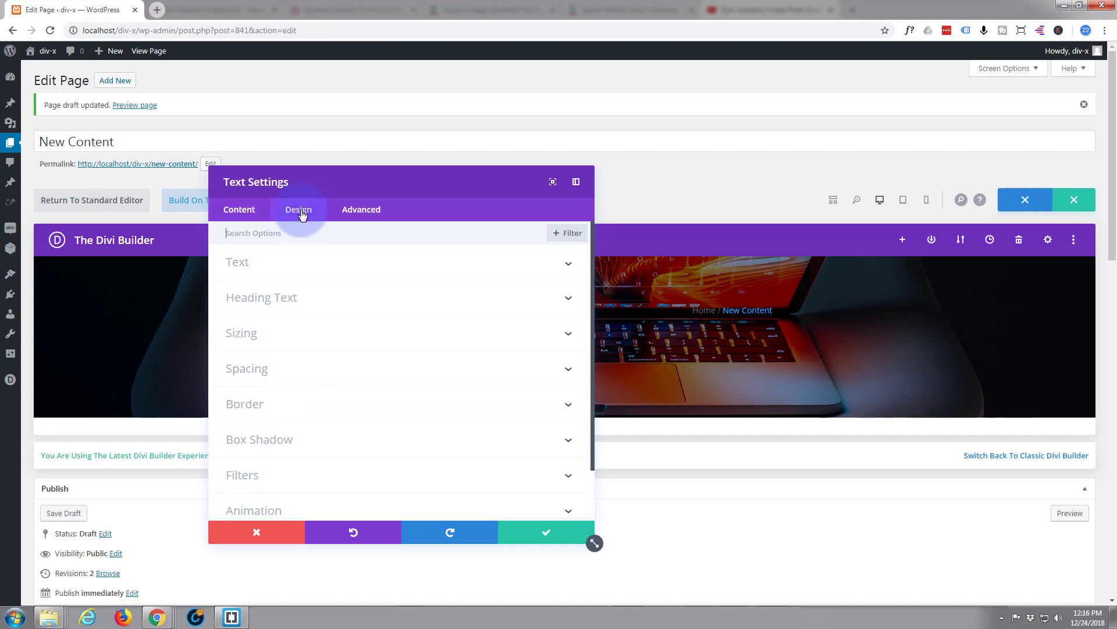
{"action": "left_click", "coordinate": [352, 266]}
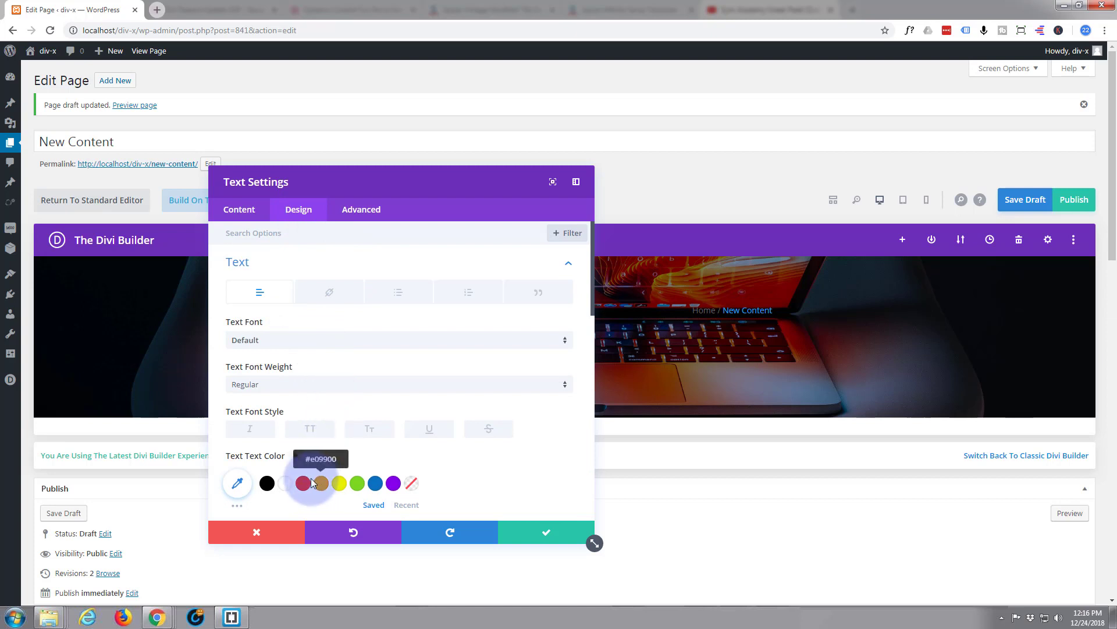
{"action": "scroll", "coordinate": [378, 429], "scroll_direction": "down", "scroll_amount": 2}
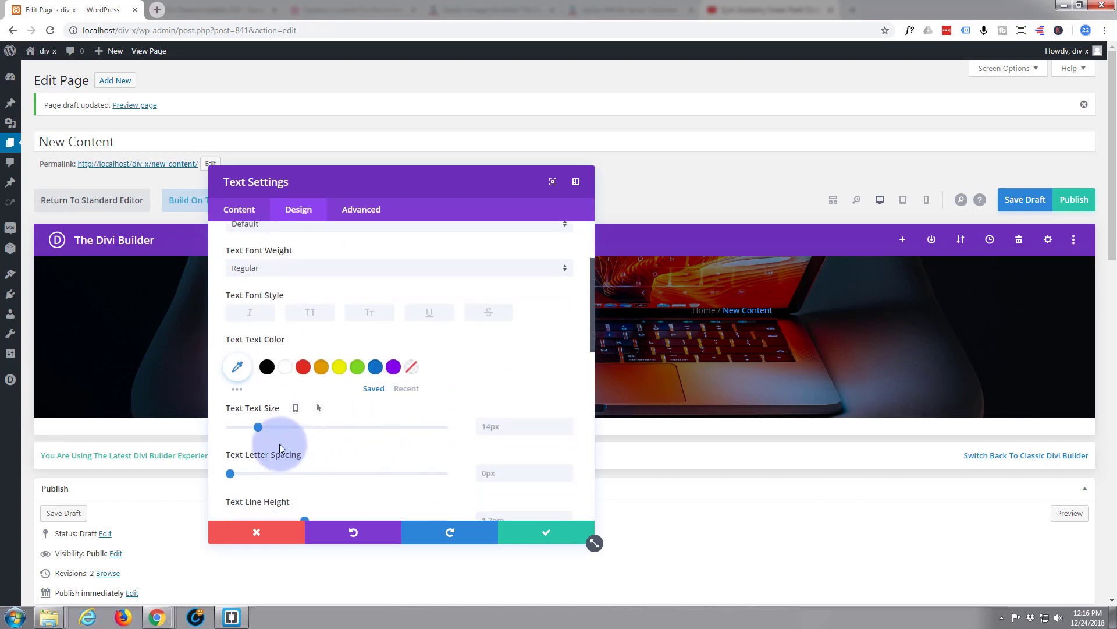
{"action": "left_click", "coordinate": [287, 370]}
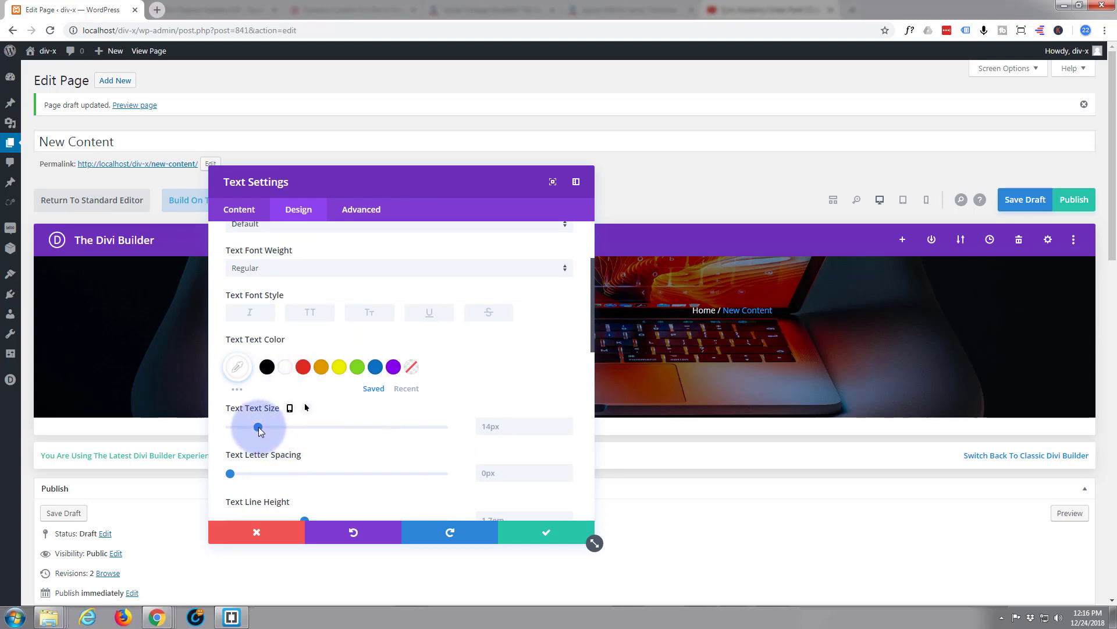
{"action": "left_click_drag", "start_coordinate": [261, 427], "coordinate": [267, 429]}
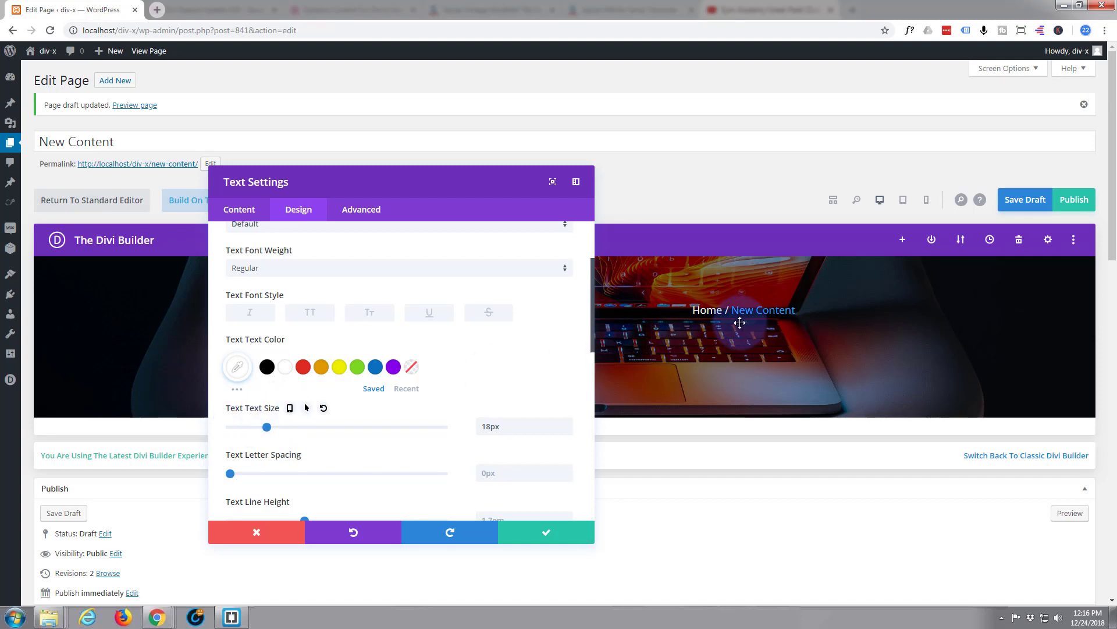
{"action": "left_click", "coordinate": [309, 317]}
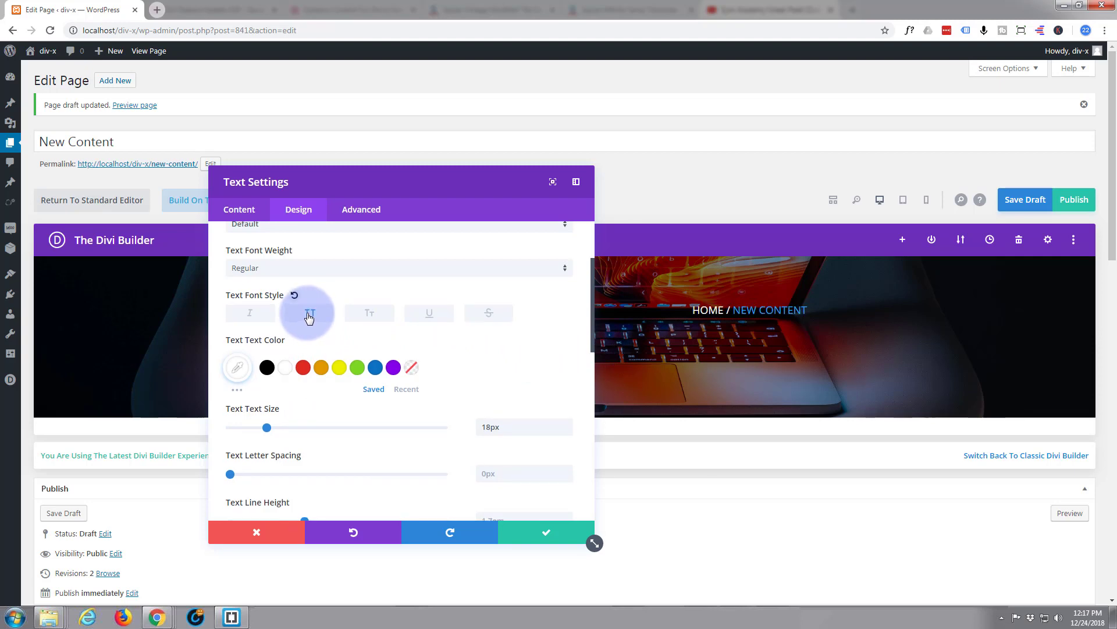
{"action": "left_click", "coordinate": [550, 533]}
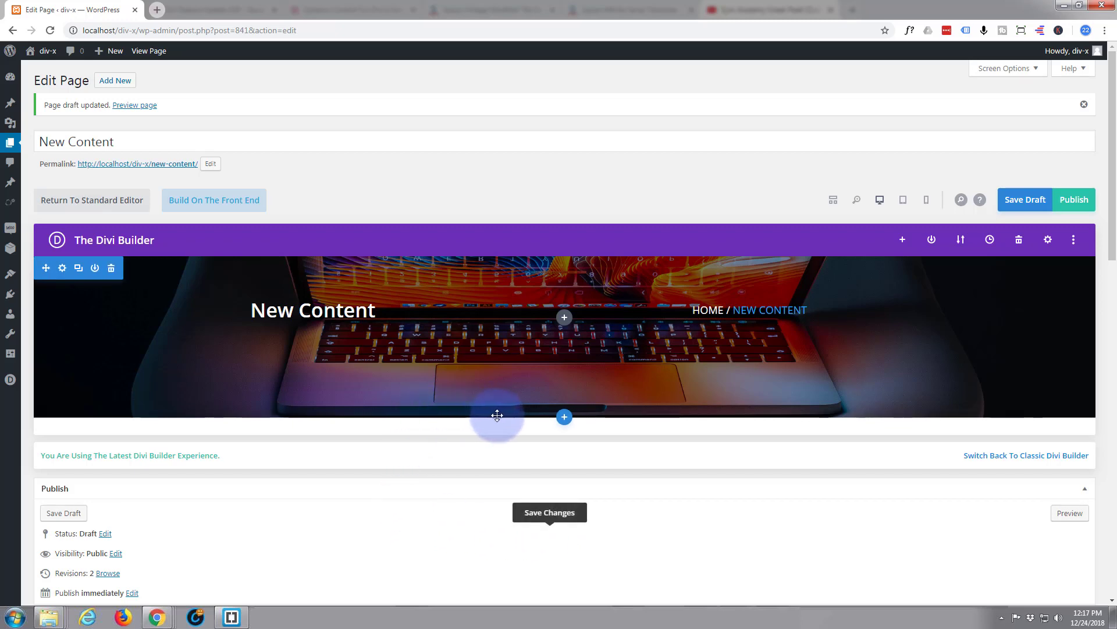
Step: Reduce the header section's bottom padding to a thin strip below the row, and publish the page
{"action": "left_click_drag", "start_coordinate": [506, 411], "coordinate": [513, 372]}
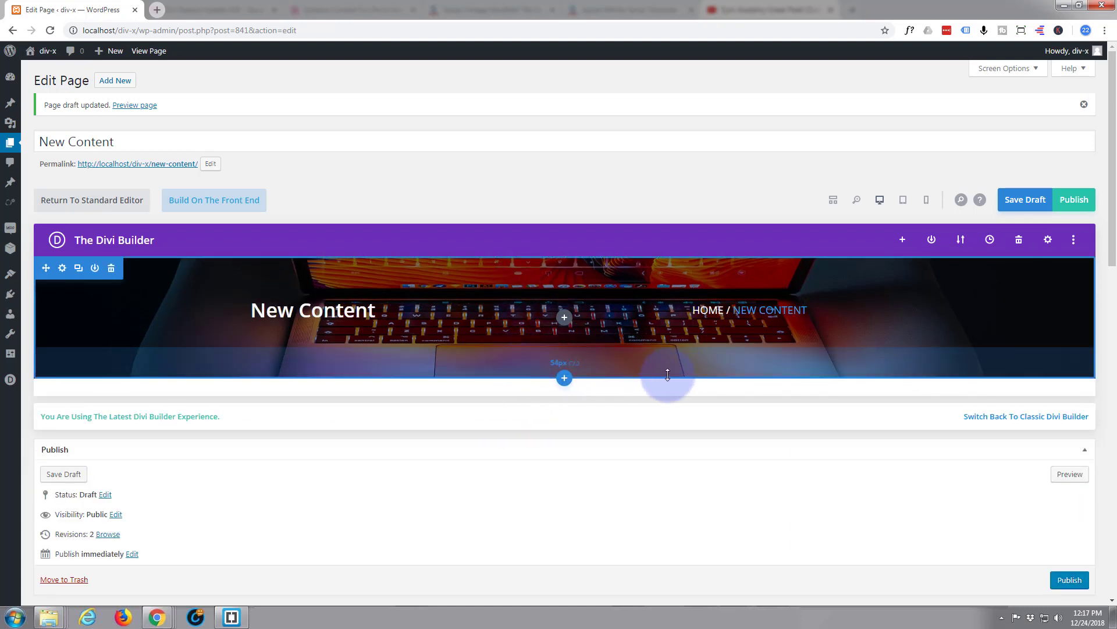
{"action": "left_click_drag", "start_coordinate": [662, 374], "coordinate": [664, 366]}
{"action": "left_click_drag", "start_coordinate": [665, 362], "coordinate": [666, 360]}
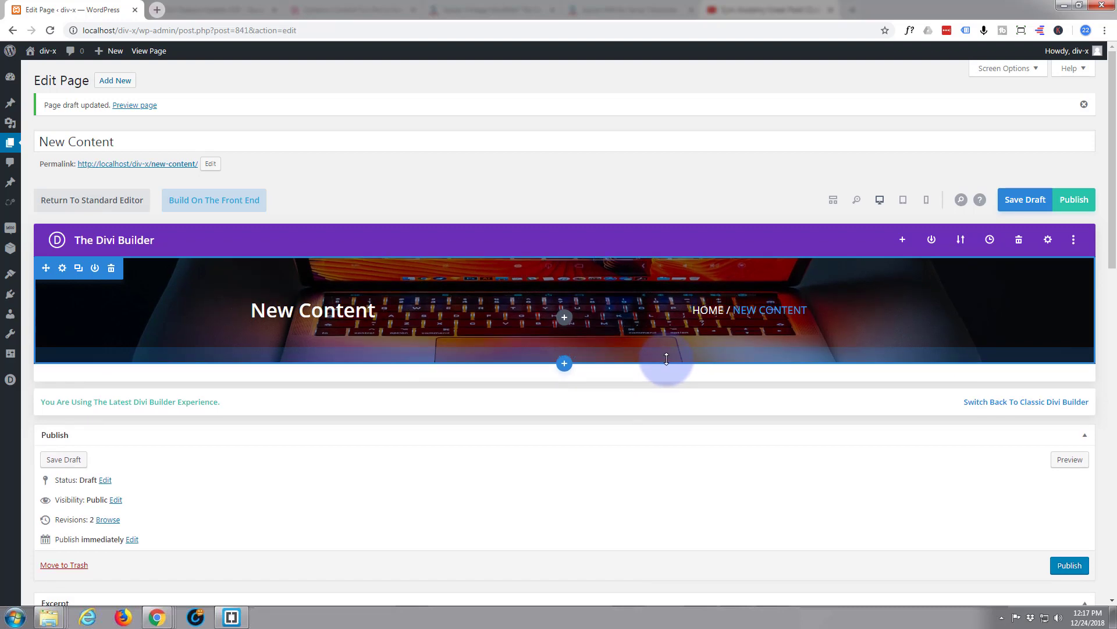
{"action": "left_click", "coordinate": [1043, 246]}
{"action": "left_click", "coordinate": [1074, 200]}
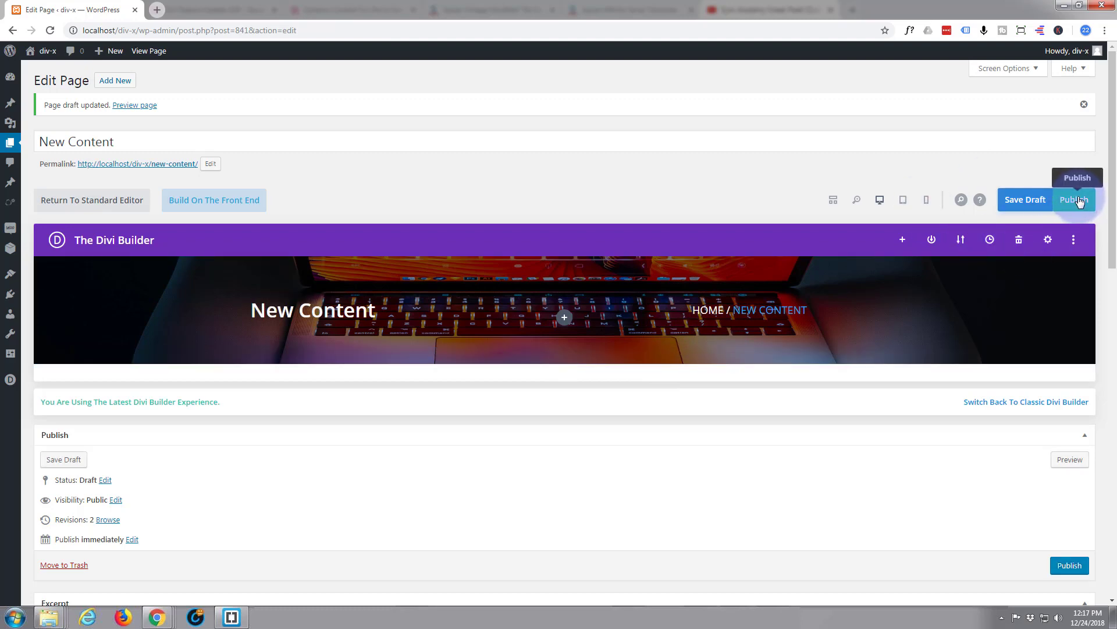
{"action": "left_click", "coordinate": [1078, 199]}
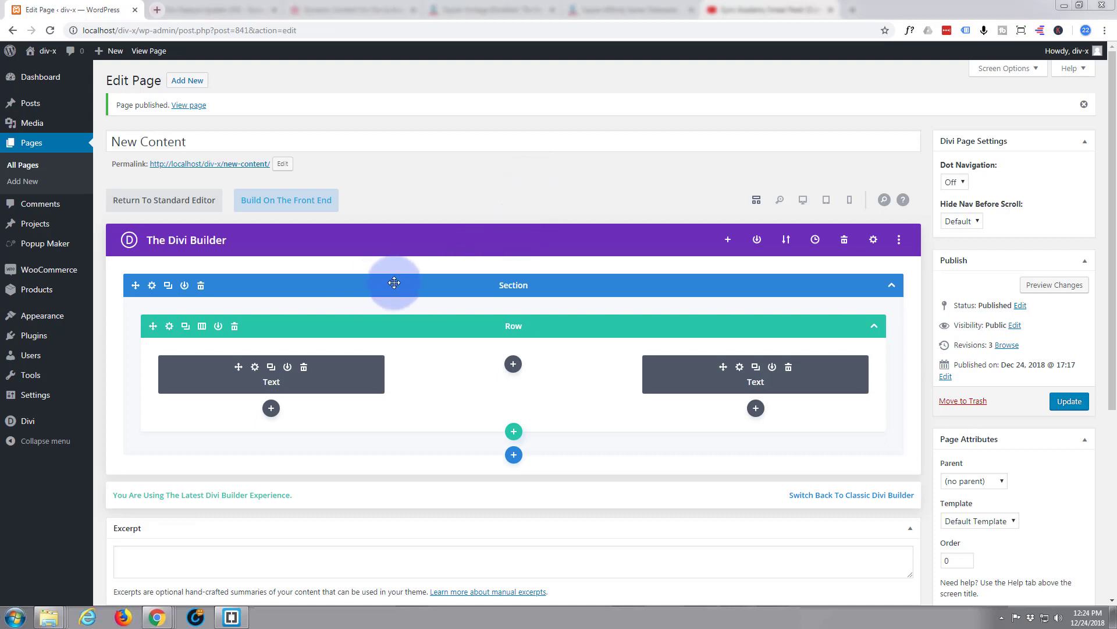
Step: Save the header section to the Divi Library under the layout name "dynheader"
{"action": "left_click", "coordinate": [185, 288]}
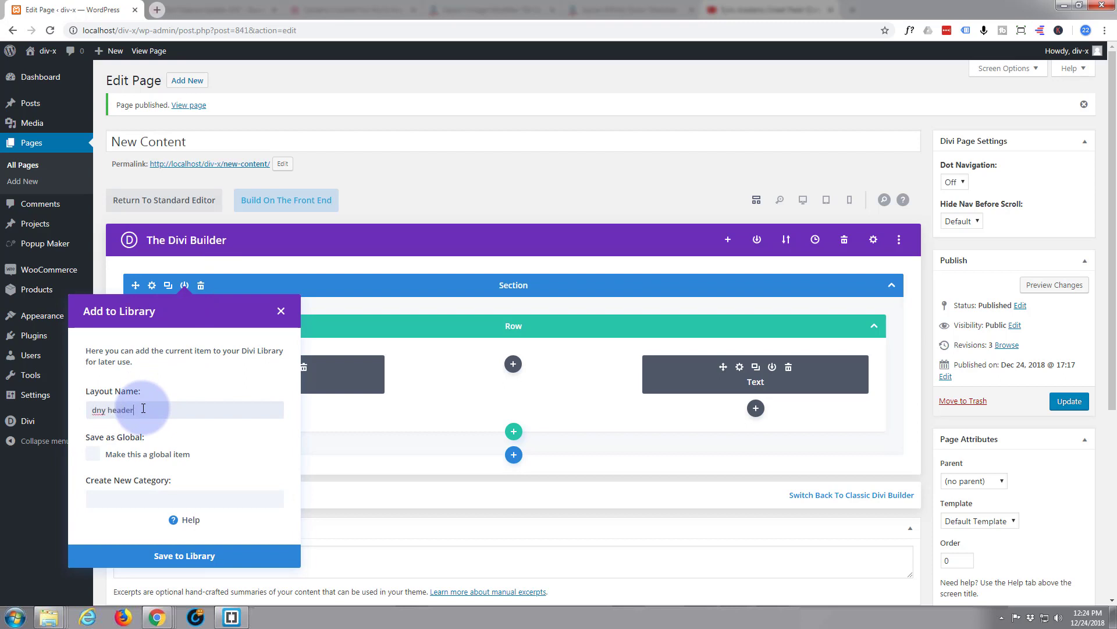
{"action": "double_click", "coordinate": [102, 411]}
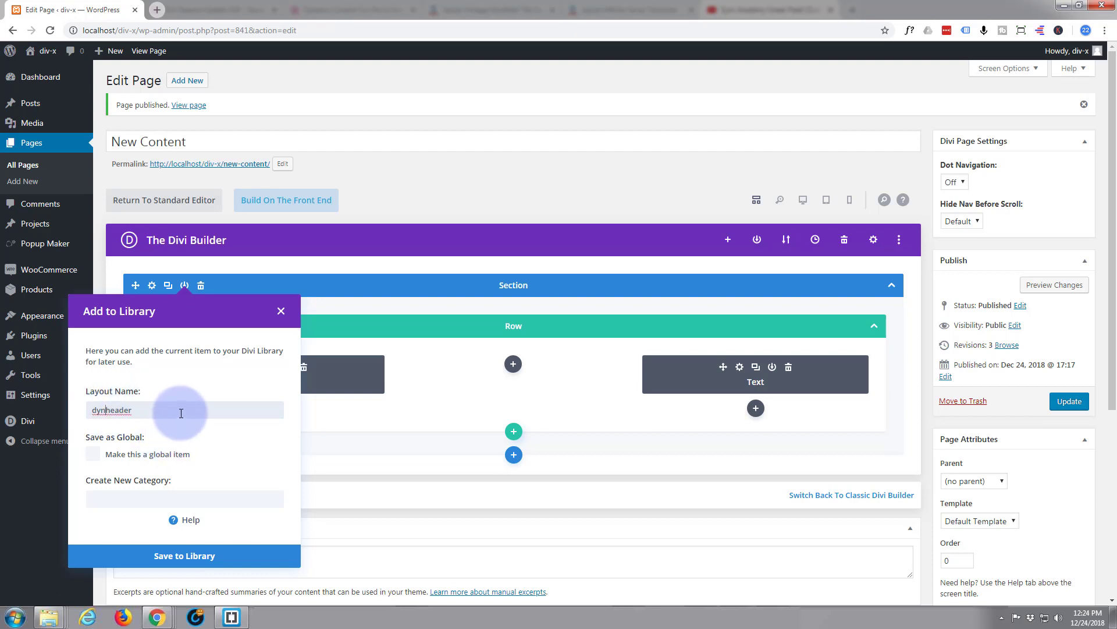
{"action": "left_click", "coordinate": [195, 568]}
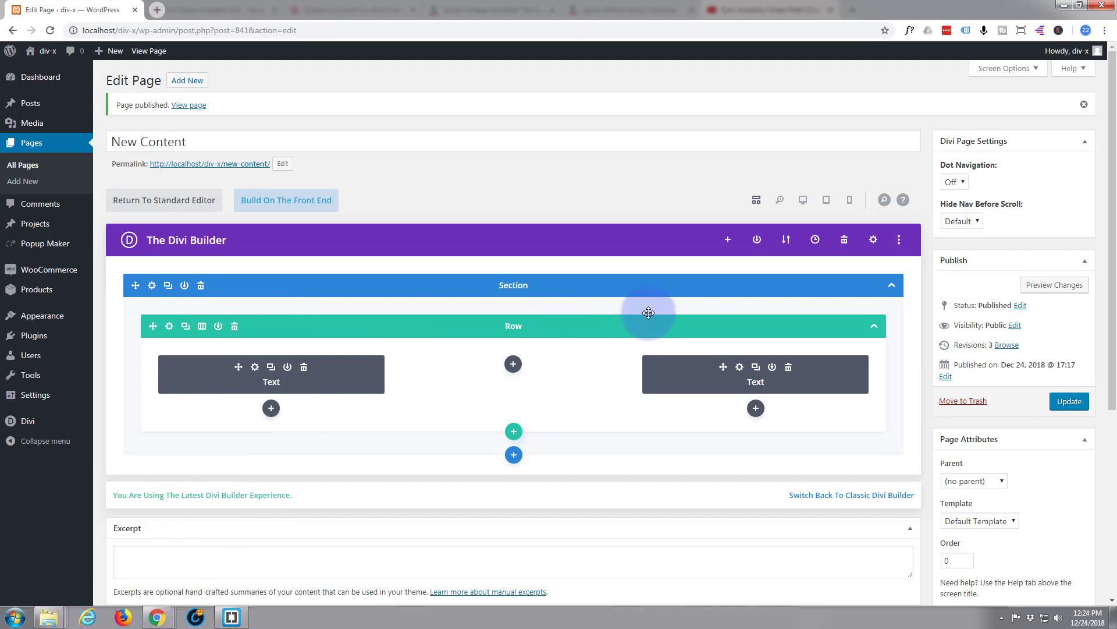
Step: Update the New Content page and open its live view in a new browser tab
{"action": "left_click", "coordinate": [1059, 406]}
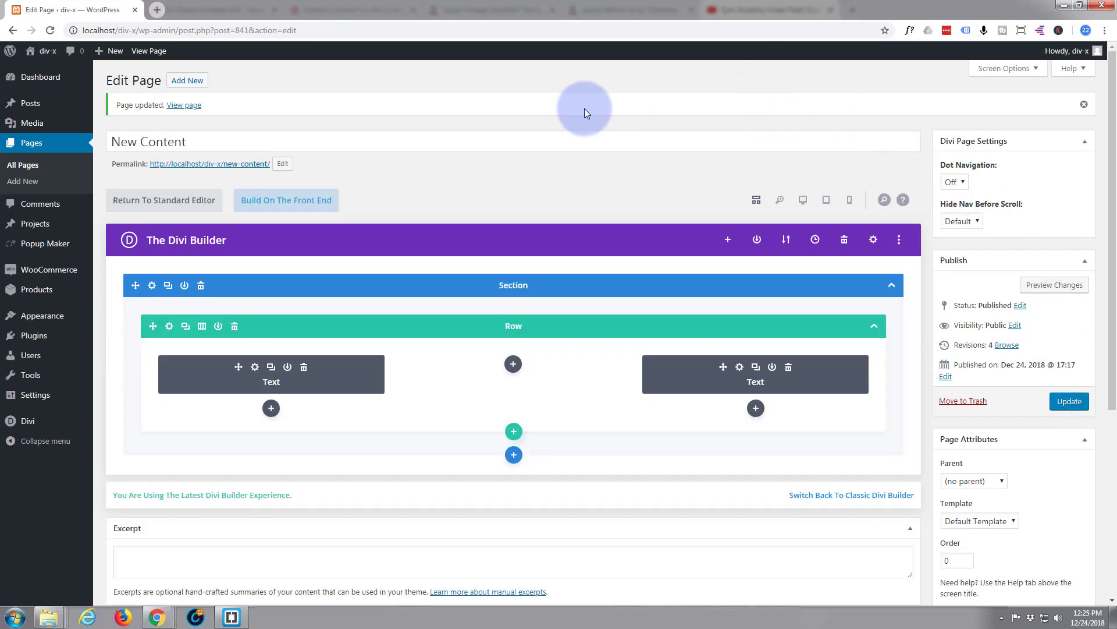
{"action": "left_click", "coordinate": [149, 51]}
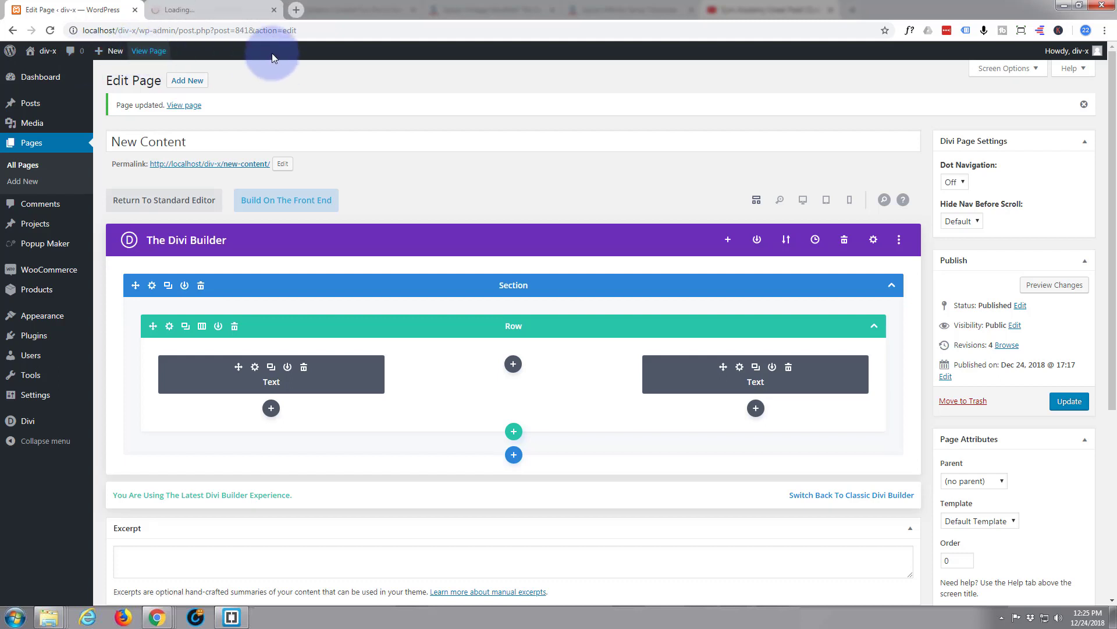
Step: Add a new page titled "The New Page"
{"action": "left_click", "coordinate": [188, 81]}
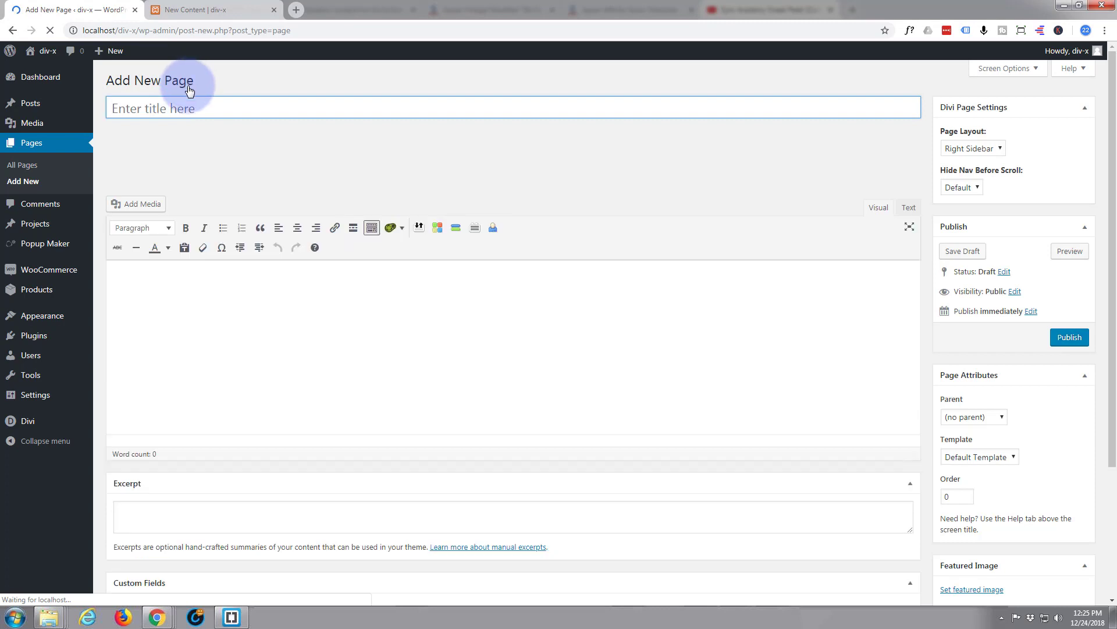
{"action": "left_click", "coordinate": [173, 111]}
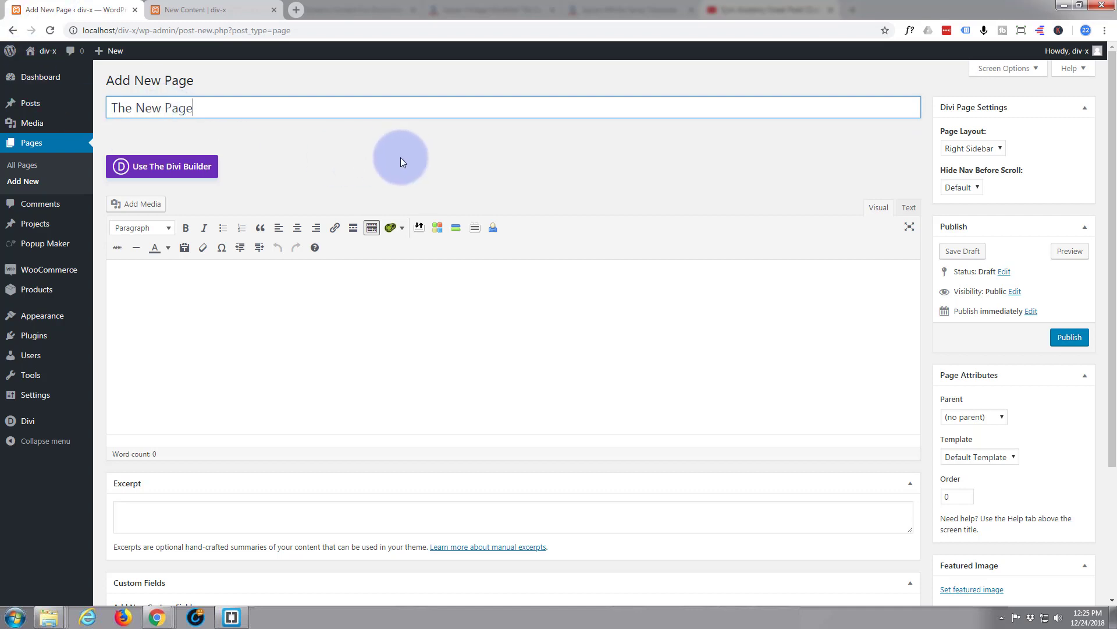
Step: Upload rawpixel-594848-unsplash.jpg, set it as the page's featured image, and save the page as a draft
{"action": "scroll", "coordinate": [968, 370], "scroll_direction": "down", "scroll_amount": 2}
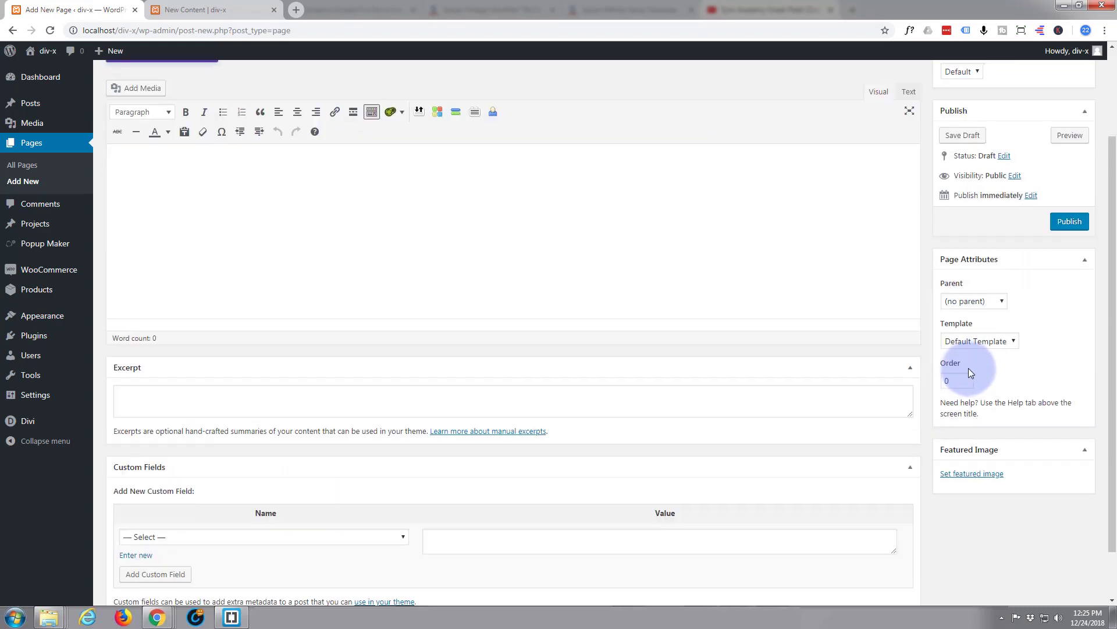
{"action": "left_click", "coordinate": [970, 474]}
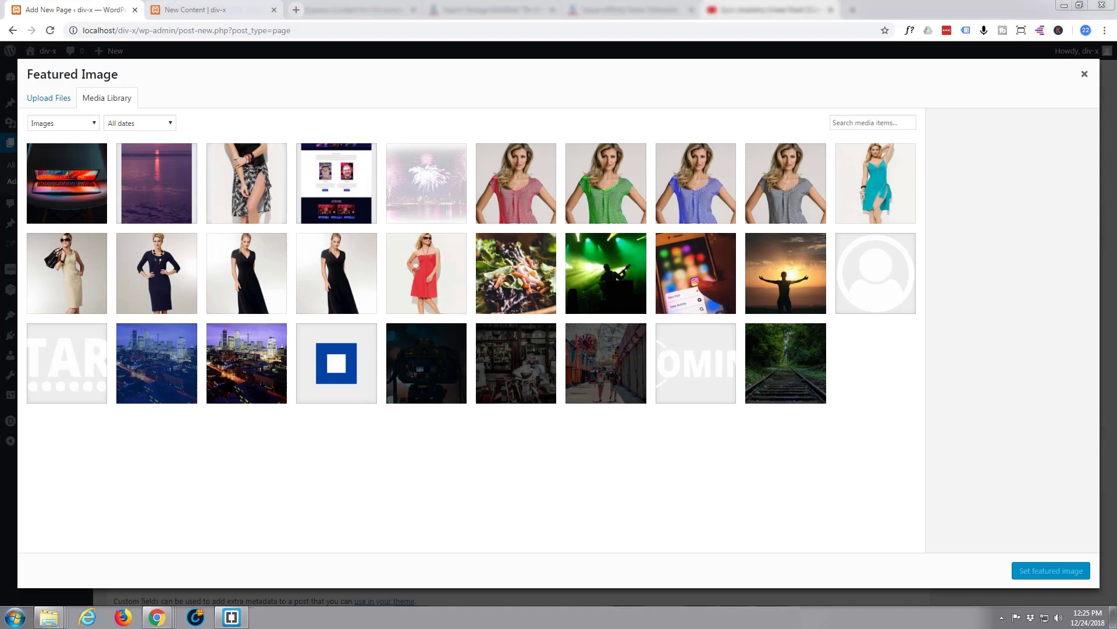
{"action": "left_click_drag", "start_coordinate": [312, 234], "coordinate": [97, 181]}
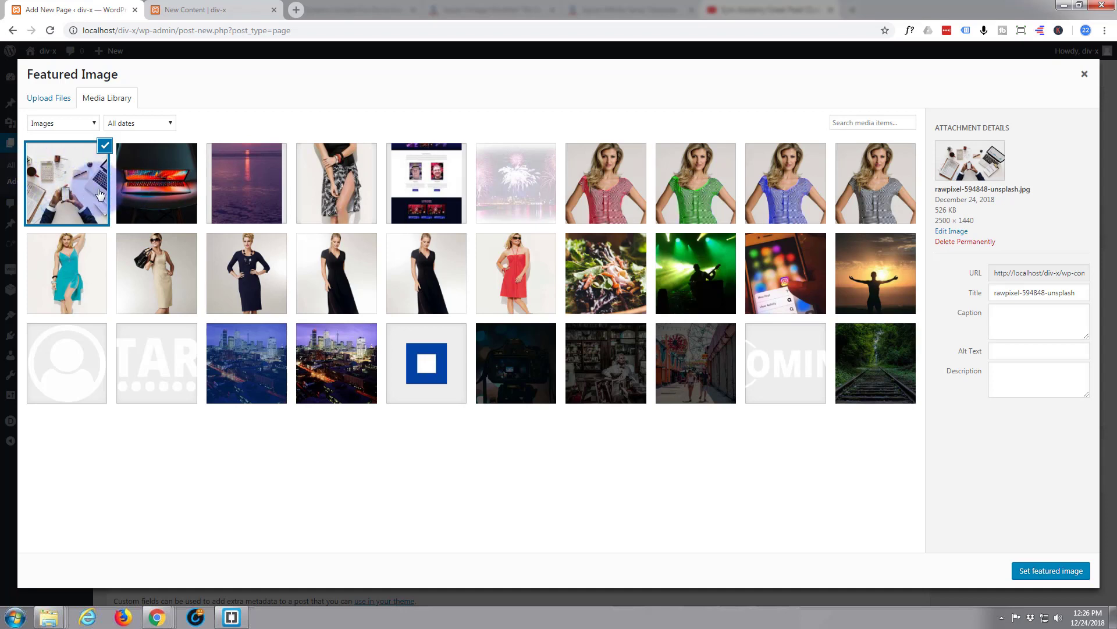
{"action": "left_click", "coordinate": [1052, 573]}
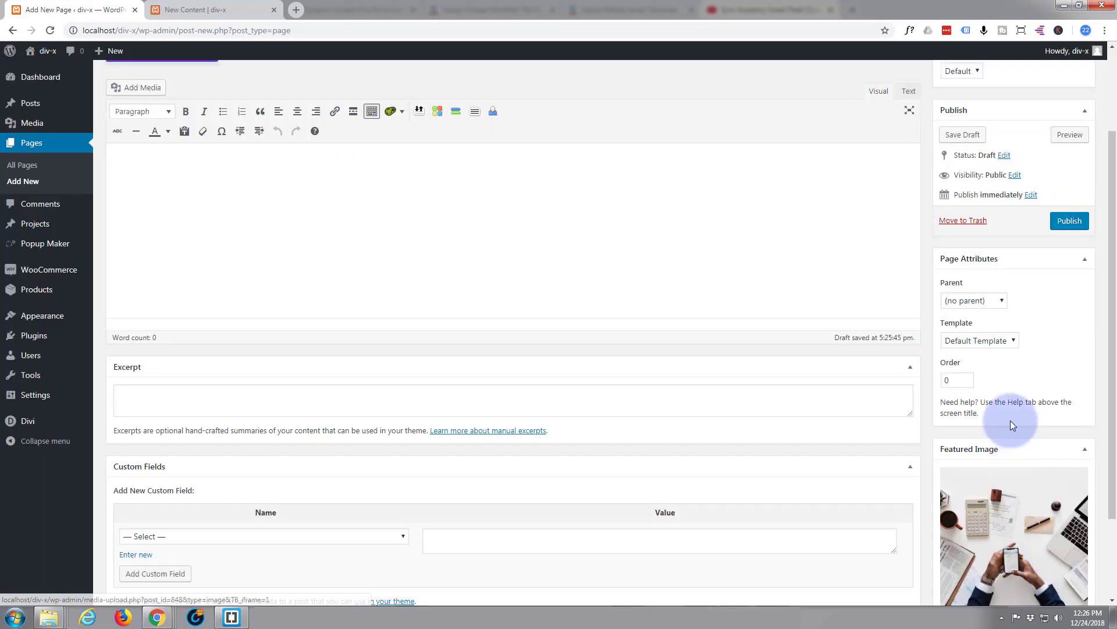
{"action": "scroll", "coordinate": [1010, 420], "scroll_direction": "down", "scroll_amount": 2}
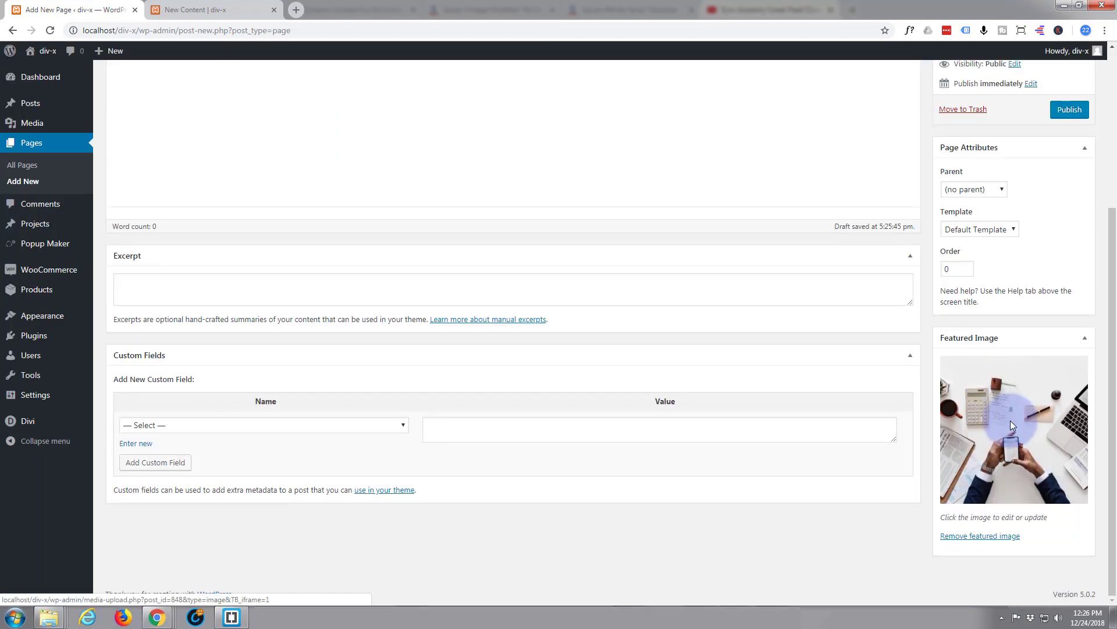
{"action": "scroll", "coordinate": [1010, 420], "scroll_direction": "up", "scroll_amount": 3}
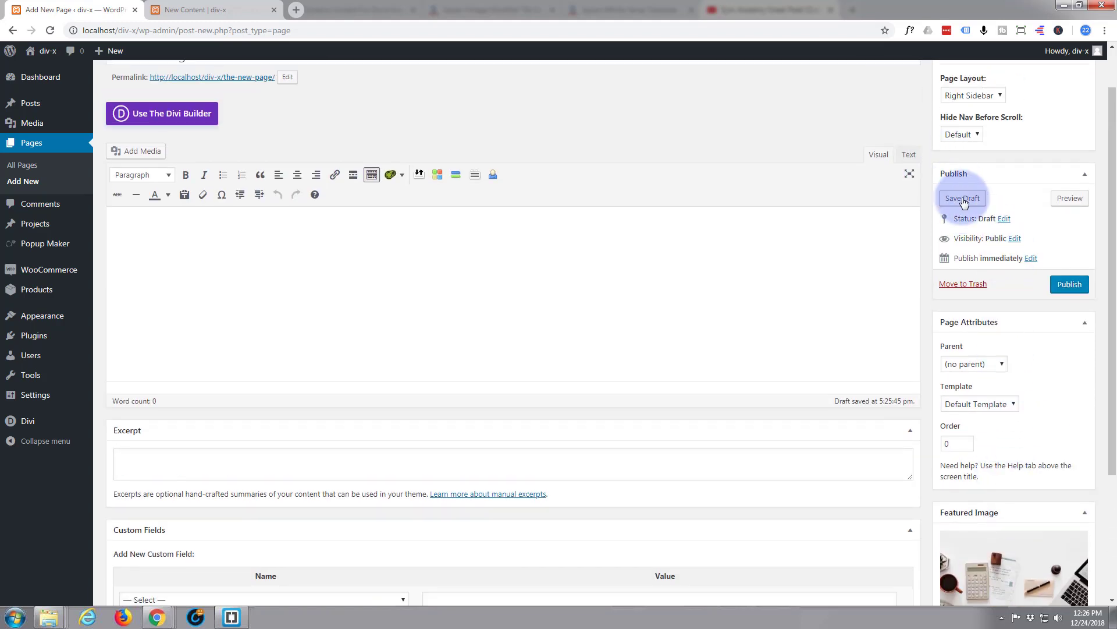
{"action": "left_click", "coordinate": [964, 198]}
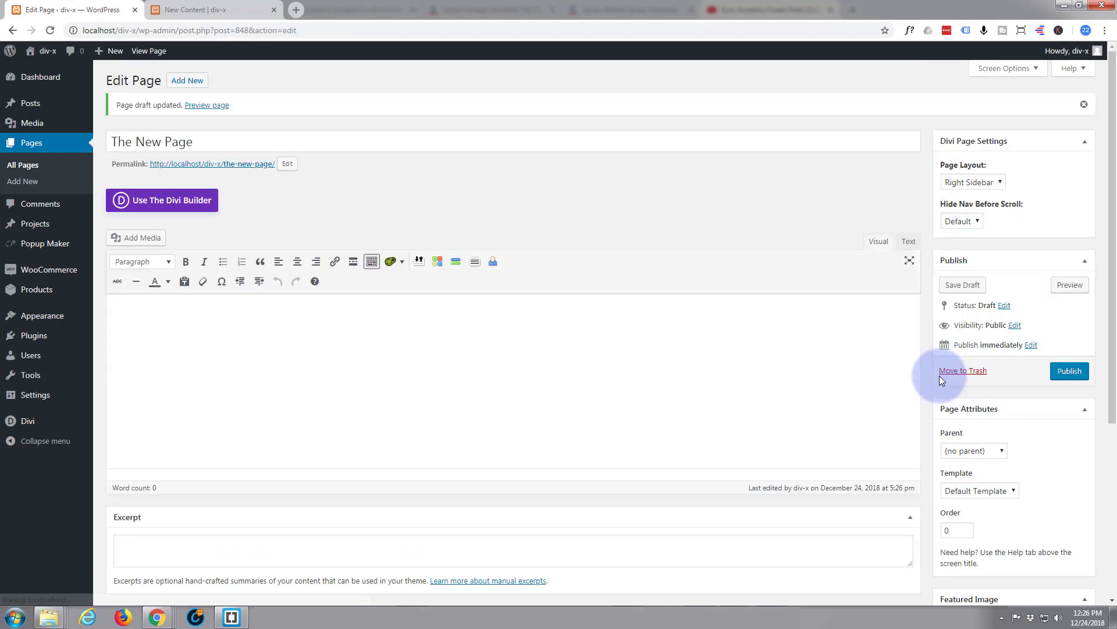
Step: Enable the Divi Builder on the page, building from scratch, and dismiss the row insertion dialog
{"action": "left_click", "coordinate": [197, 203]}
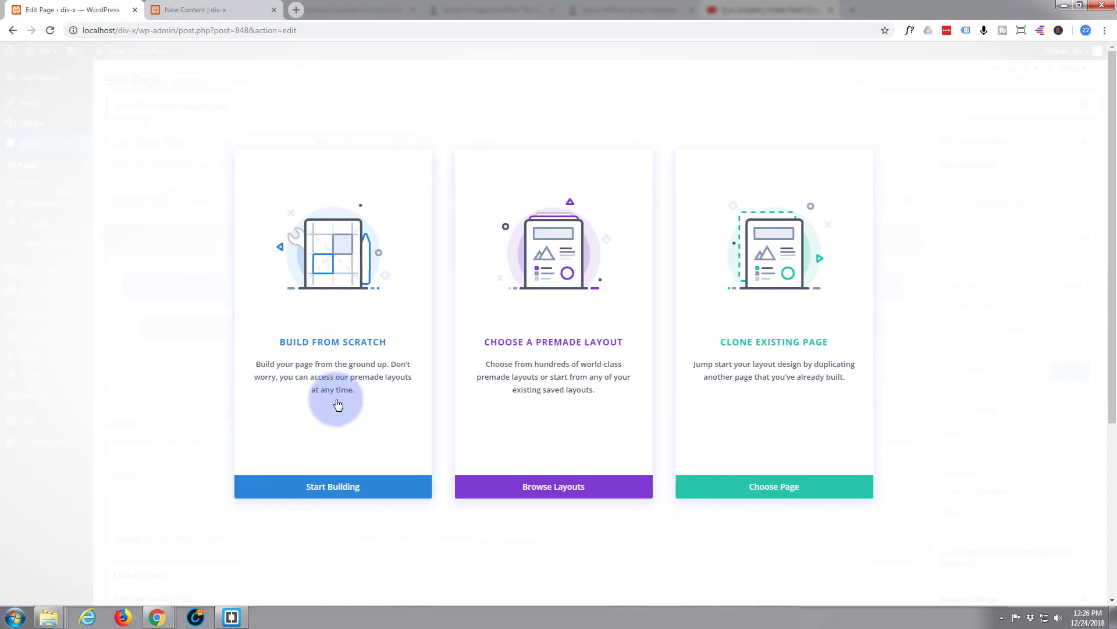
{"action": "left_click", "coordinate": [325, 494]}
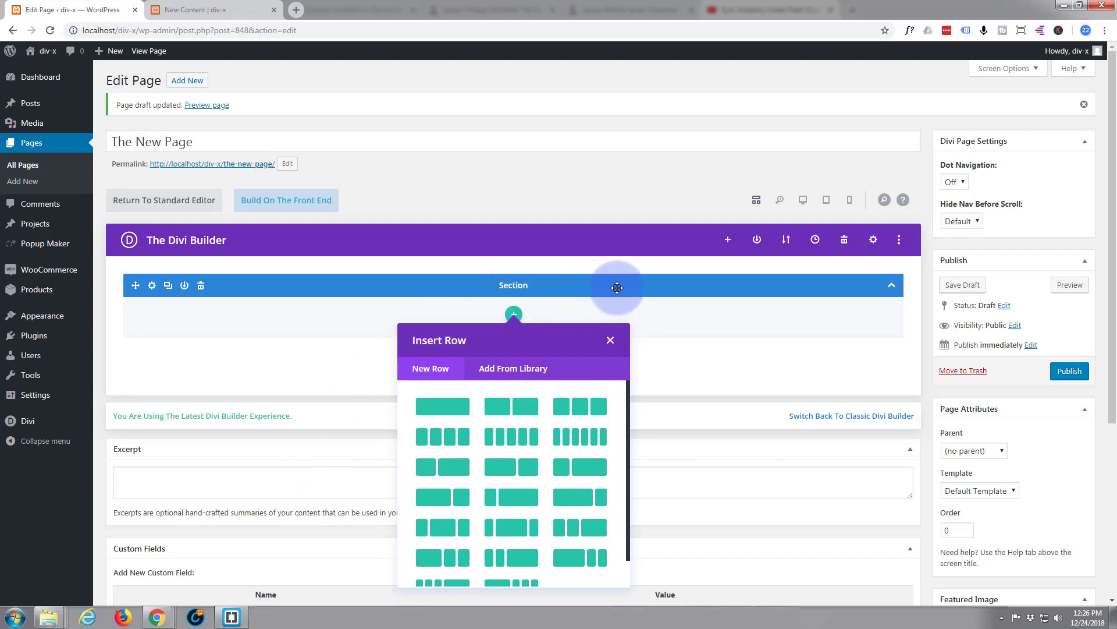
{"action": "left_click", "coordinate": [611, 341]}
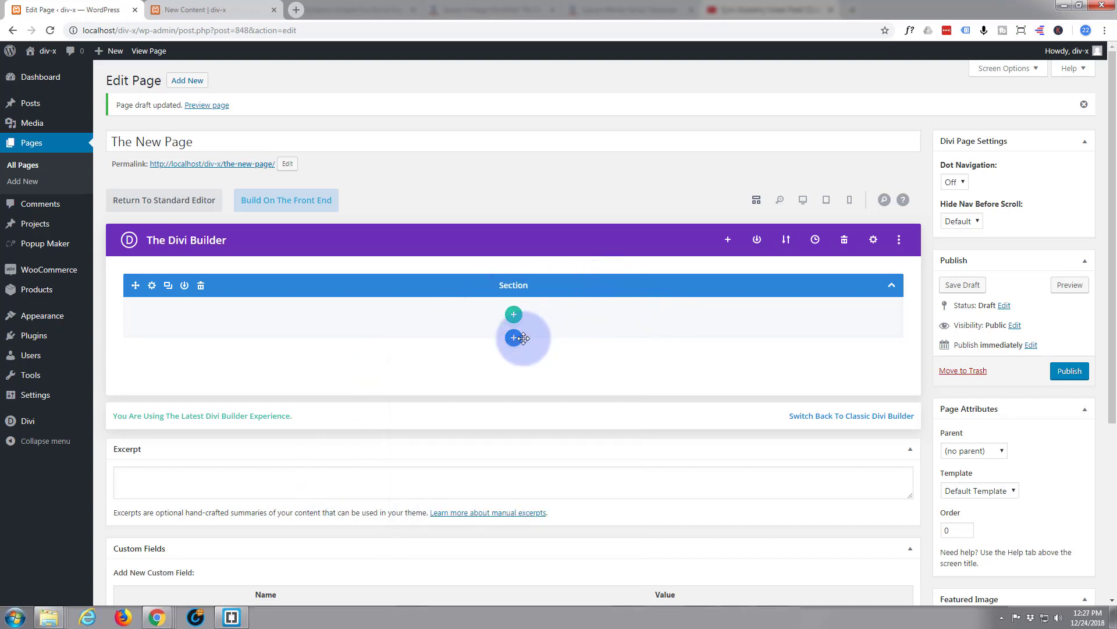
Step: Insert the saved "dynheader" section from the library below the empty section
{"action": "left_click", "coordinate": [514, 339]}
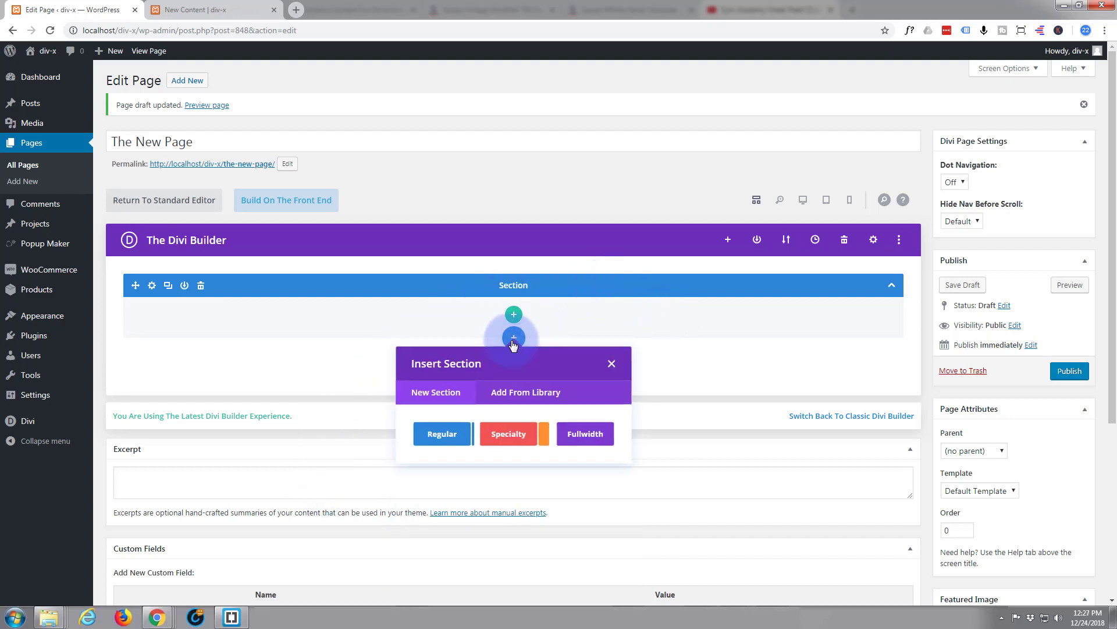
{"action": "left_click", "coordinate": [515, 395]}
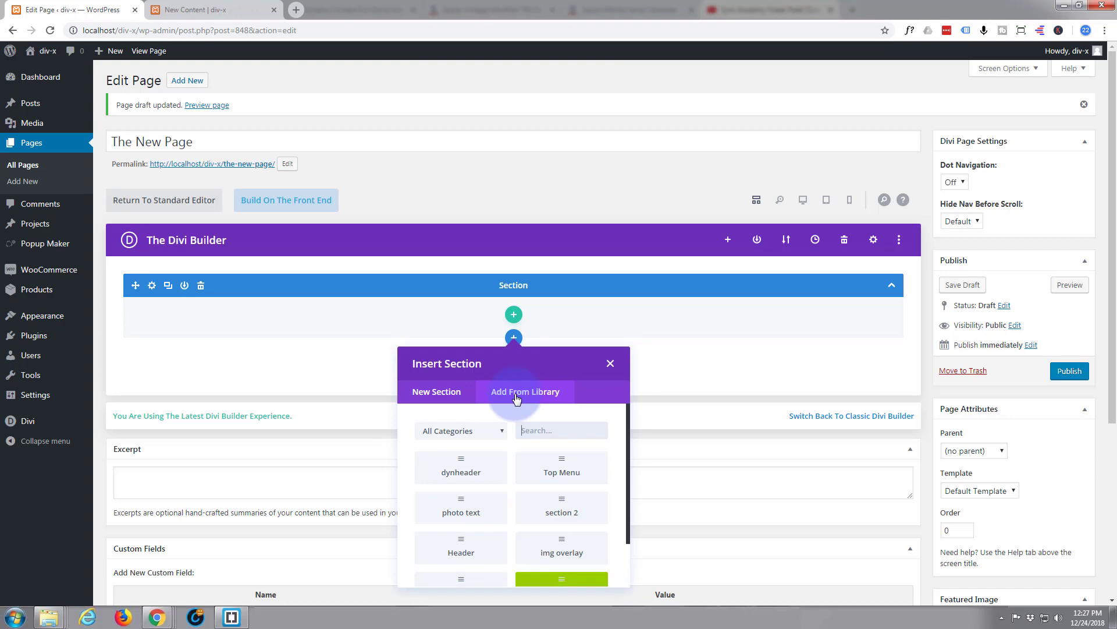
{"action": "left_click", "coordinate": [461, 472]}
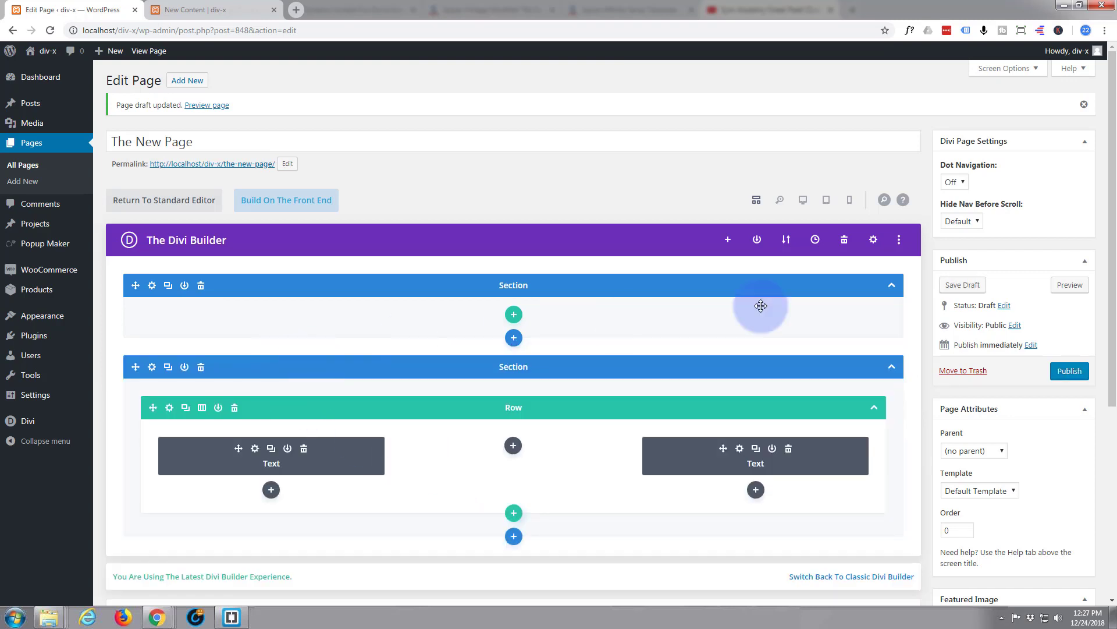
Step: Delete the empty section above the inserted header section and publish the page
{"action": "left_click", "coordinate": [201, 285]}
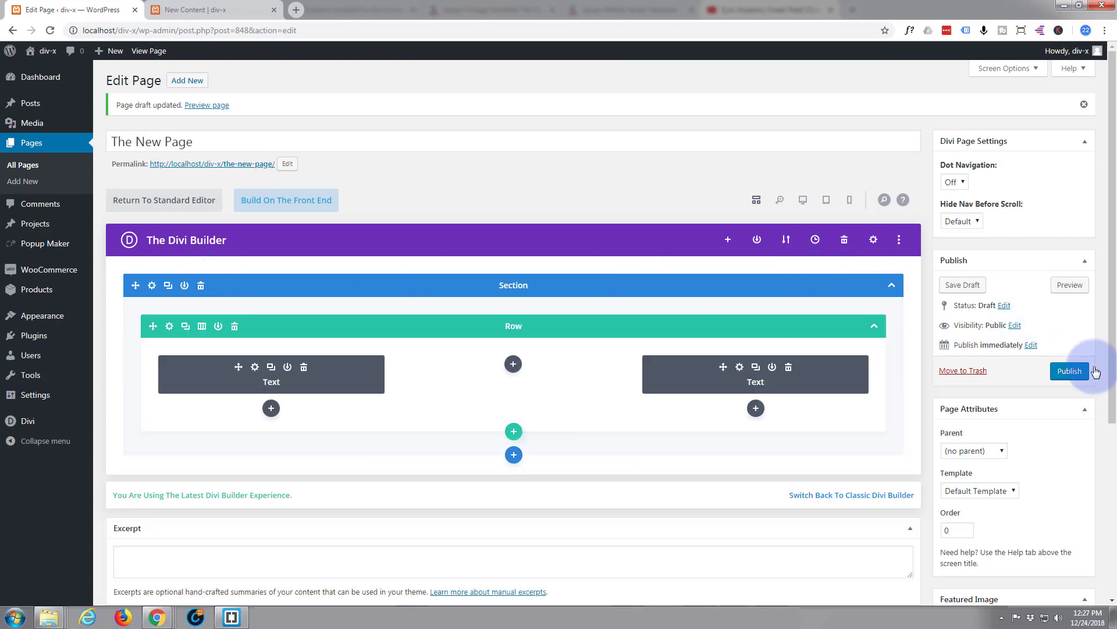
{"action": "left_click", "coordinate": [1070, 372]}
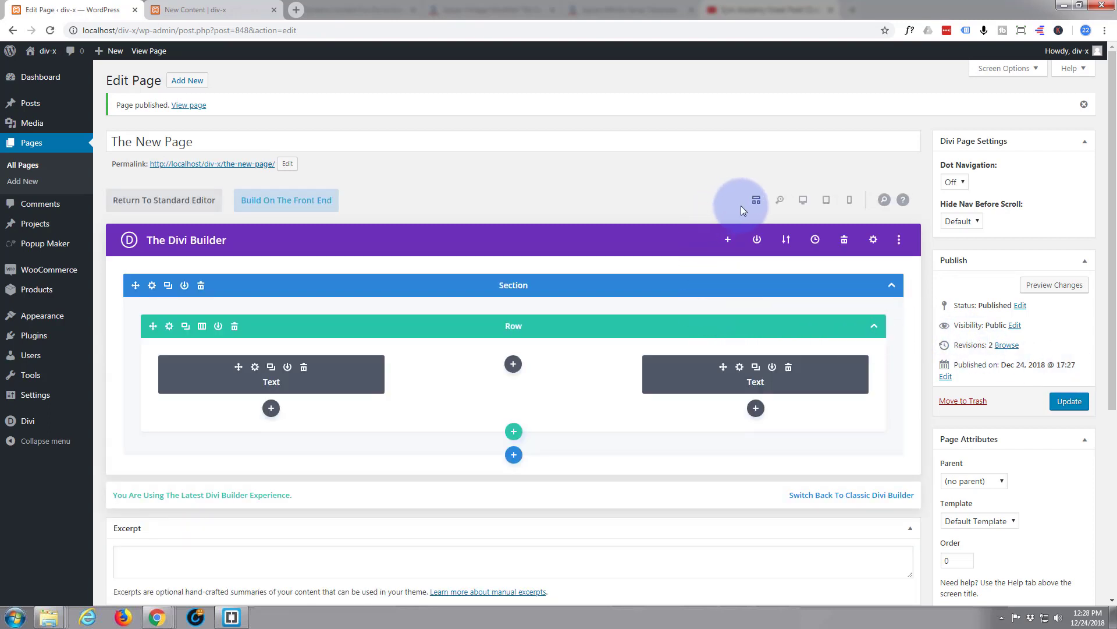
Step: Preview the header in the builder's desktop view and compare the live headers of the New Content and The New Page pages
{"action": "left_click", "coordinate": [804, 201]}
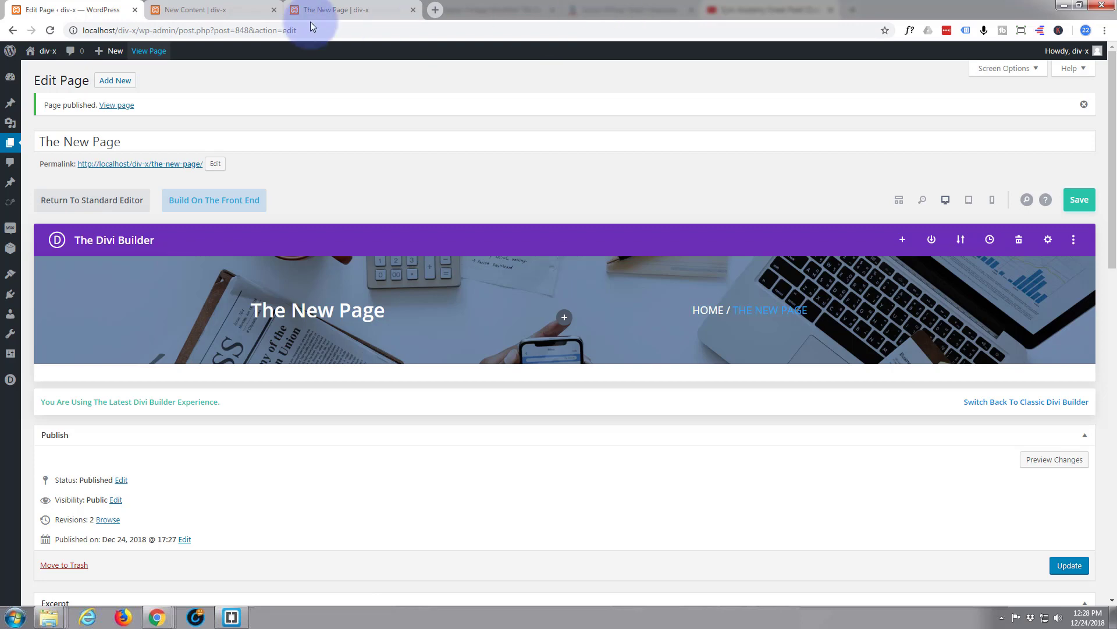
{"action": "left_click", "coordinate": [197, 10]}
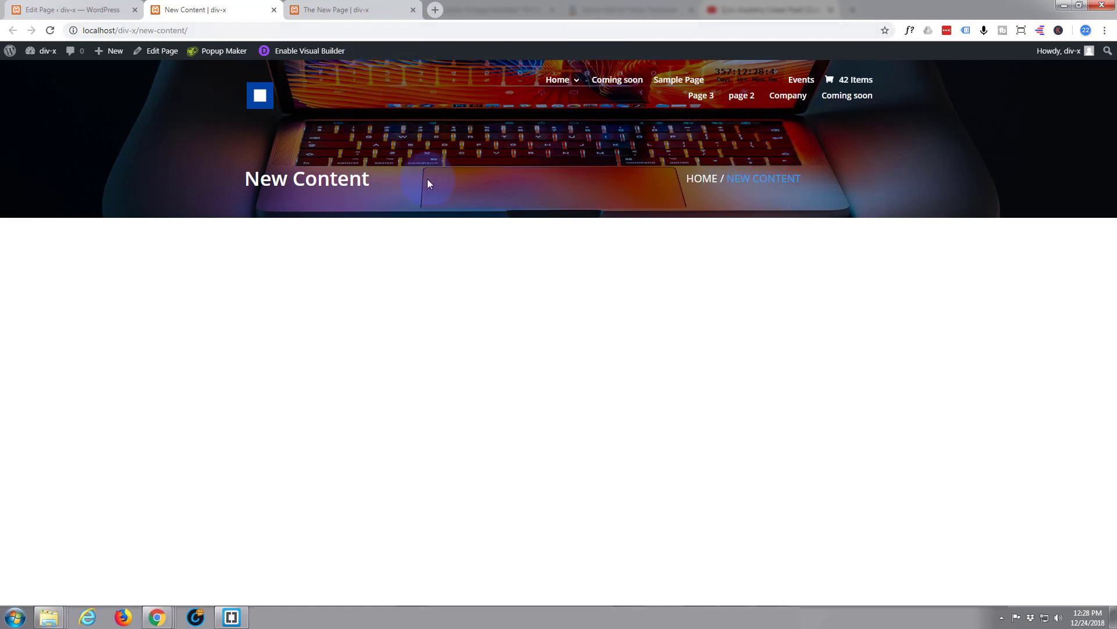
{"action": "left_click", "coordinate": [325, 9]}
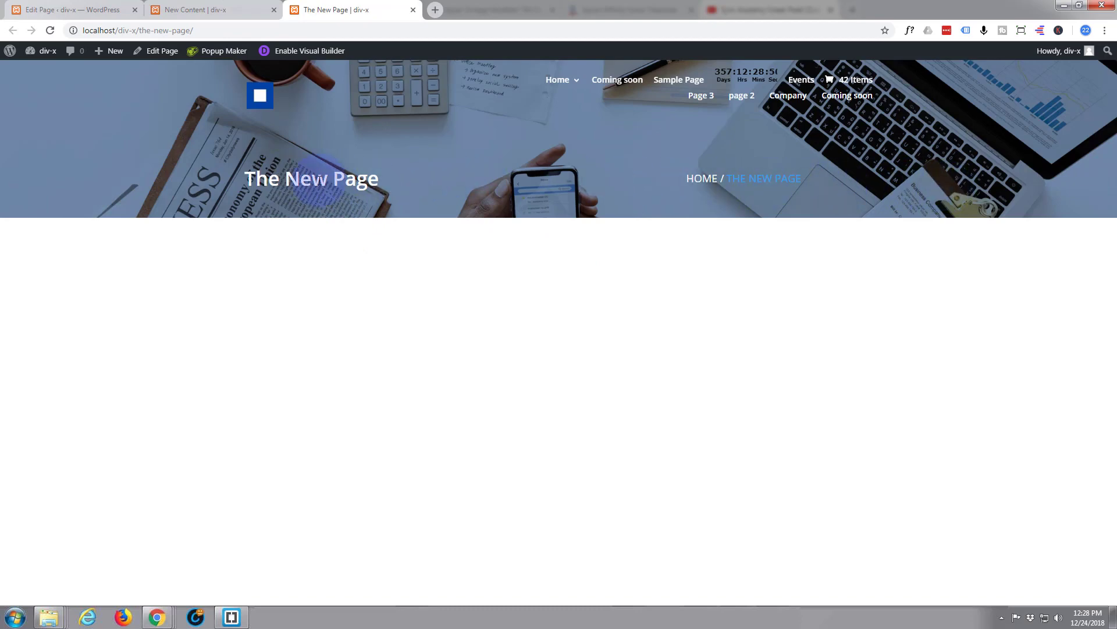
{"action": "left_click", "coordinate": [205, 9]}
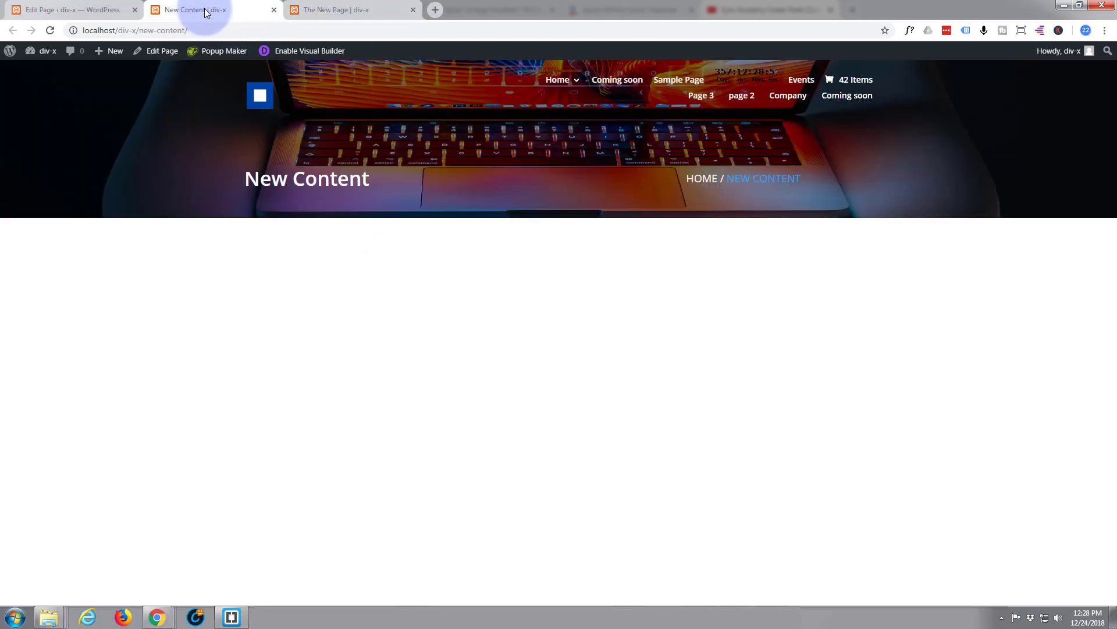
{"action": "left_click", "coordinate": [318, 10]}
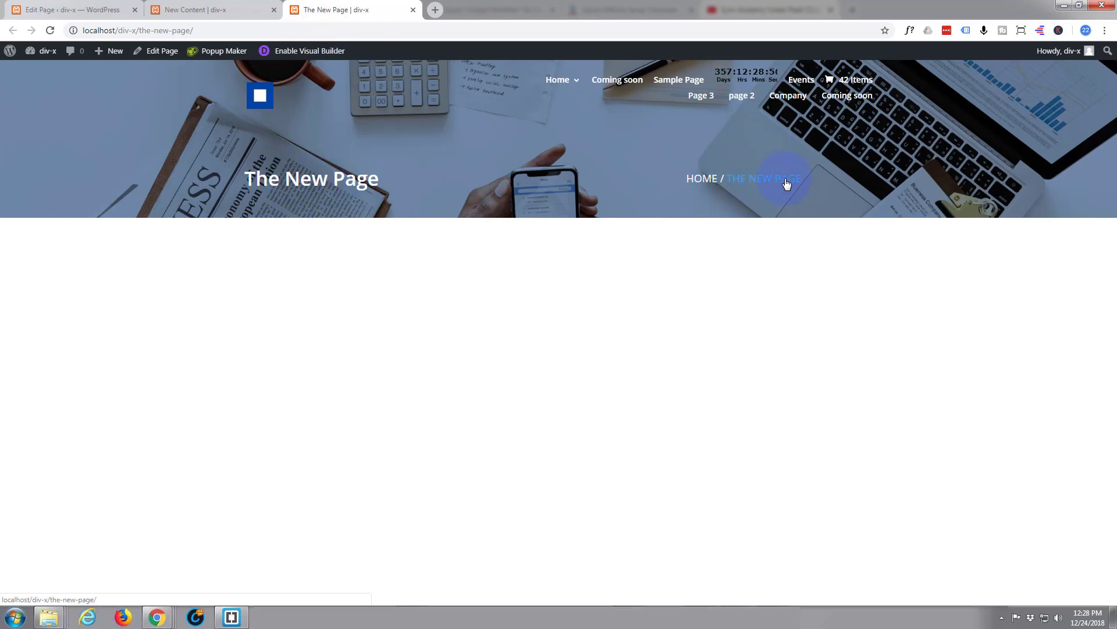
{"action": "left_click", "coordinate": [187, 9]}
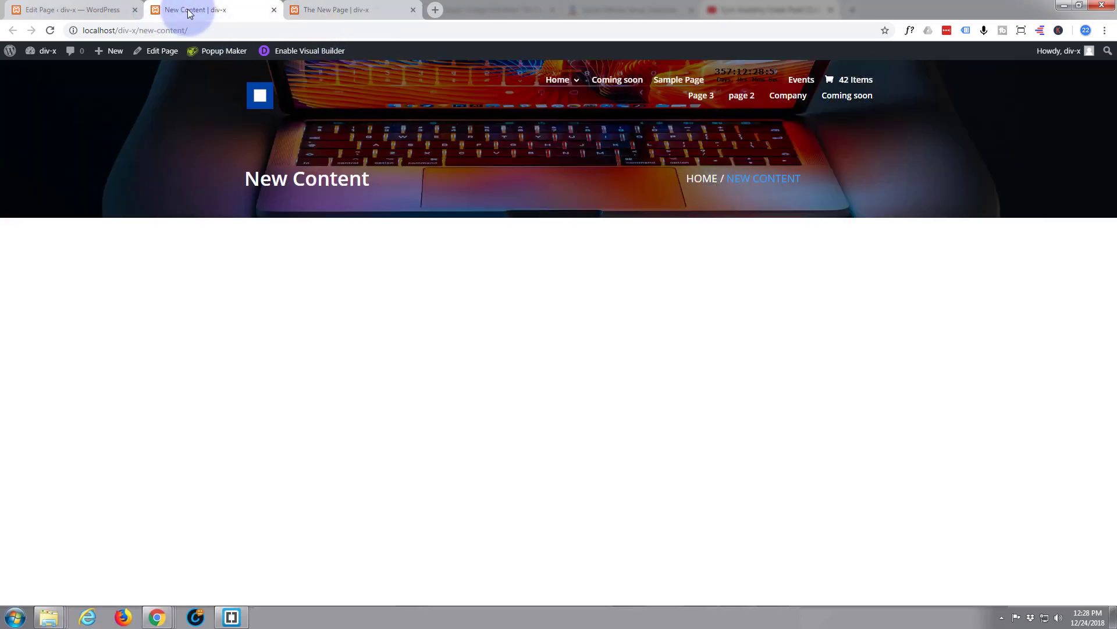
{"action": "left_click", "coordinate": [311, 15]}
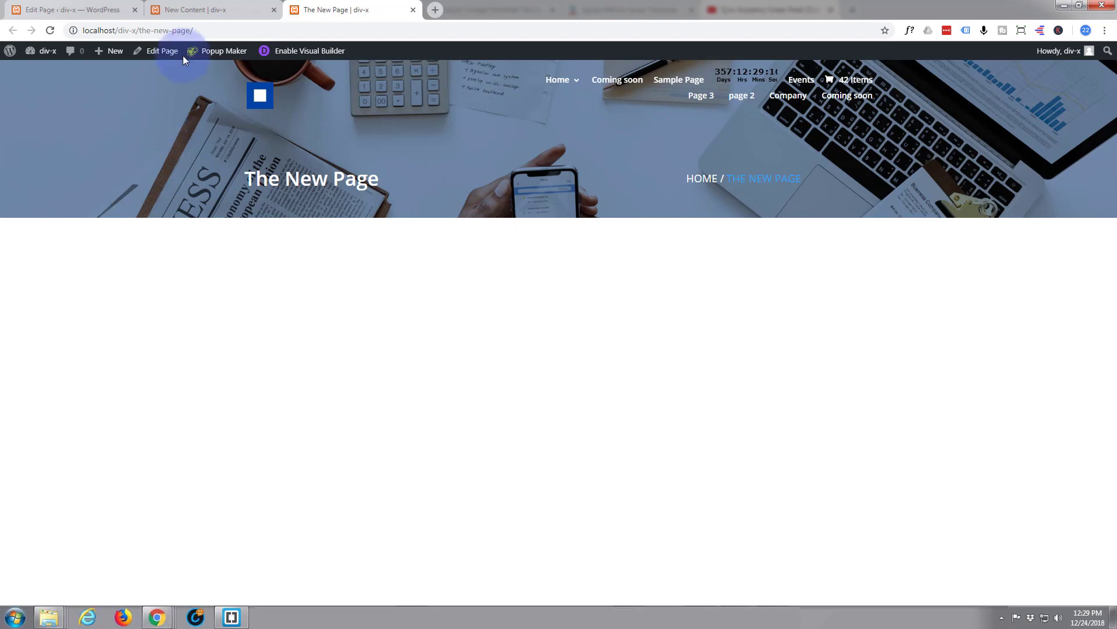
{"action": "left_click", "coordinate": [191, 11]}
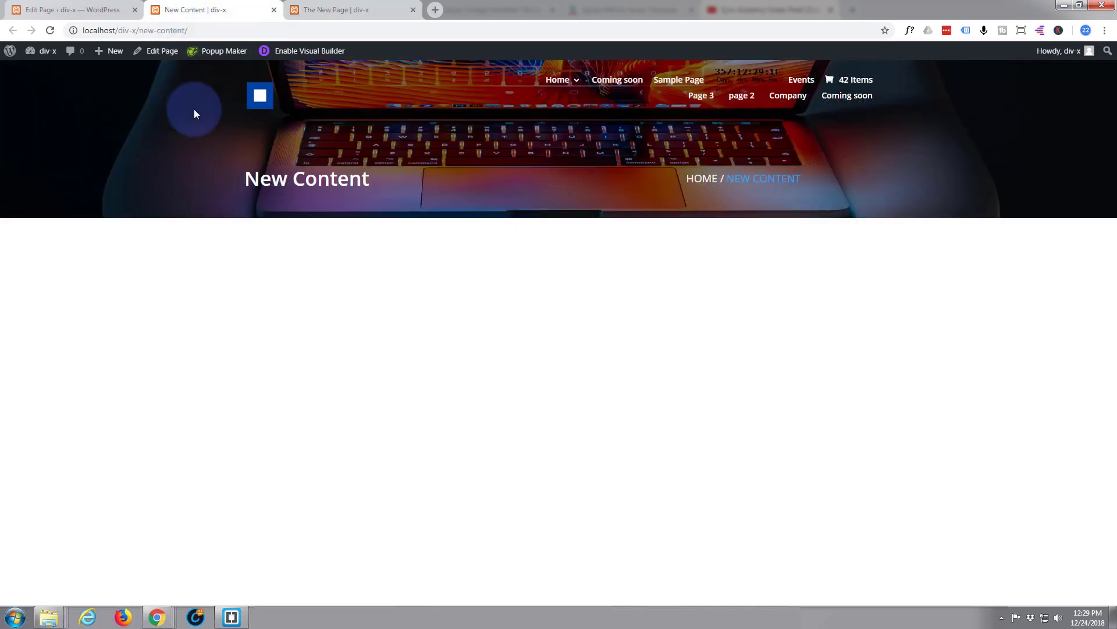